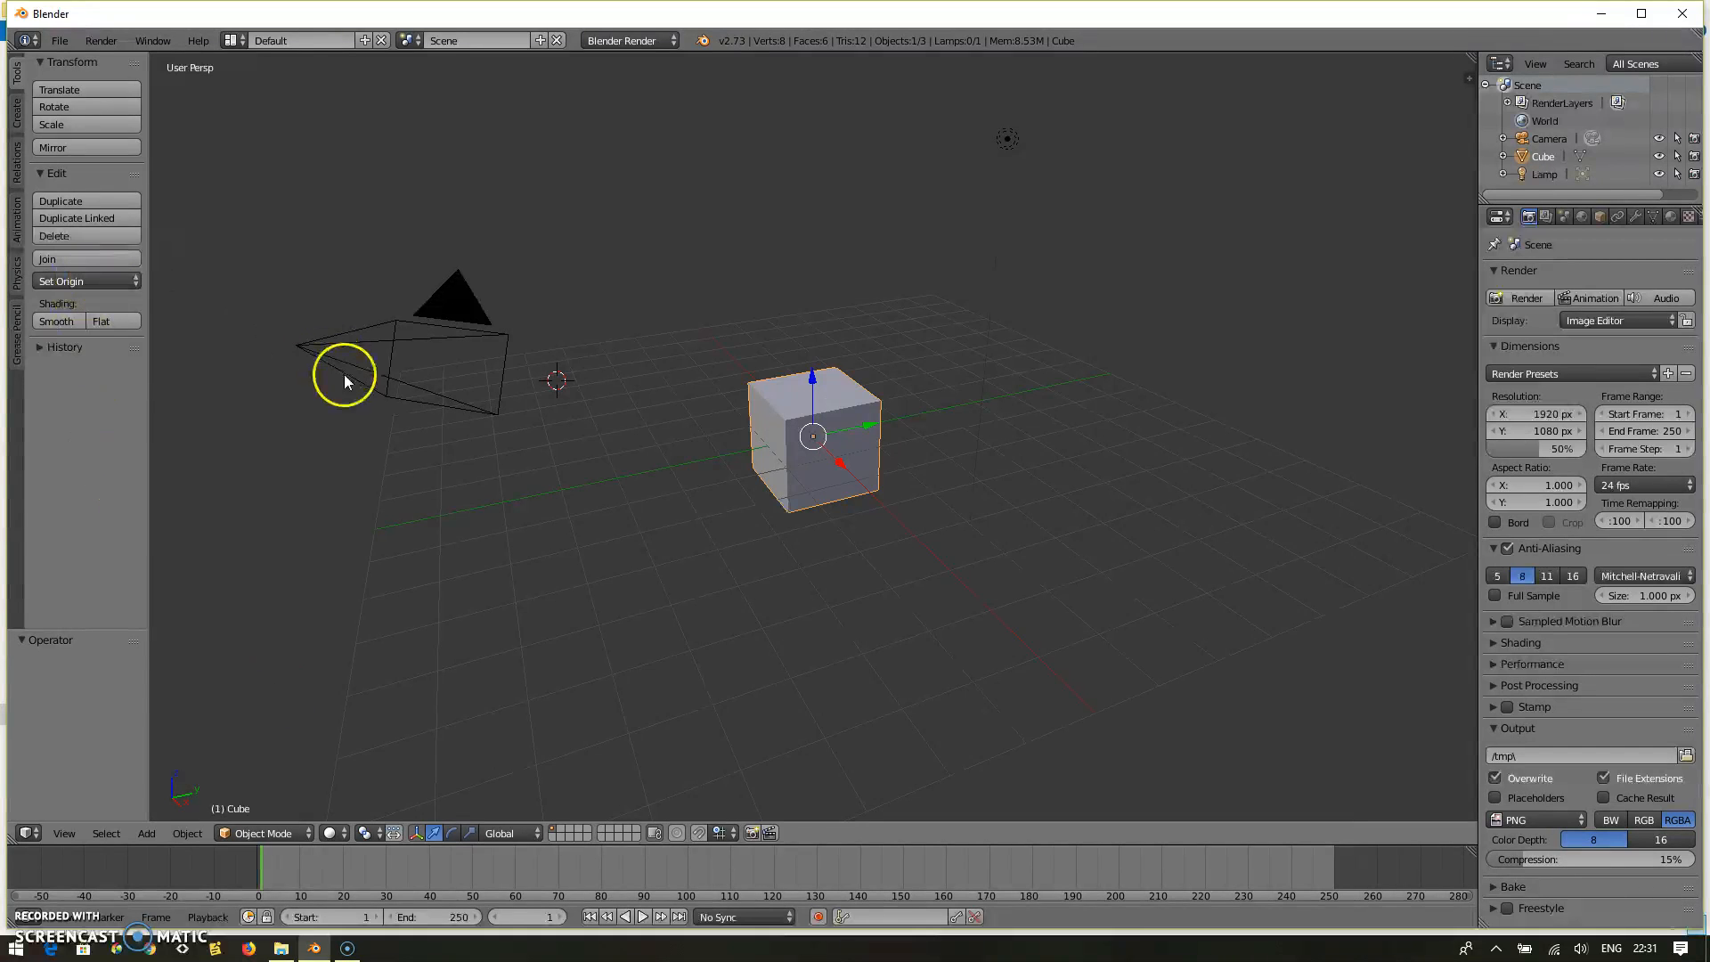
# Delete the default cube from the scene.
pyautogui.click(16, 116)
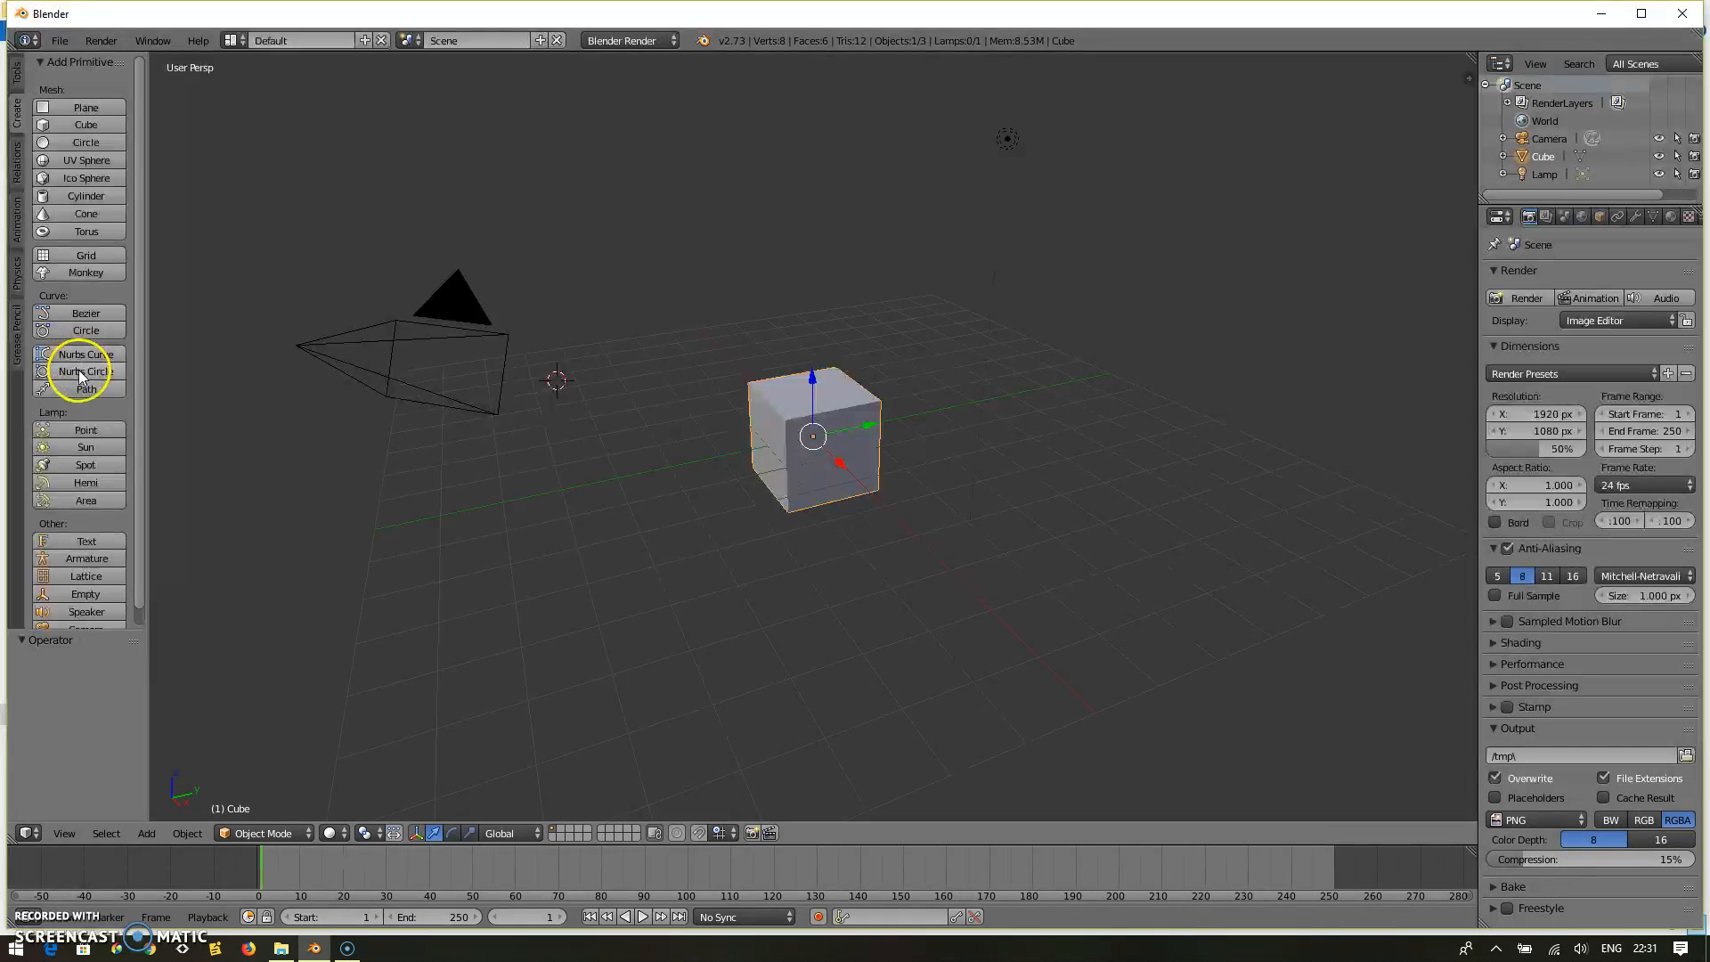
pyautogui.scroll(-2, 139, 487)
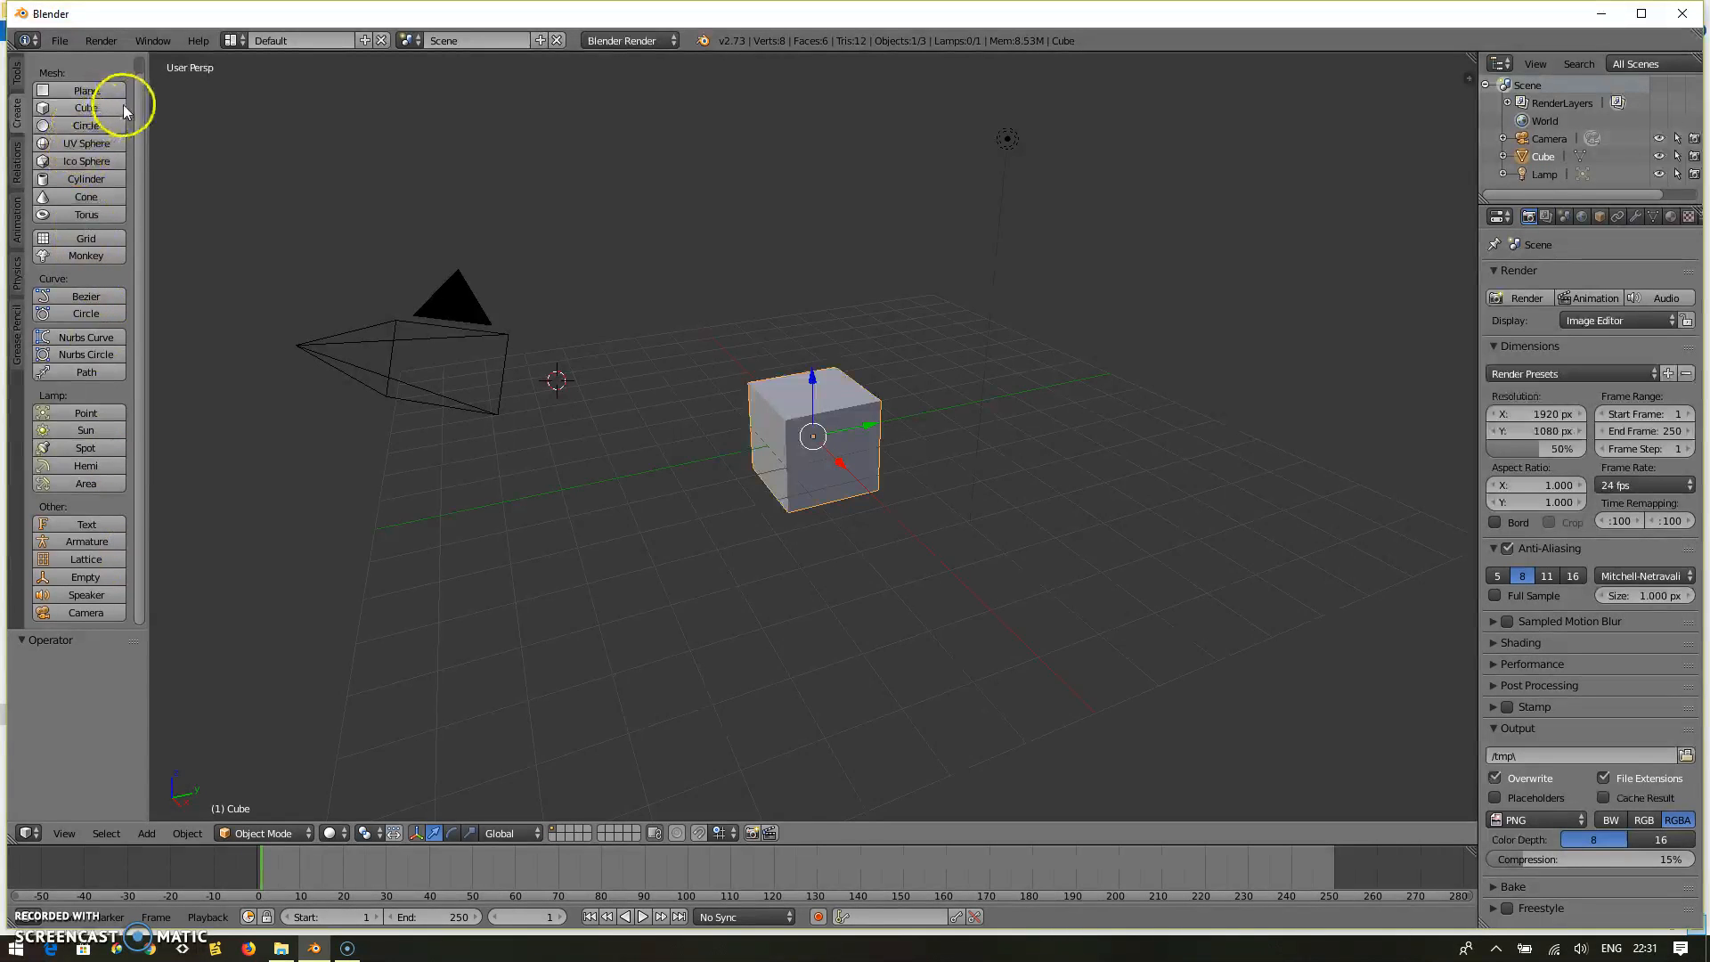
pyautogui.scroll(2, 129, 109)
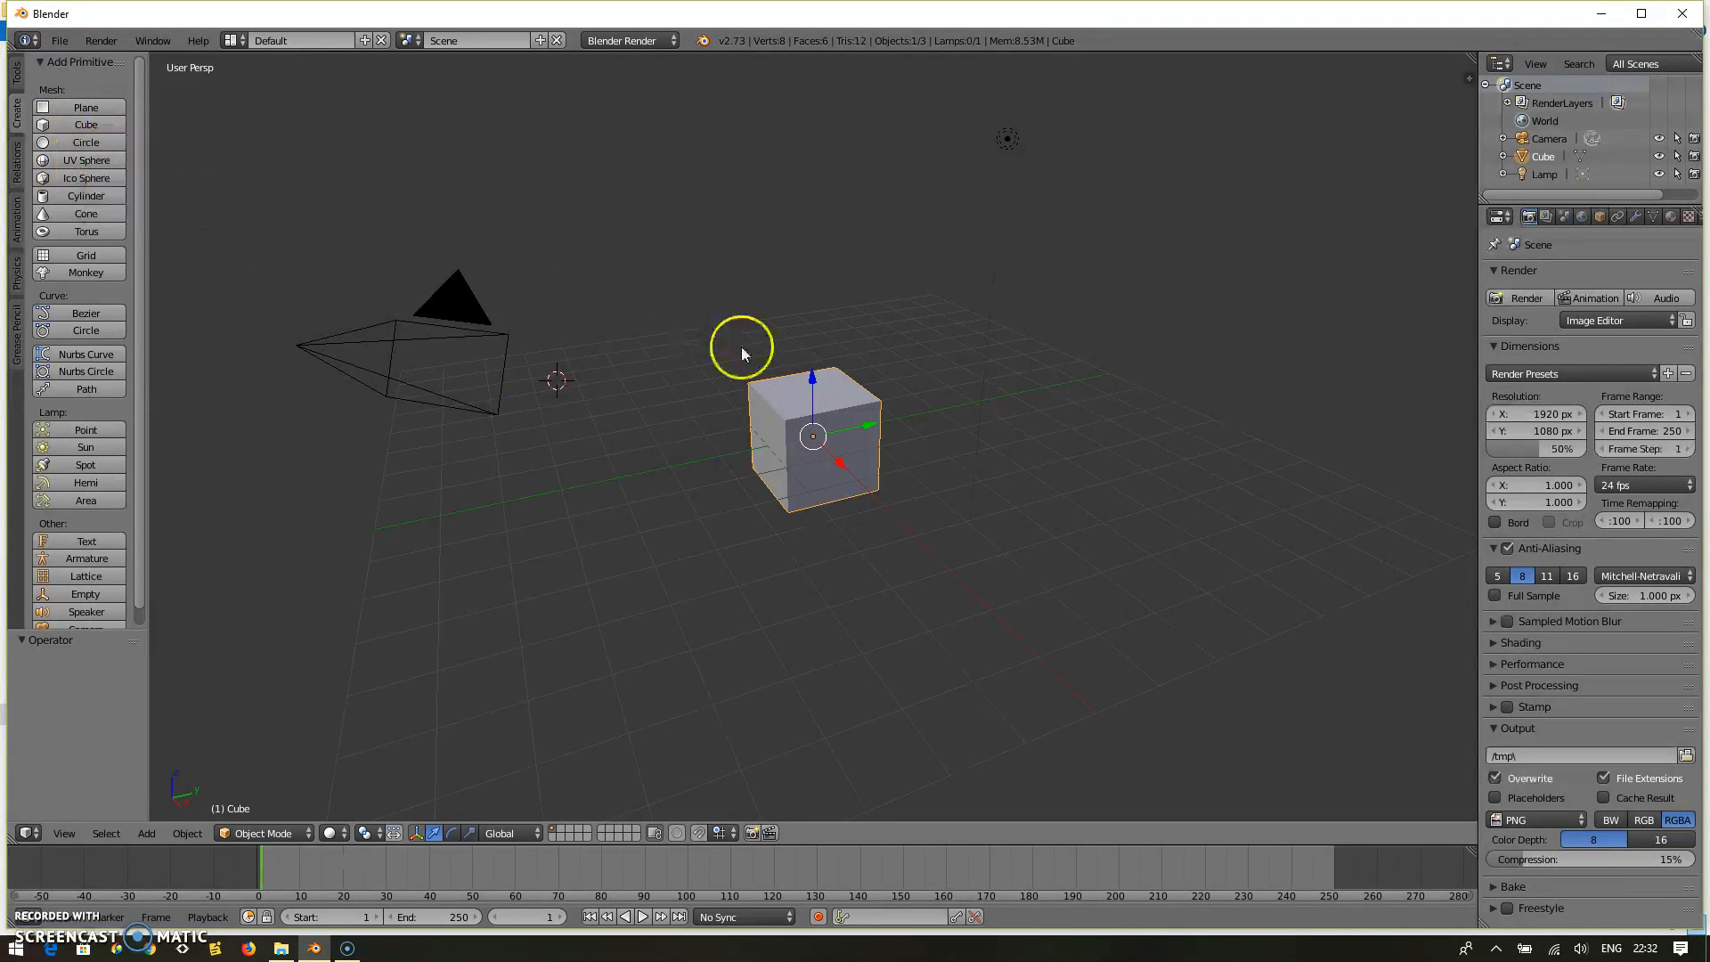
pyautogui.click(784, 390)
pyautogui.press('x')
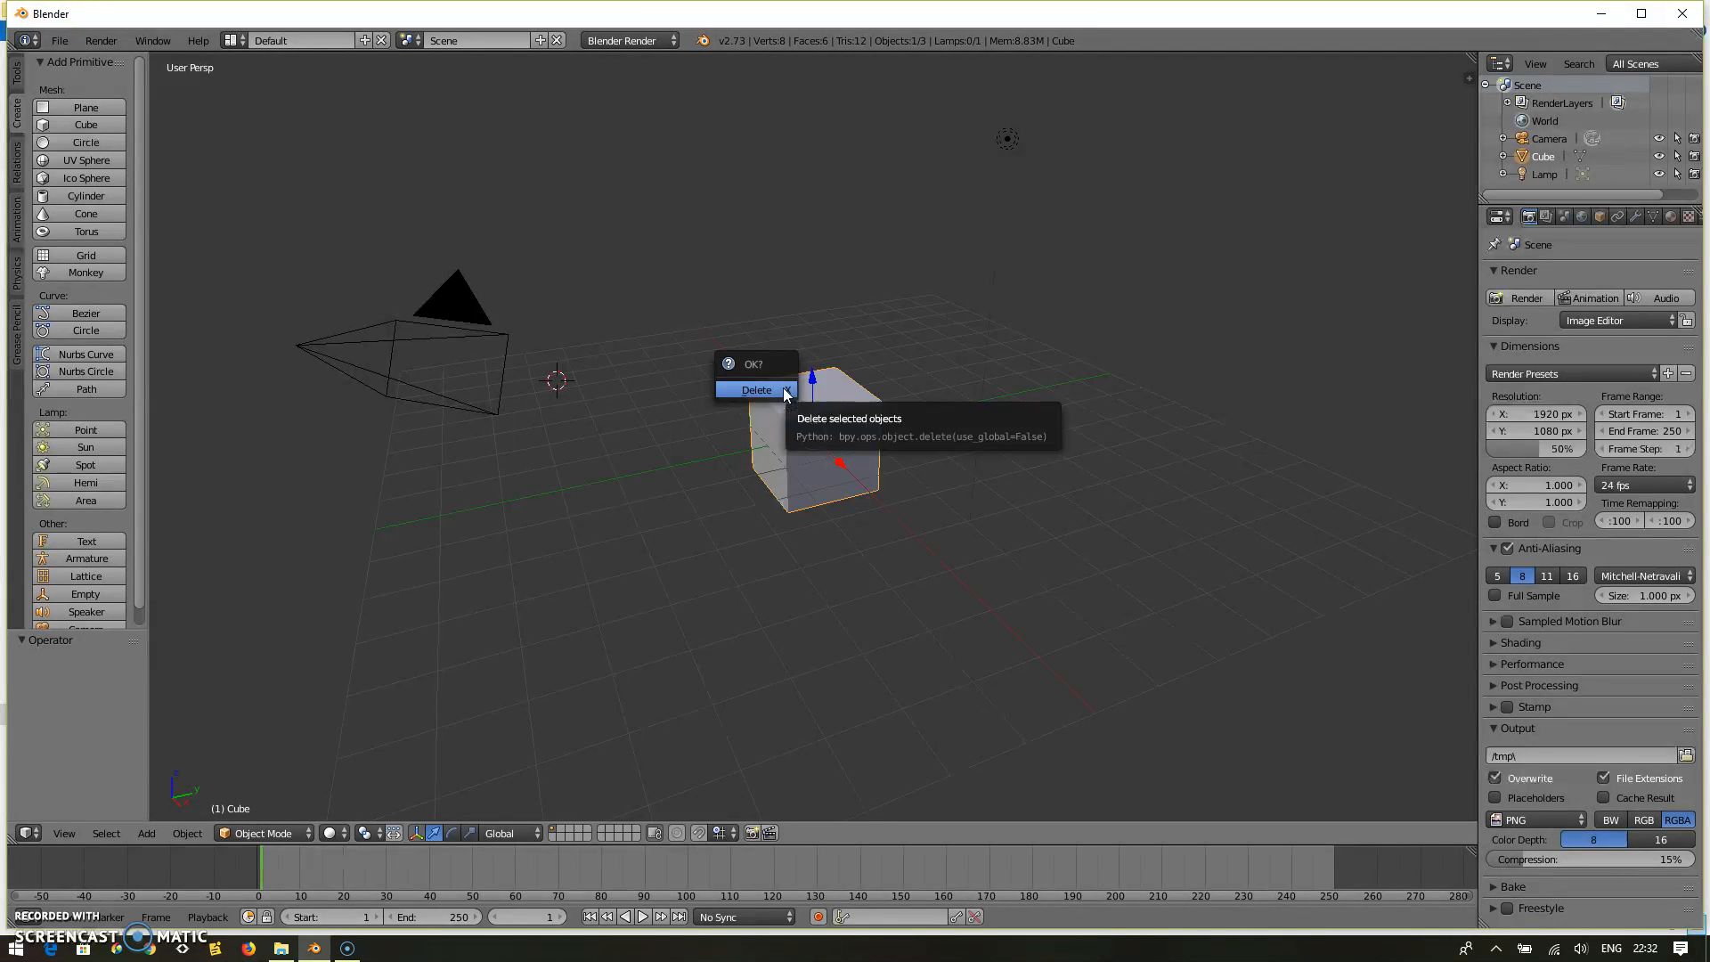
pyautogui.click(757, 390)
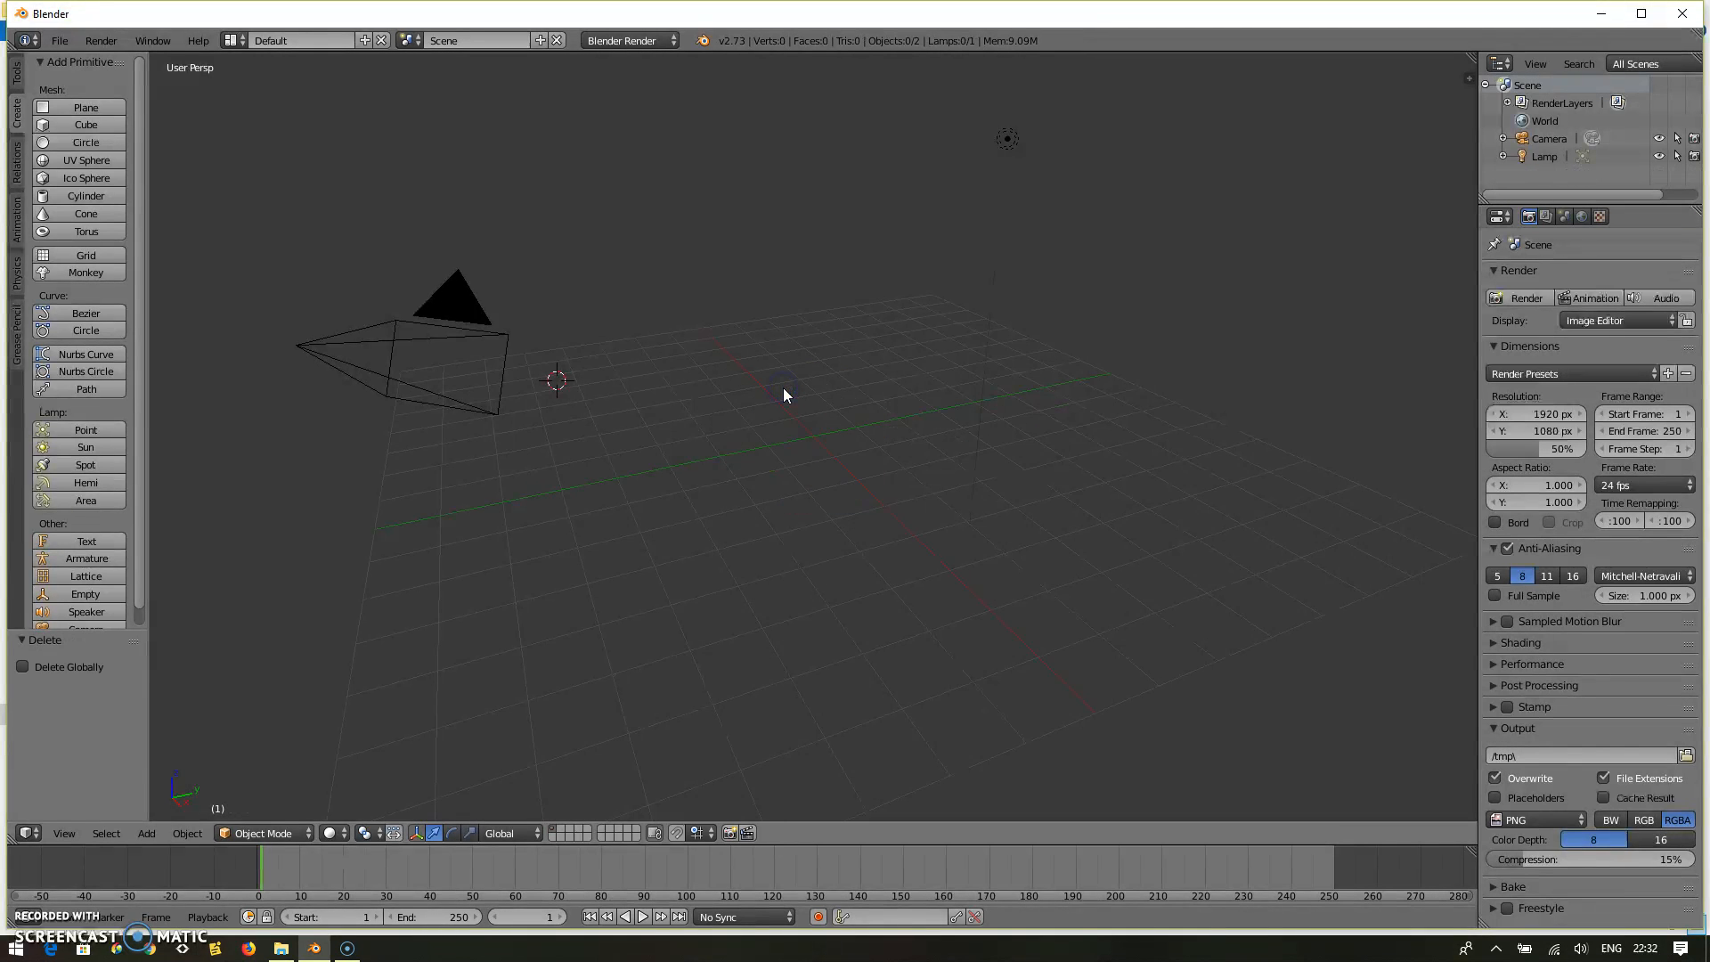
# Add a UV sphere and move it near the grid's centre, by about 2.35 in X, 4.51 in Y and -0.66 in Z.
pyautogui.click(86, 161)
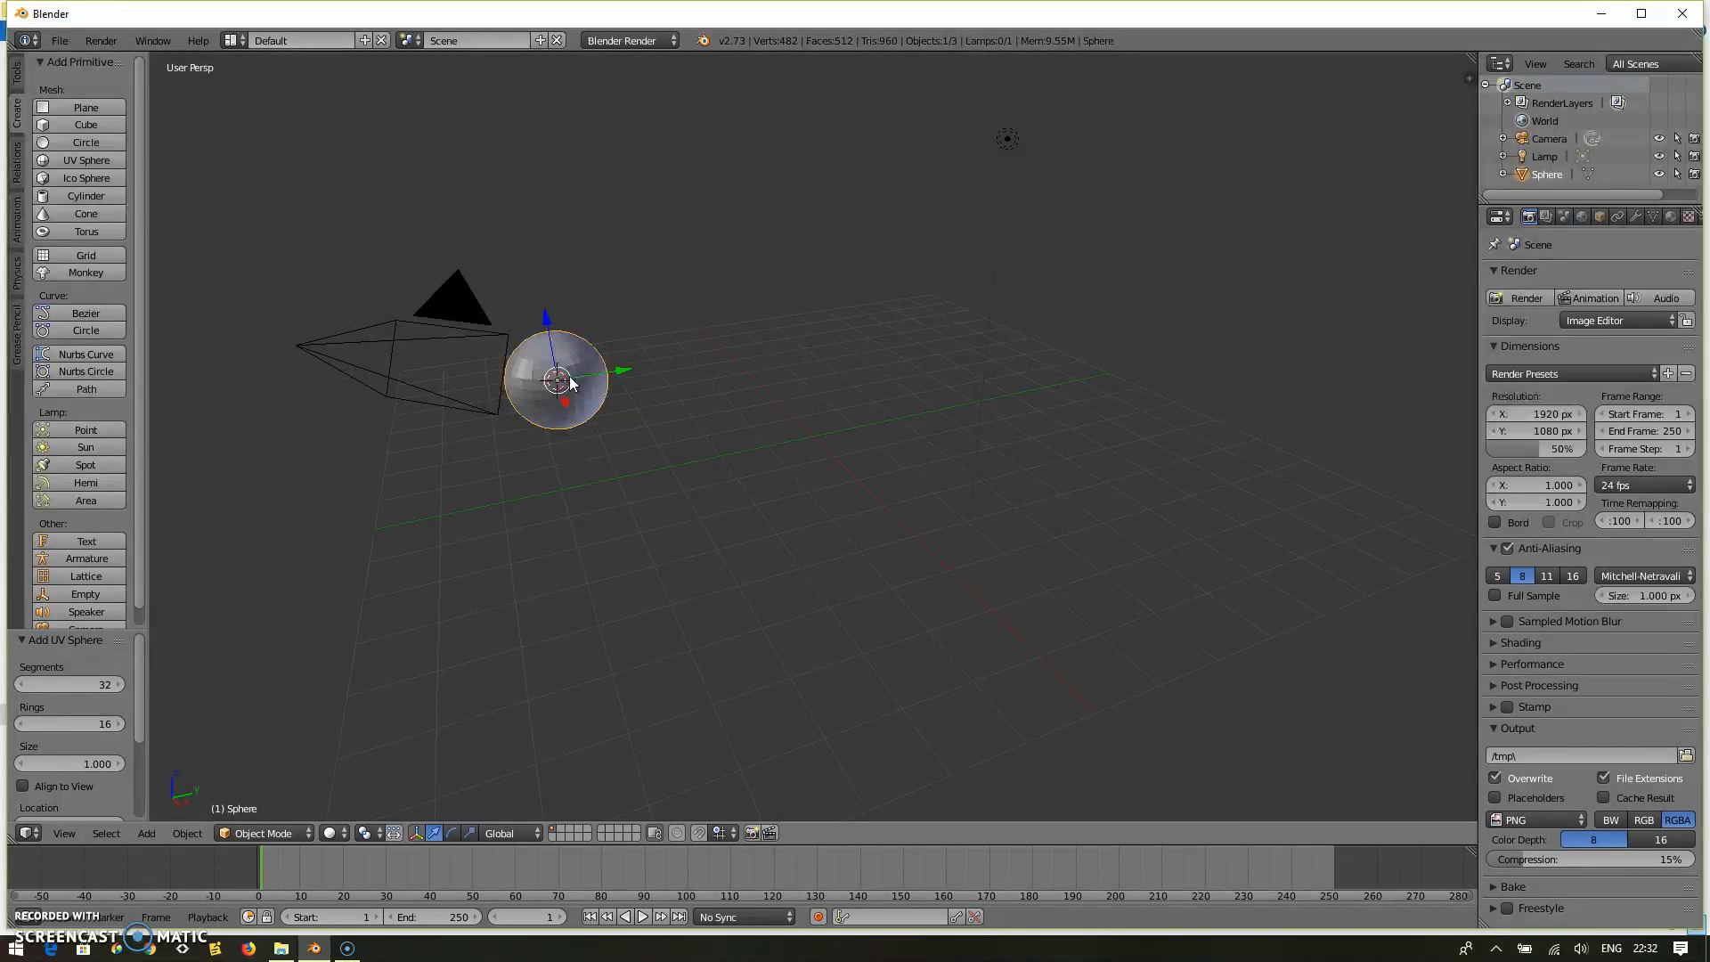
pyautogui.moveTo(570, 383); pyautogui.dragTo(816, 409, button='right')
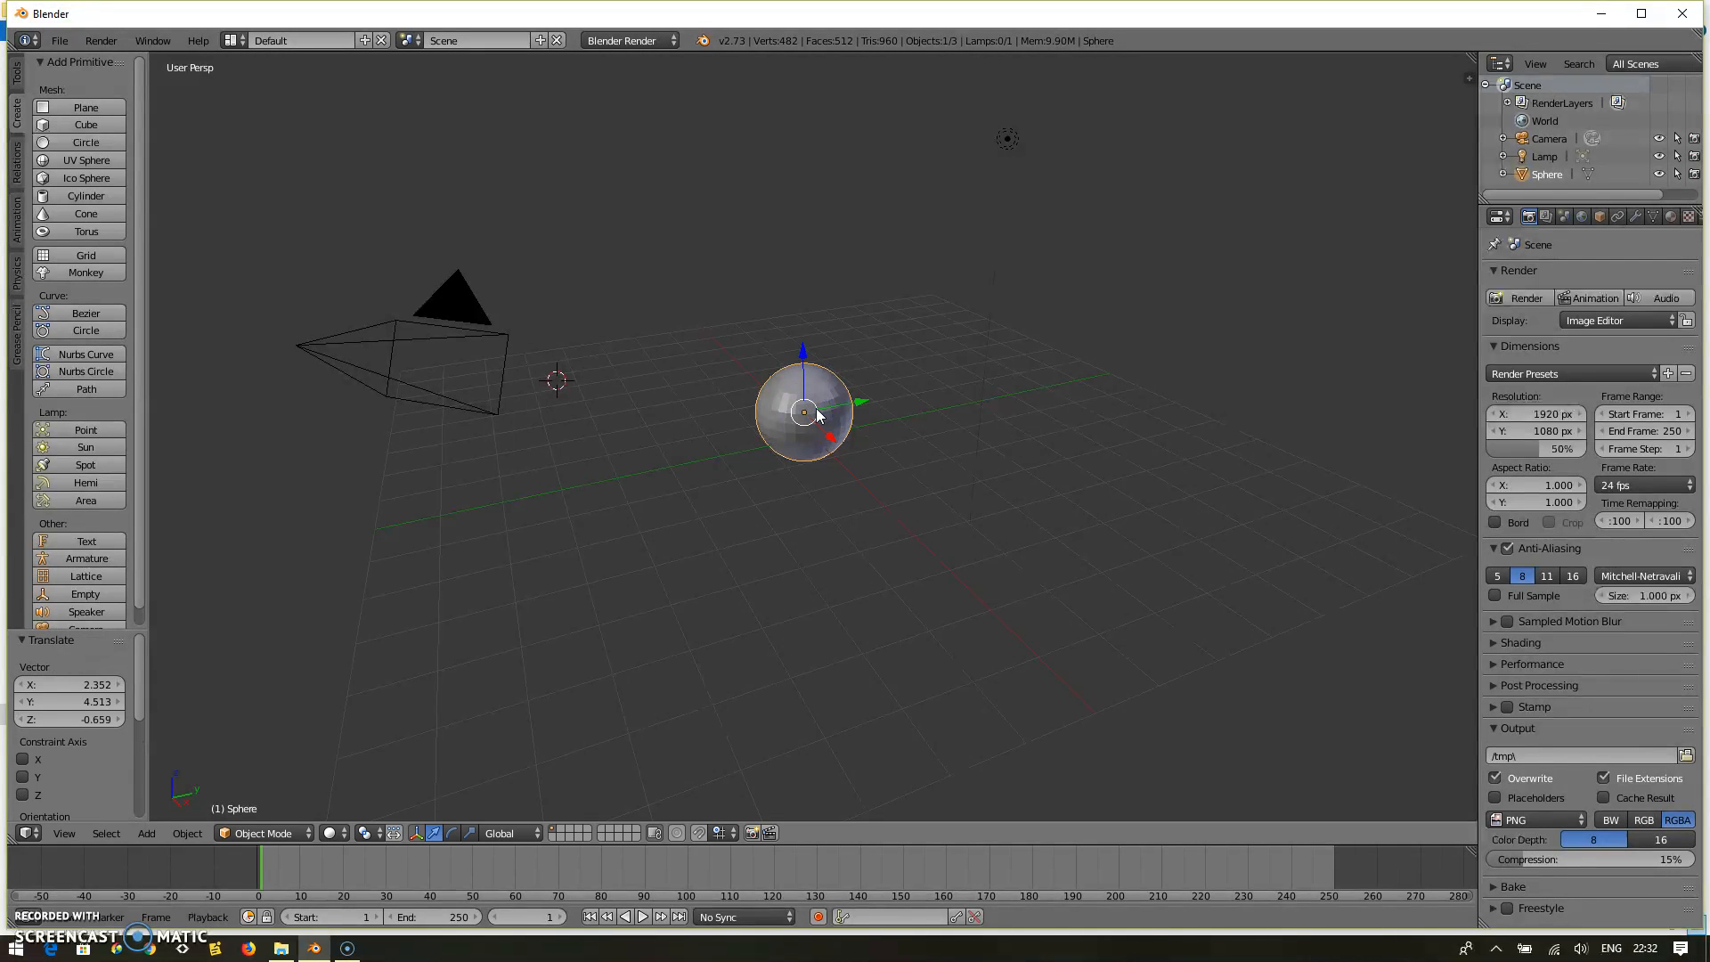
# Examine the sphere through the camera and from the right, top and front, ending close up in the front view.
pyautogui.press('KP_0')
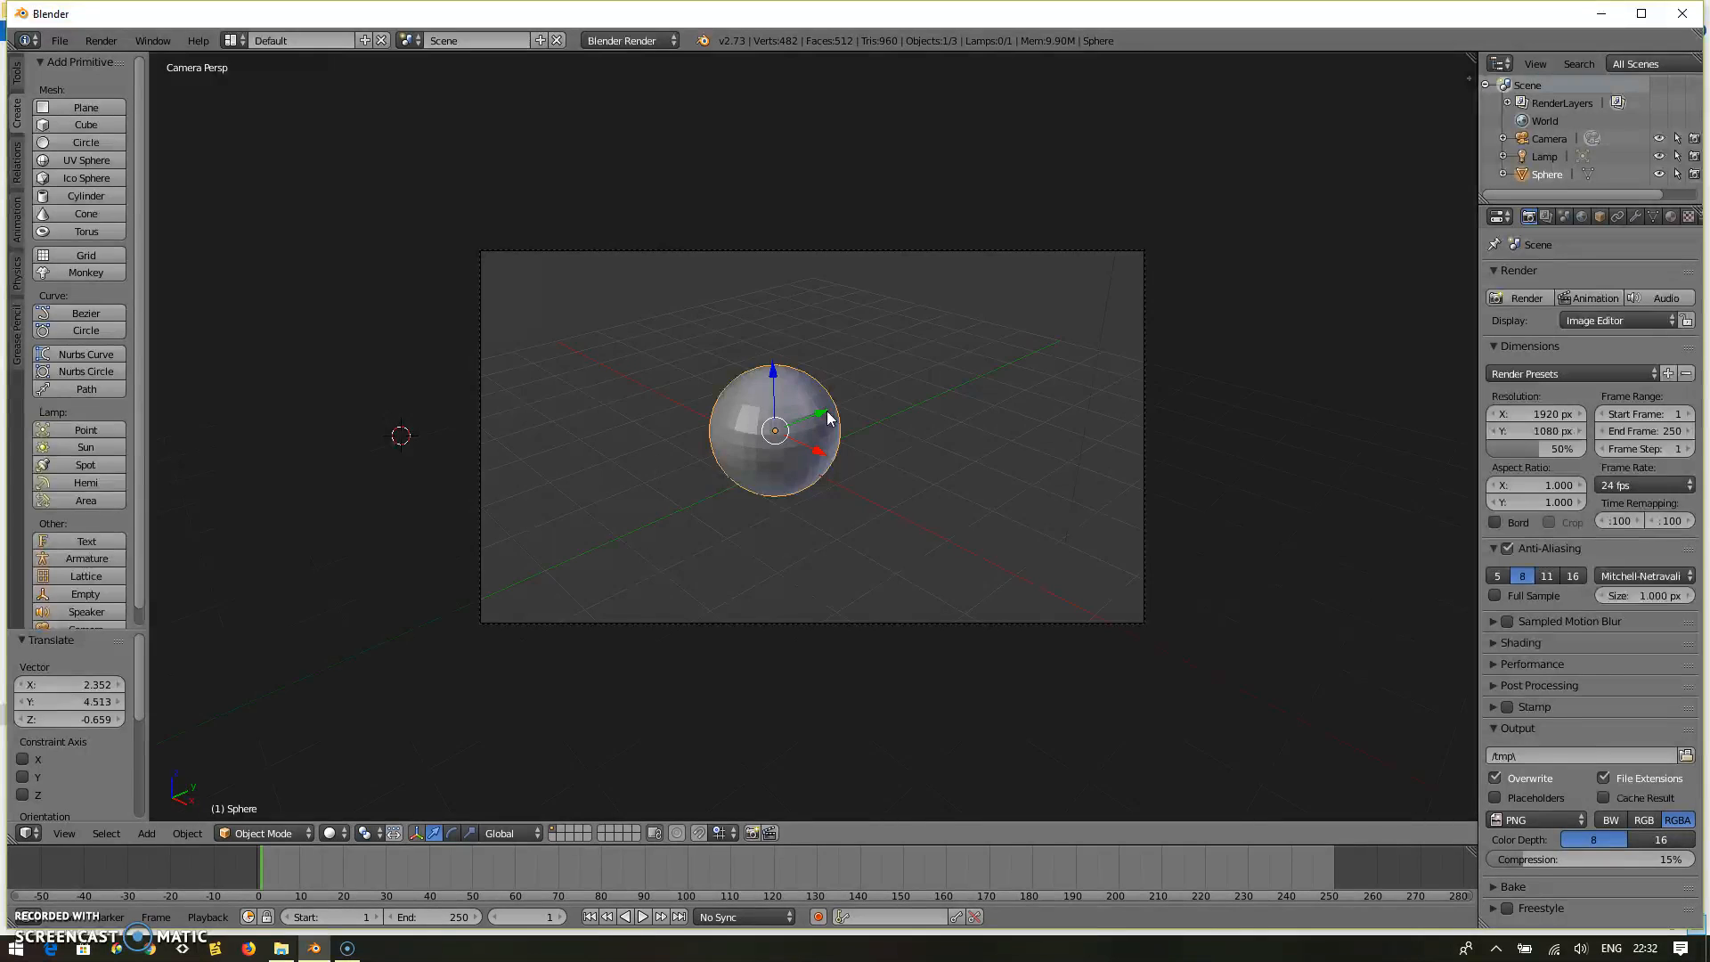
pyautogui.press('KP_0')
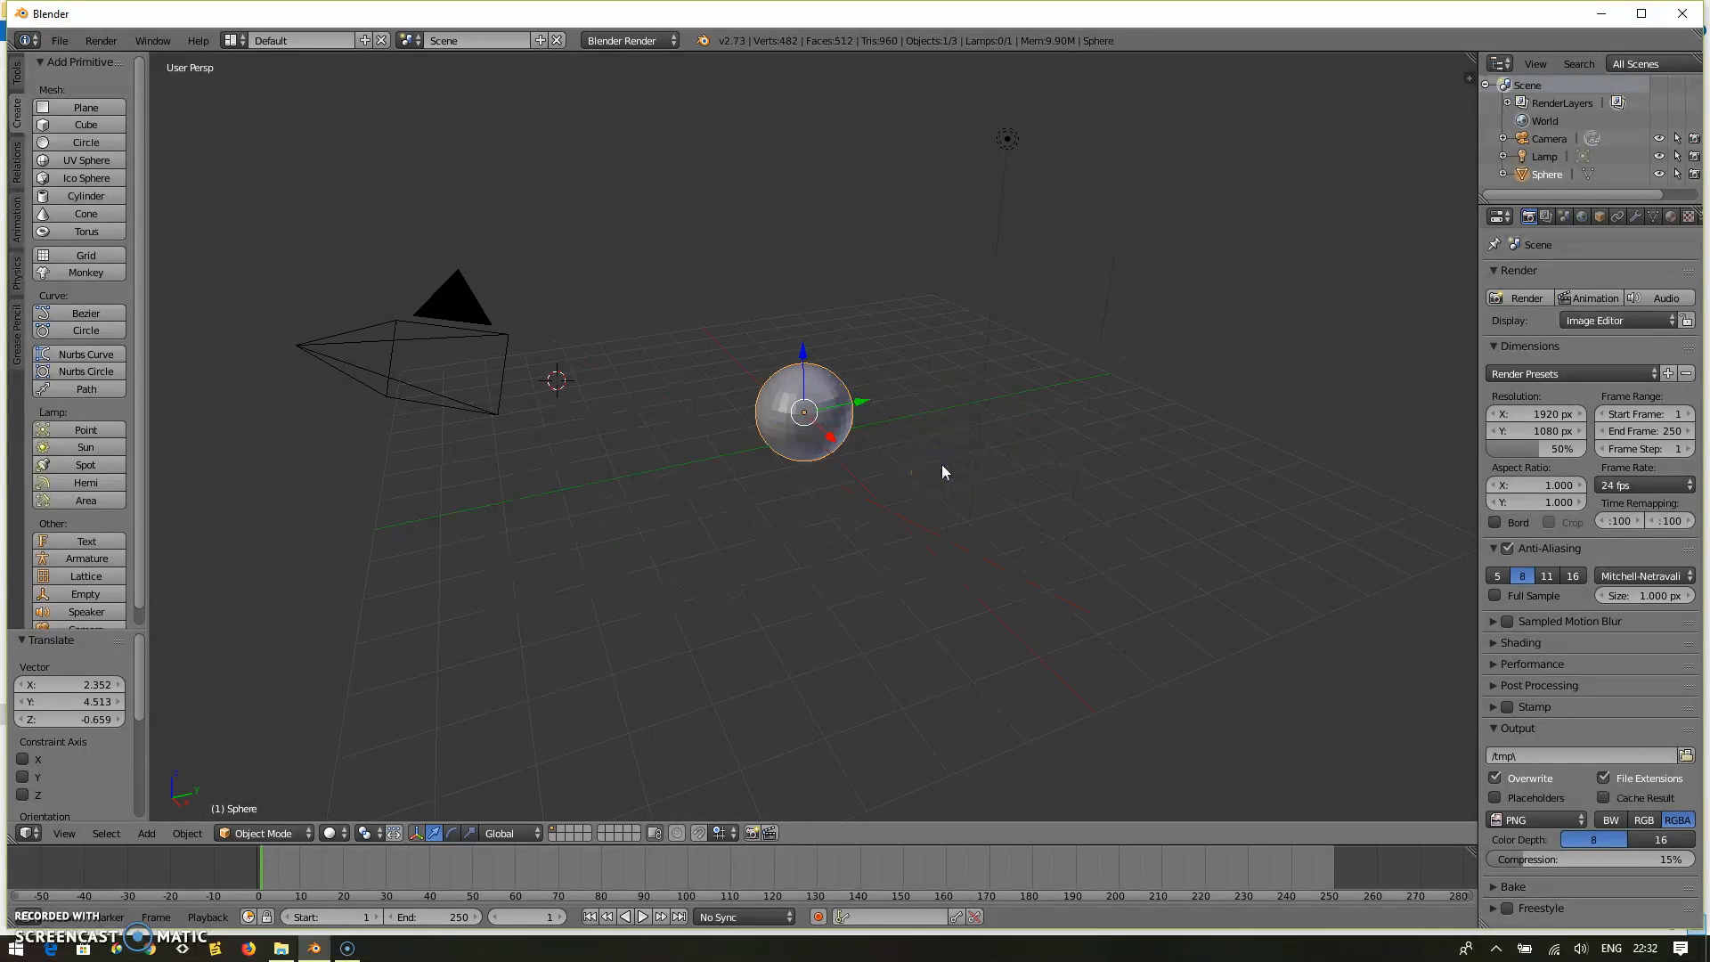
pyautogui.press('KP_8')
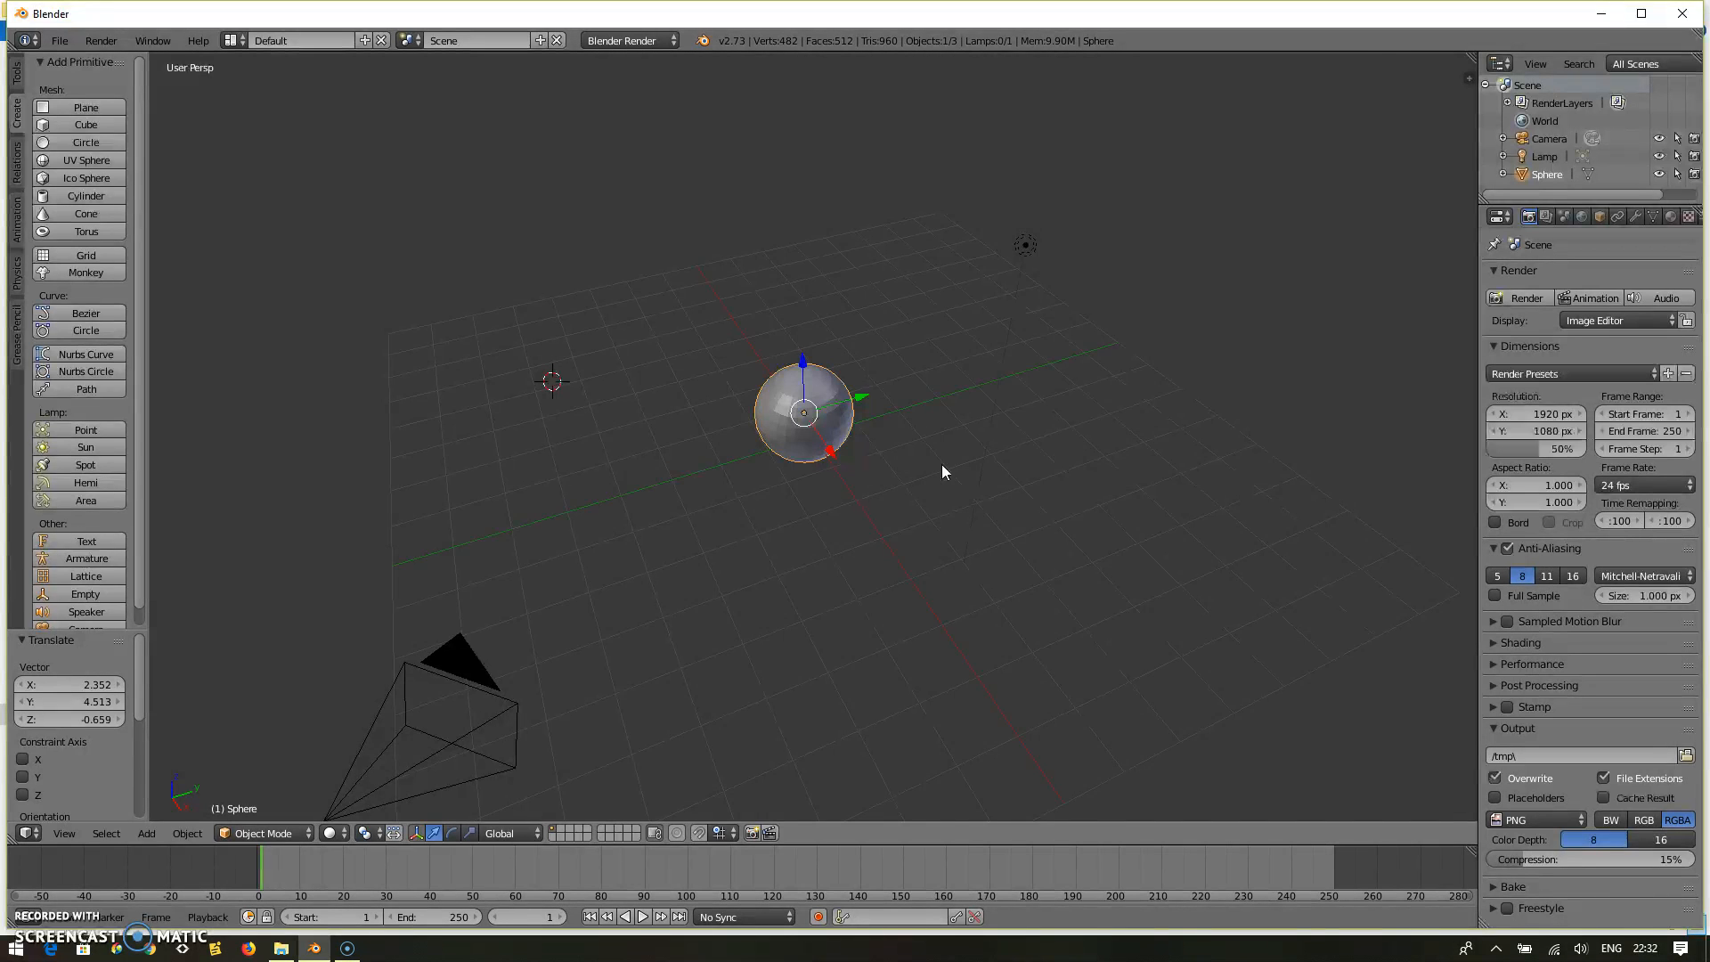
pyautogui.press('KP_1')
pyautogui.press('KP_3')
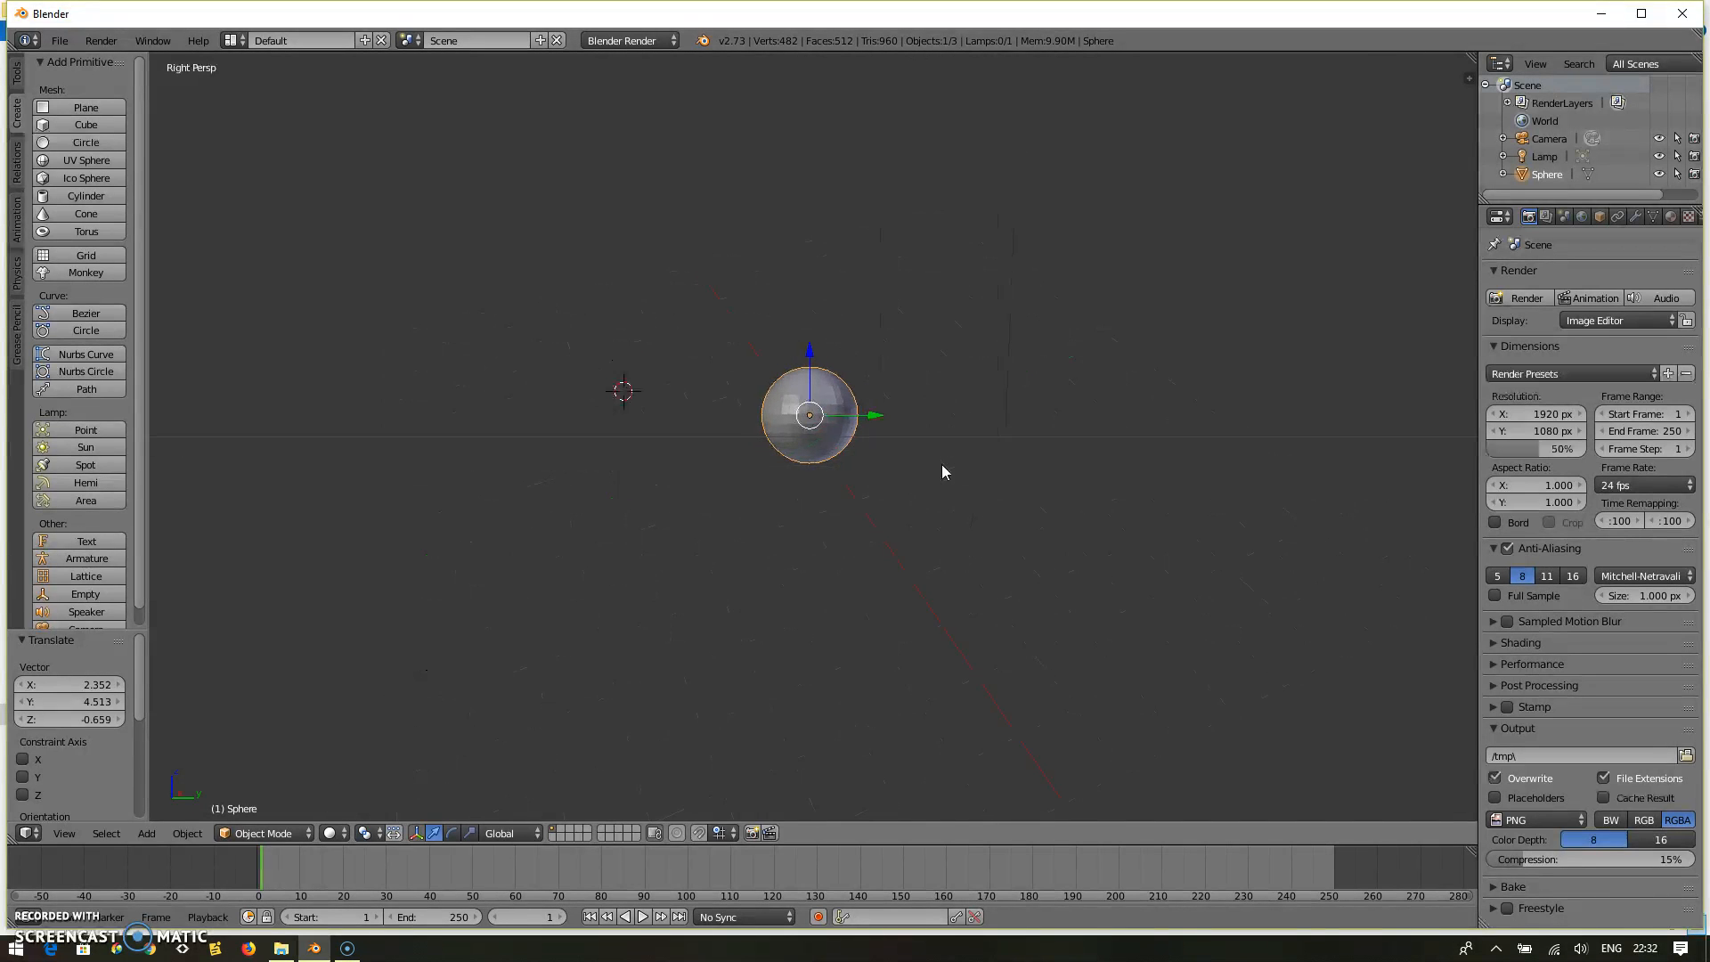
pyautogui.press('KP_7')
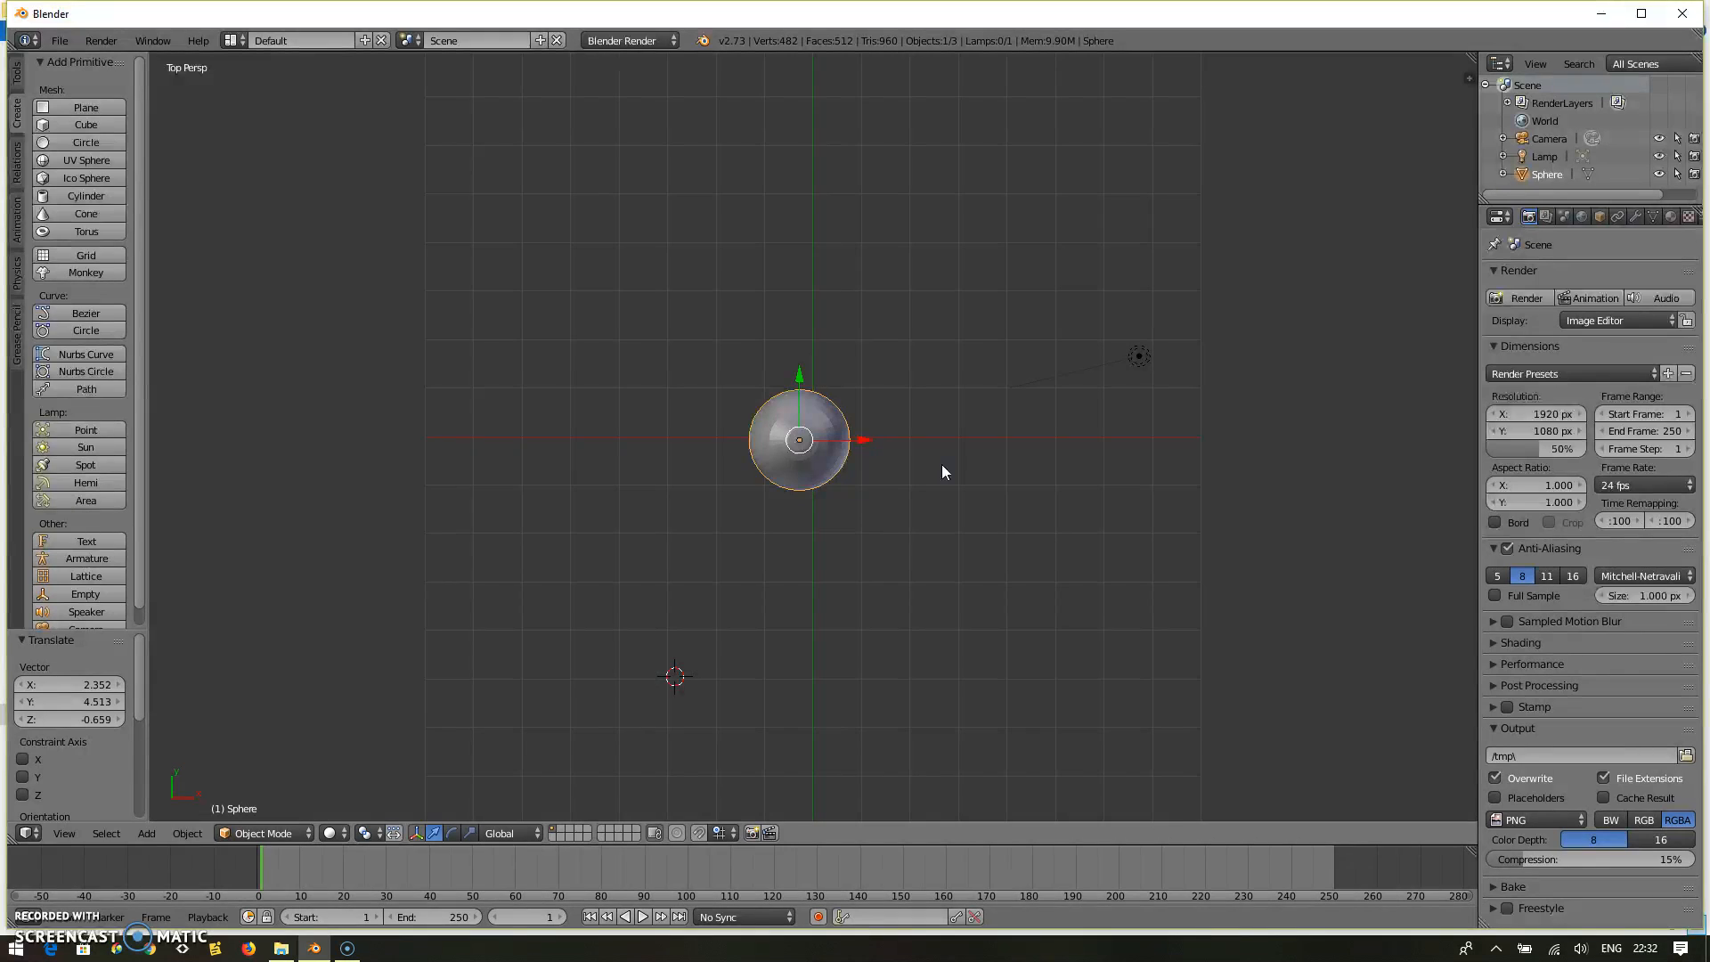
pyautogui.press('KP_1')
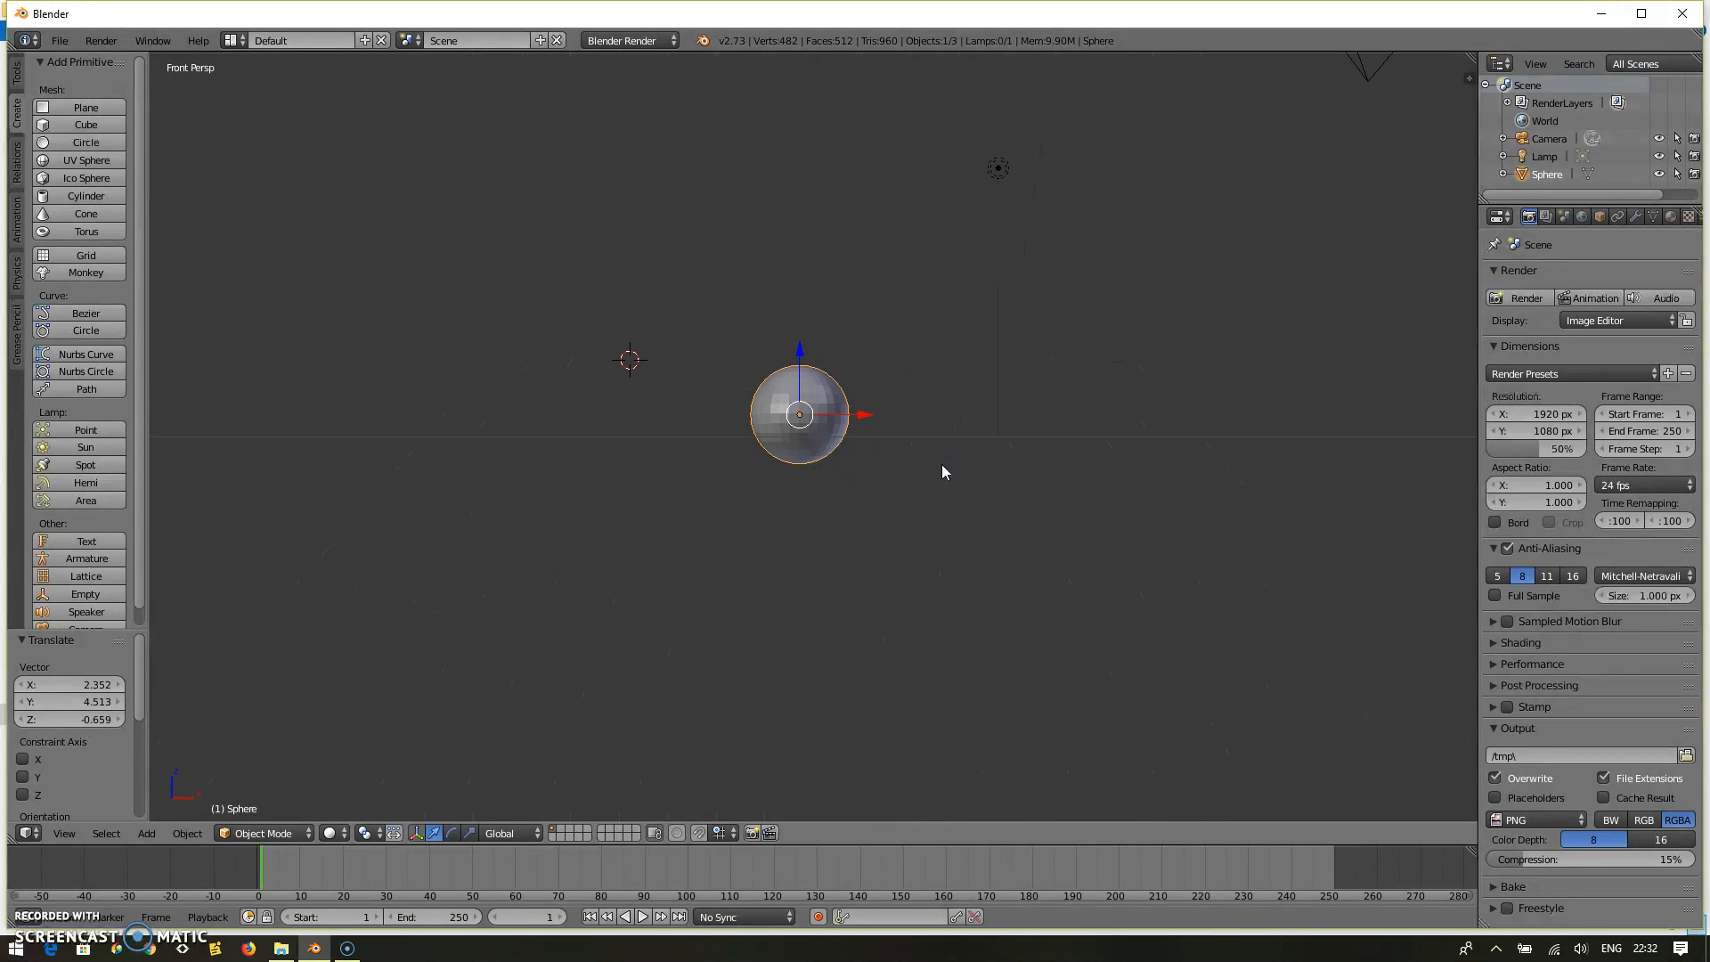
pyautogui.scroll(6, 941, 465)
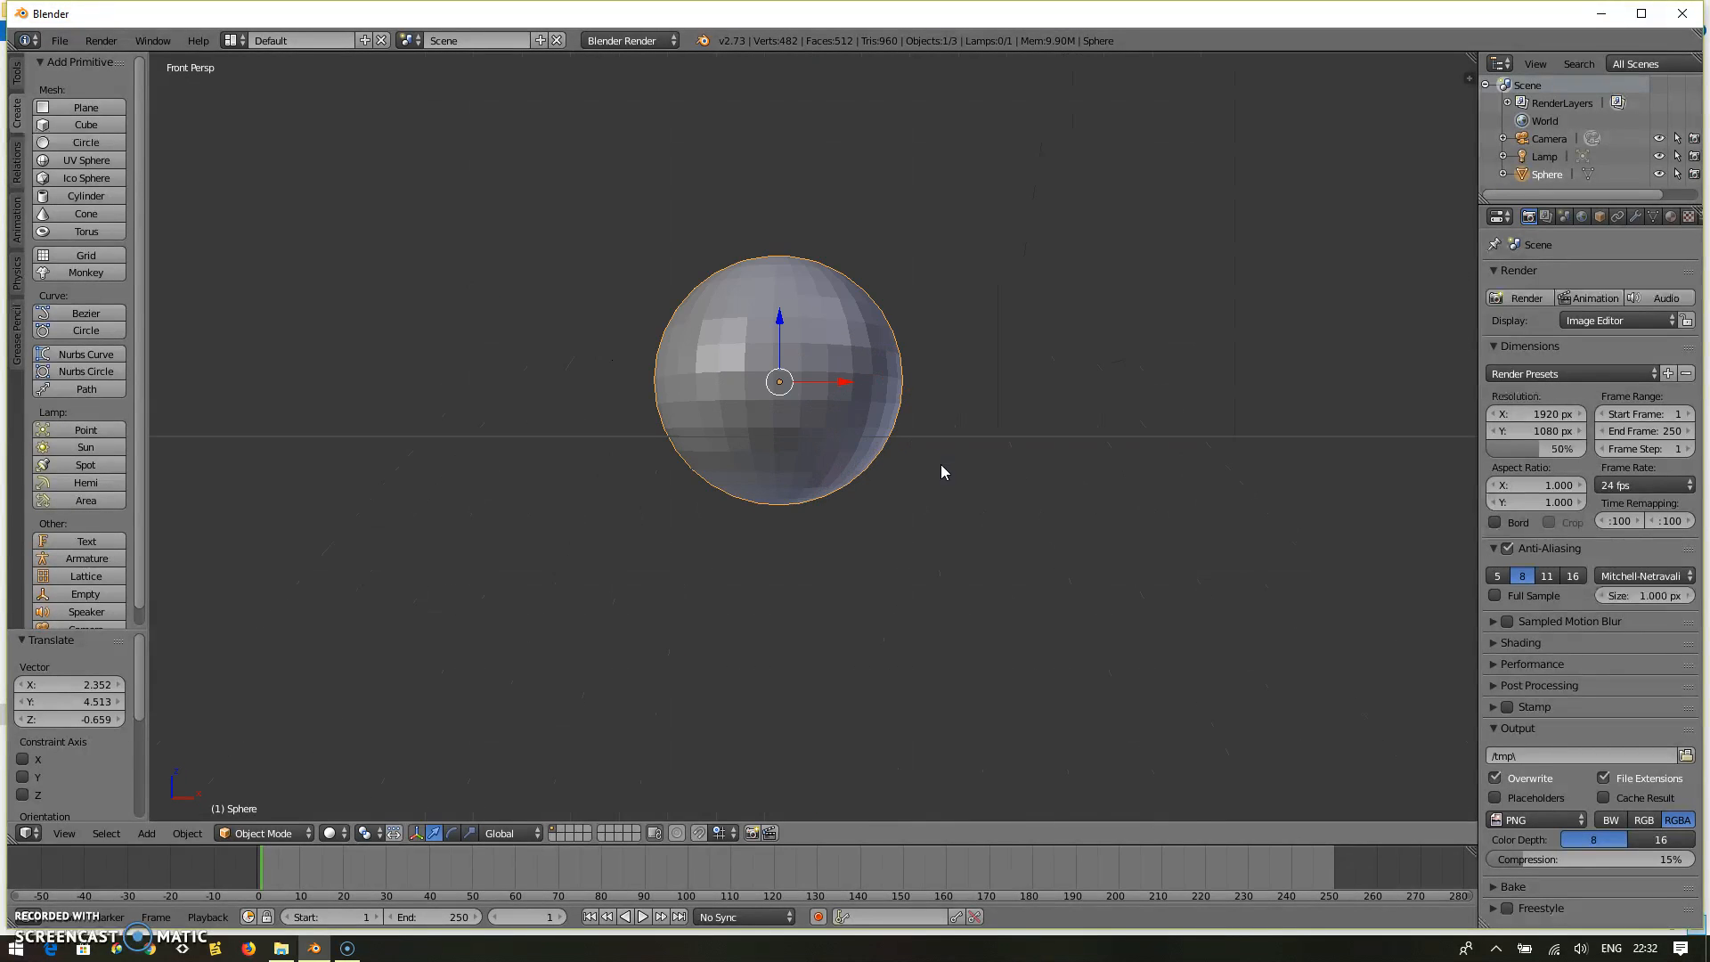
pyautogui.scroll(-1, 943, 472)
# Put the sphere in Edit Mode with nothing selected and display it as wireframe.
pyautogui.press('Tab')
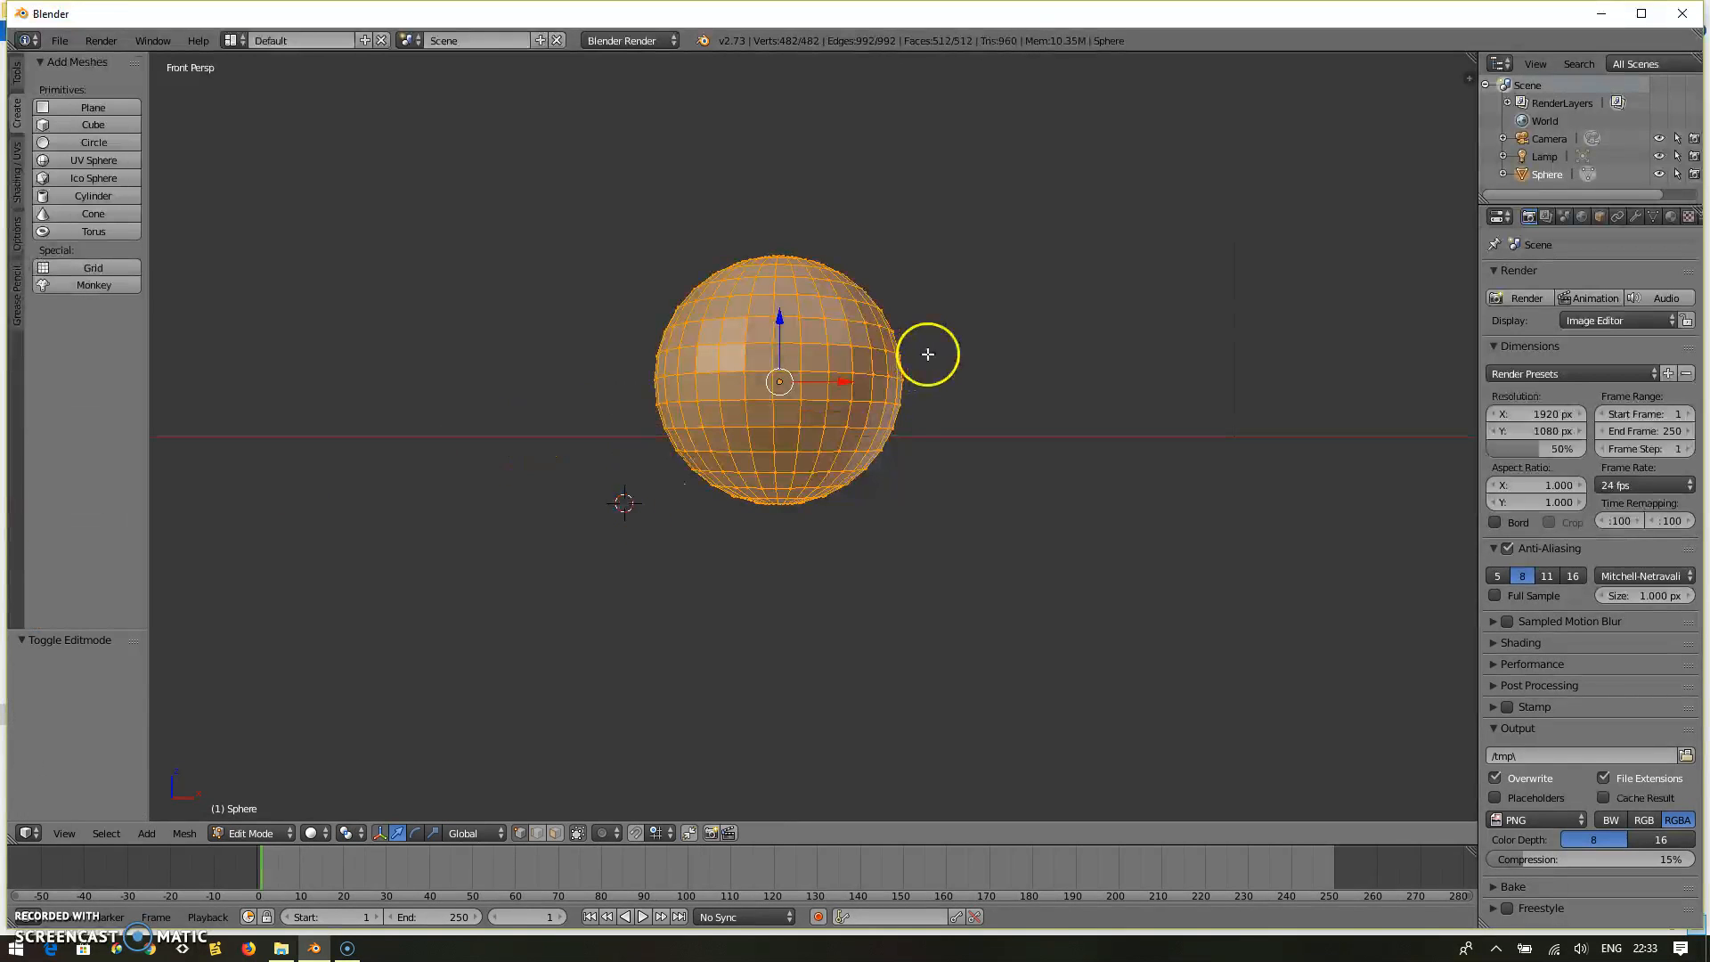
pyautogui.press('a')
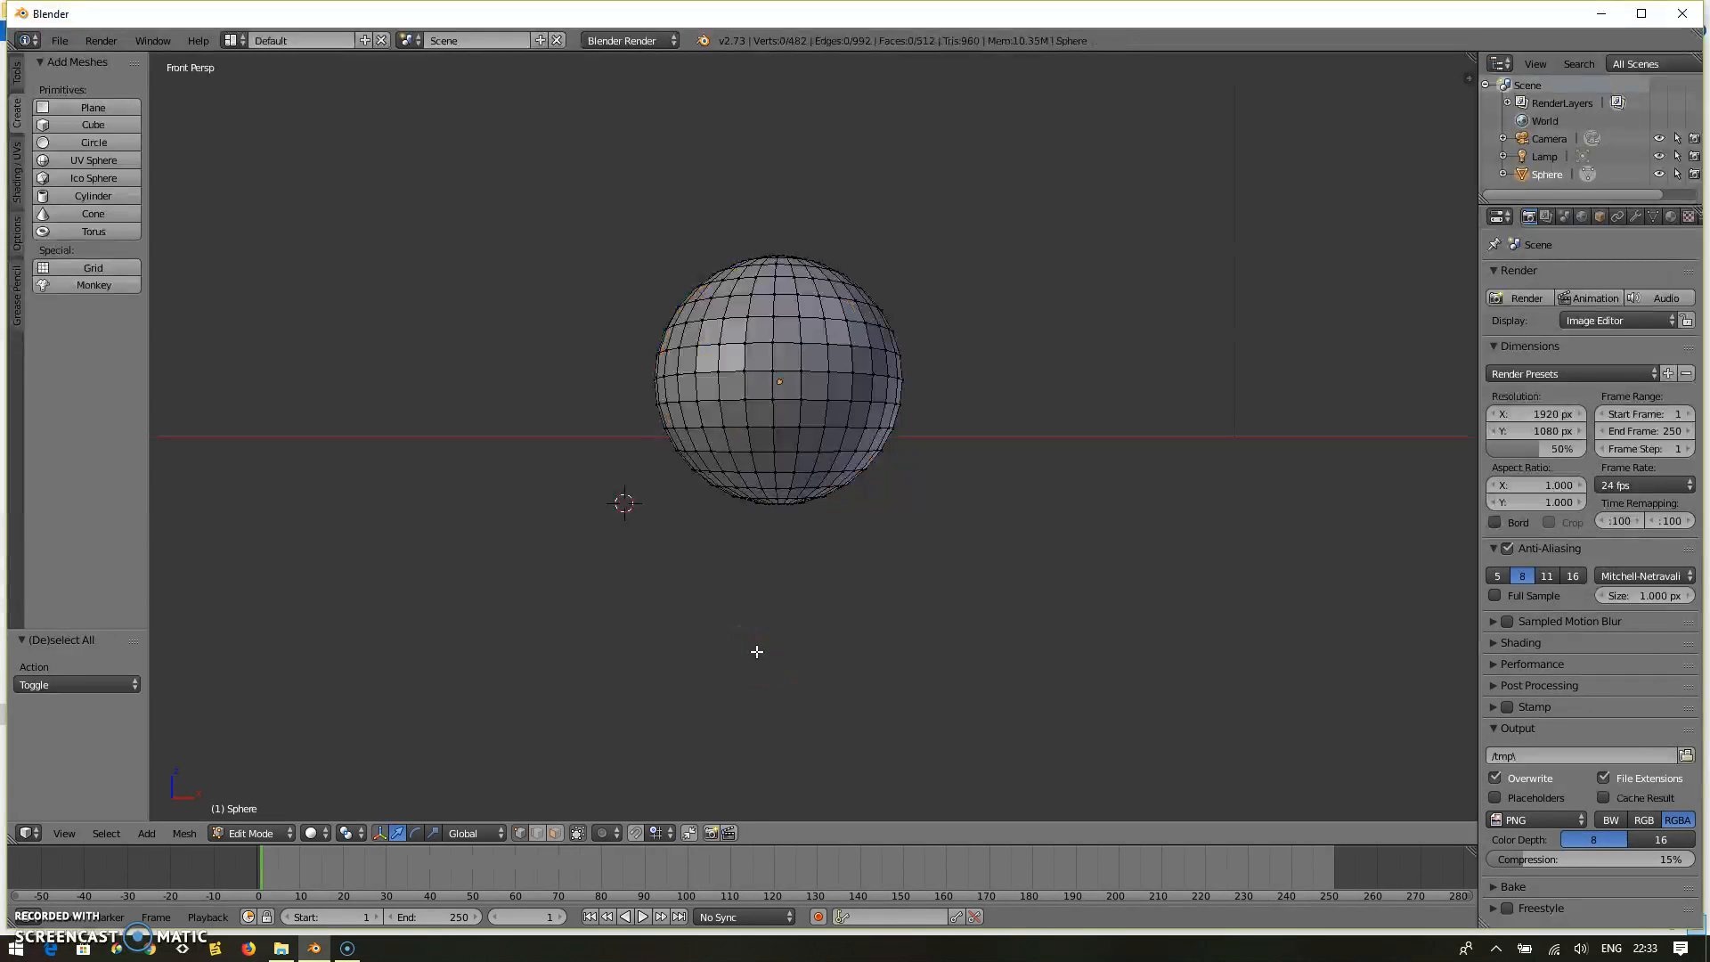
pyautogui.click(325, 831)
pyautogui.click(340, 795)
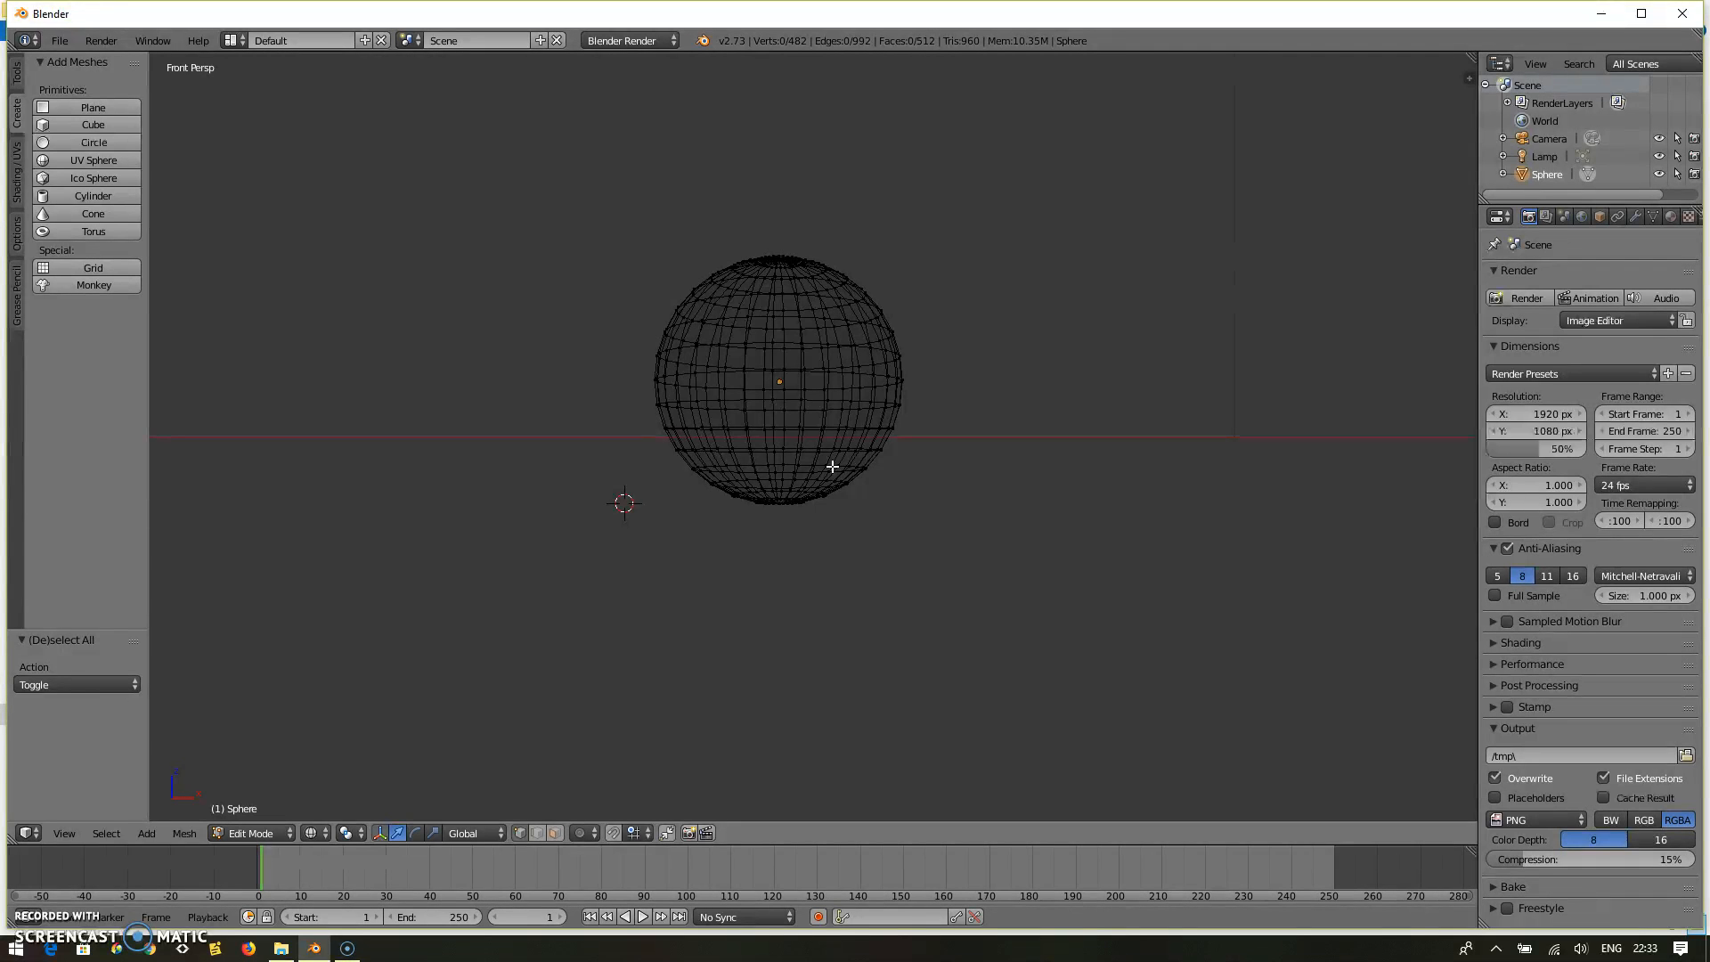
# Delete the vertices of the sphere's right half in the front orthographic view, keeping the centre line of vertices.
pyautogui.press('KP_5')
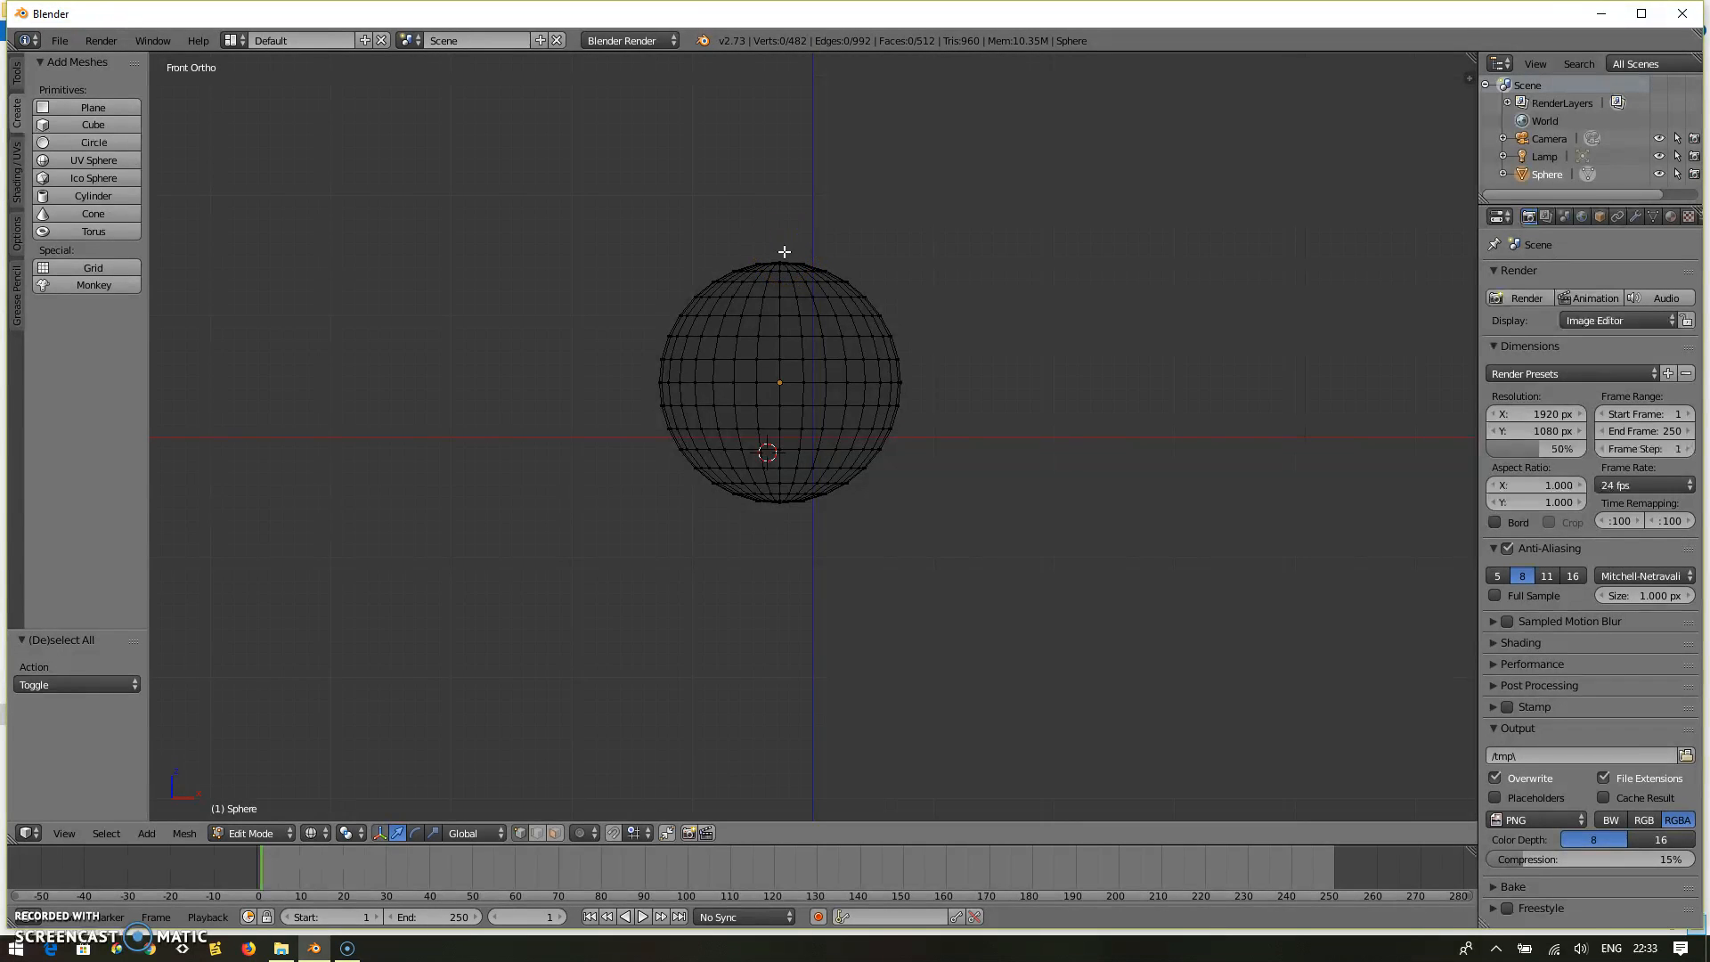
pyautogui.press('b')
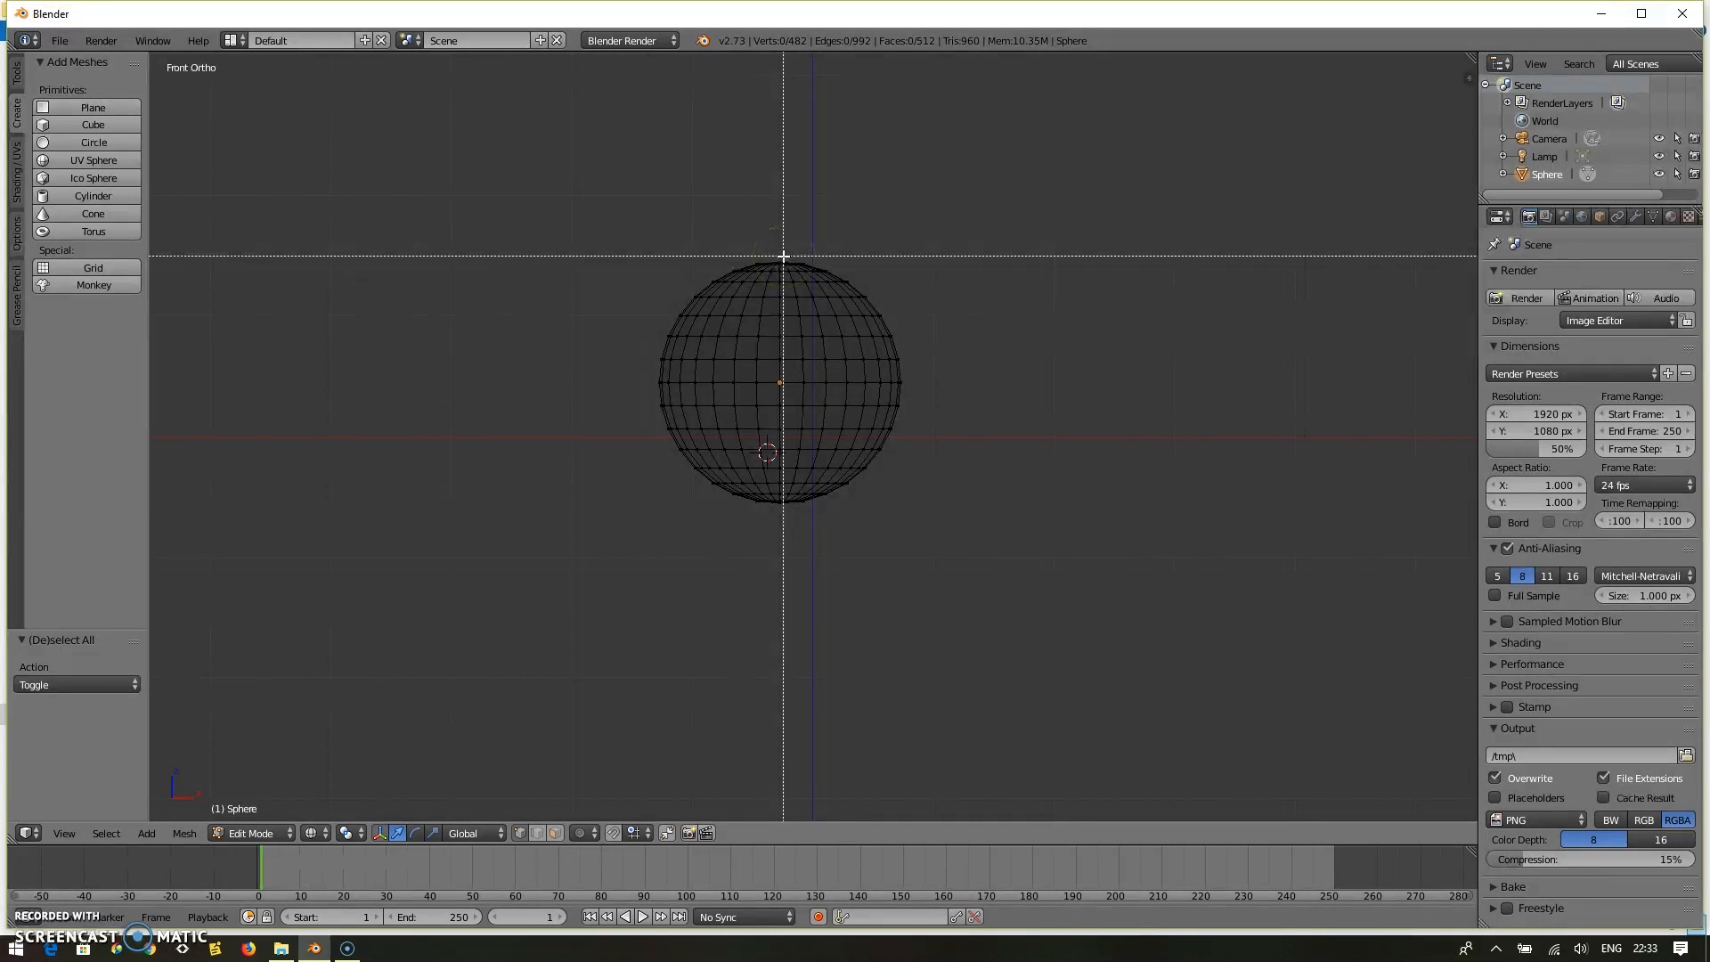
pyautogui.moveTo(783, 256); pyautogui.dragTo(929, 521)
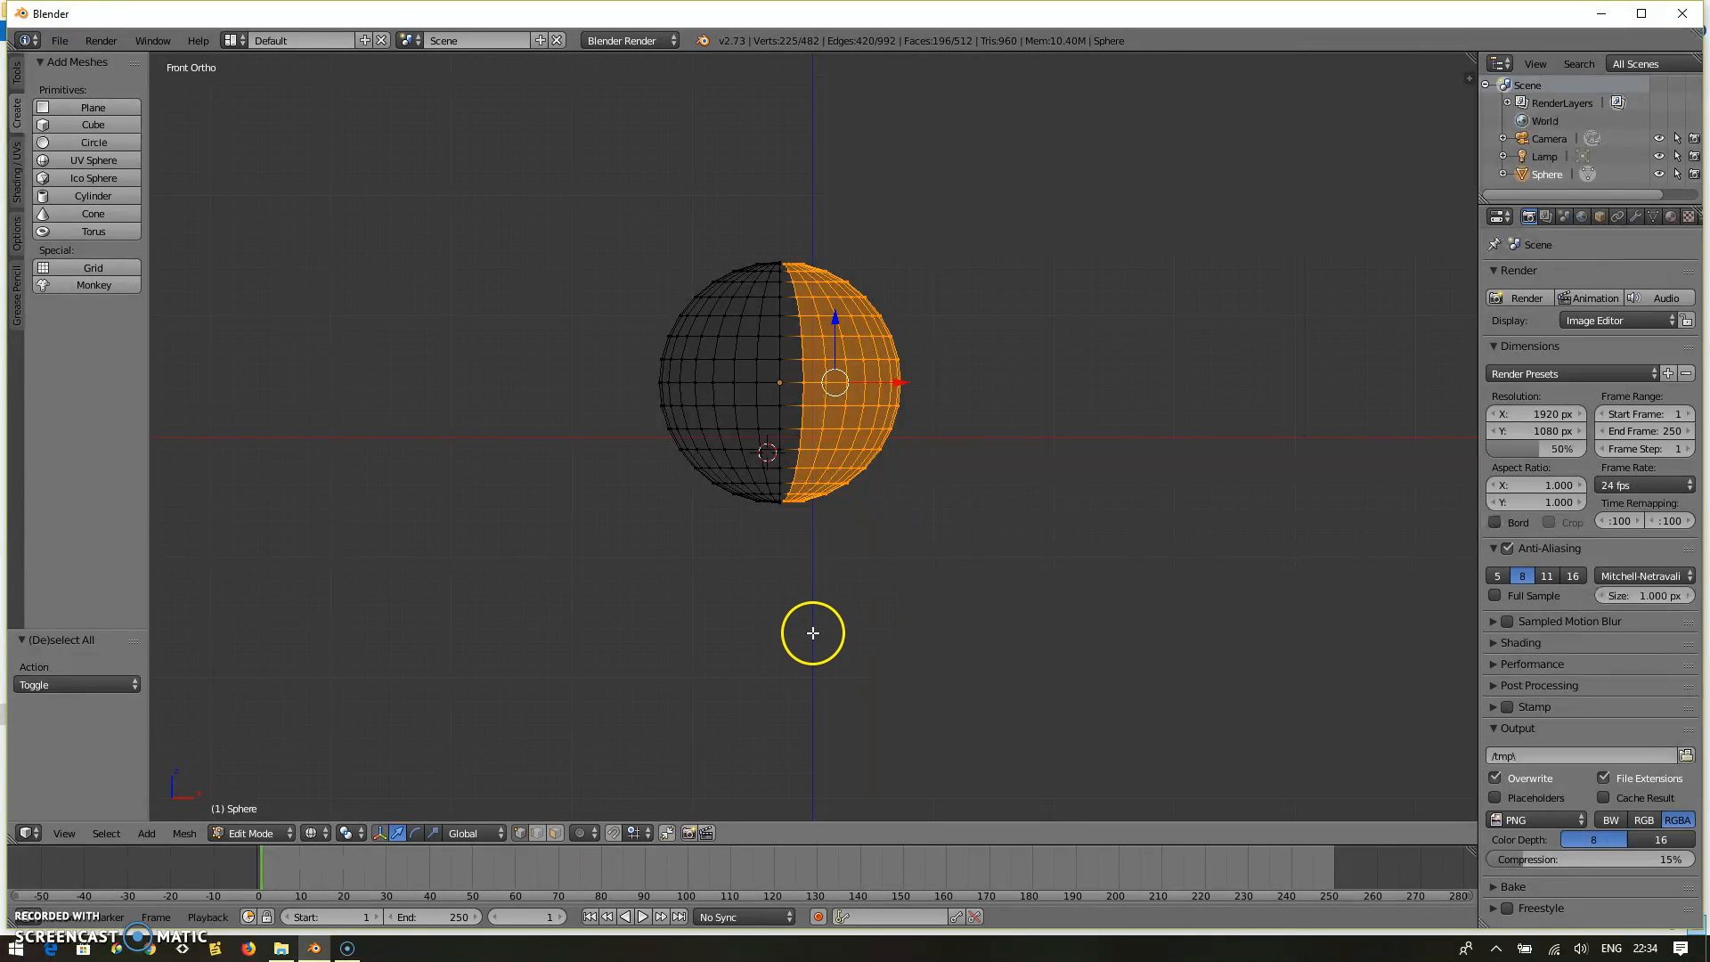
pyautogui.press('KP_3')
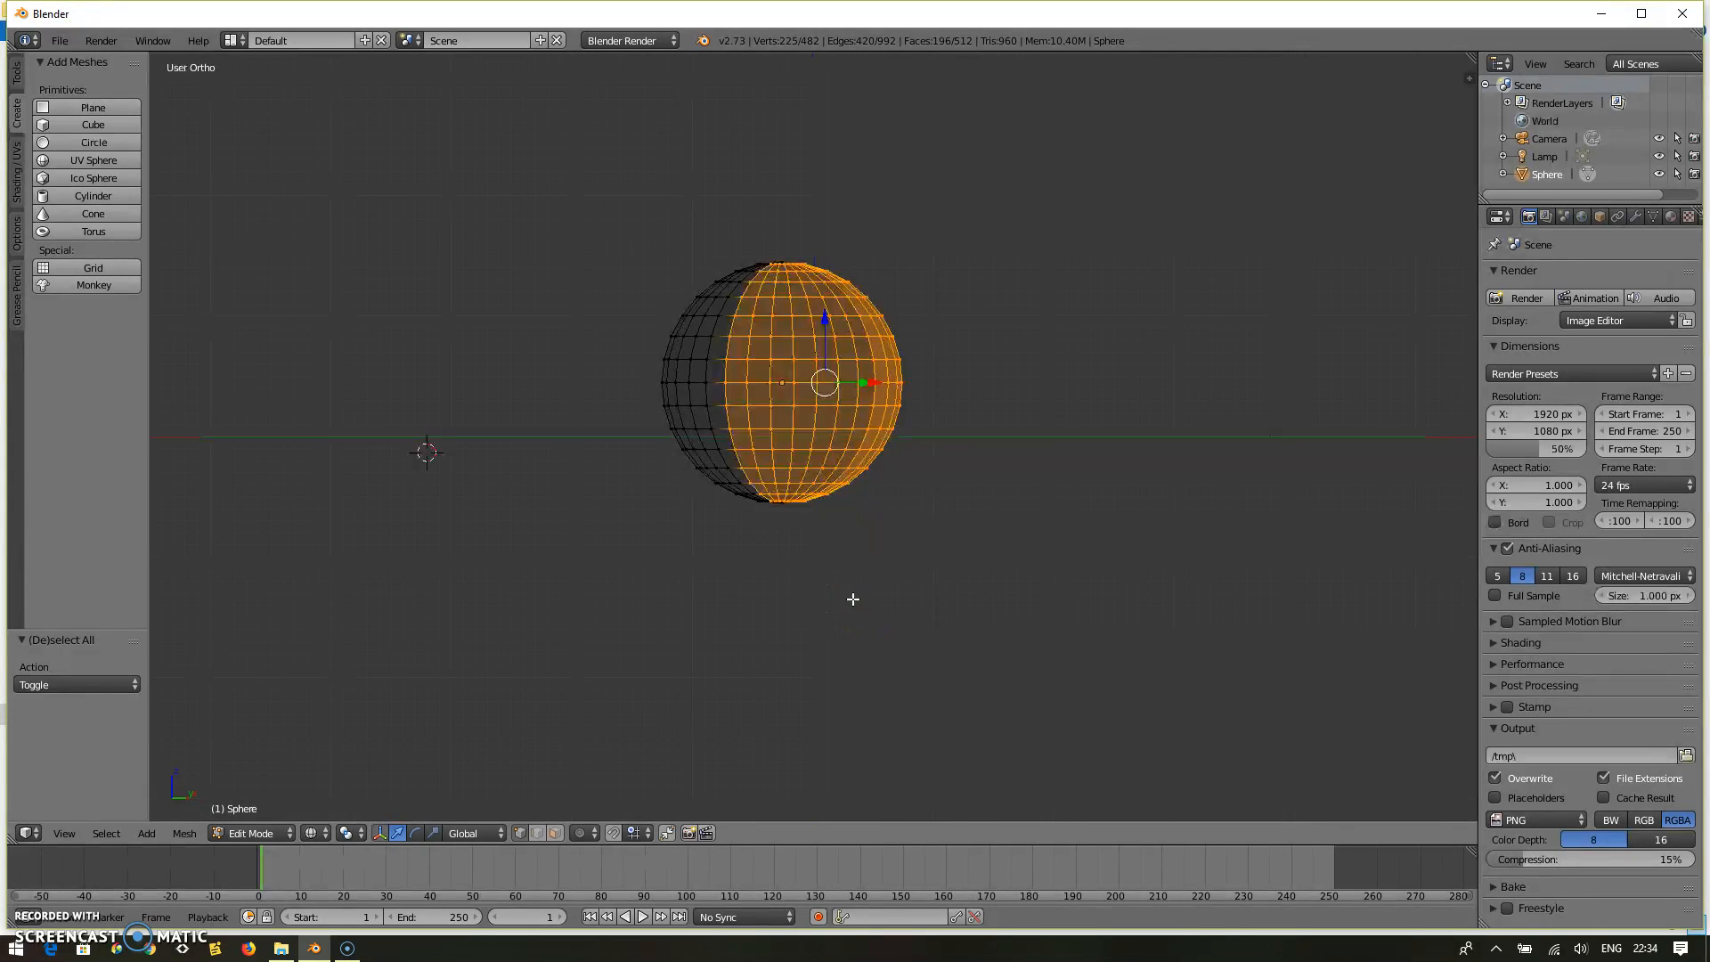
pyautogui.press('KP_7')
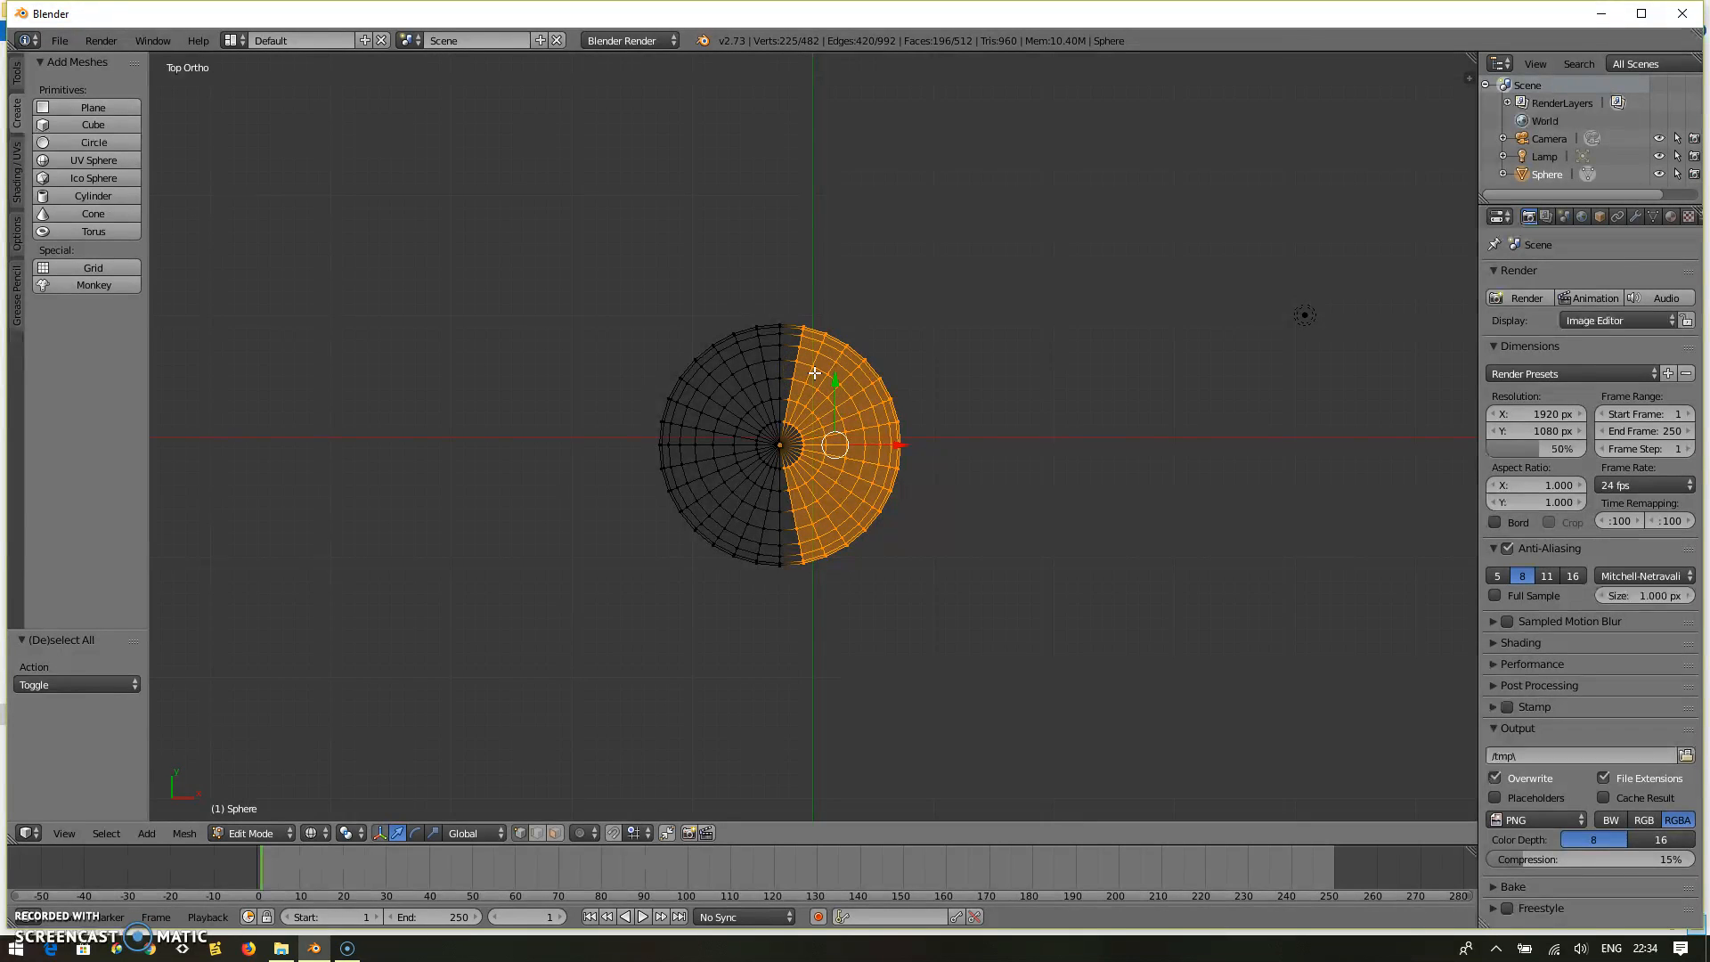
pyautogui.press('KP_1')
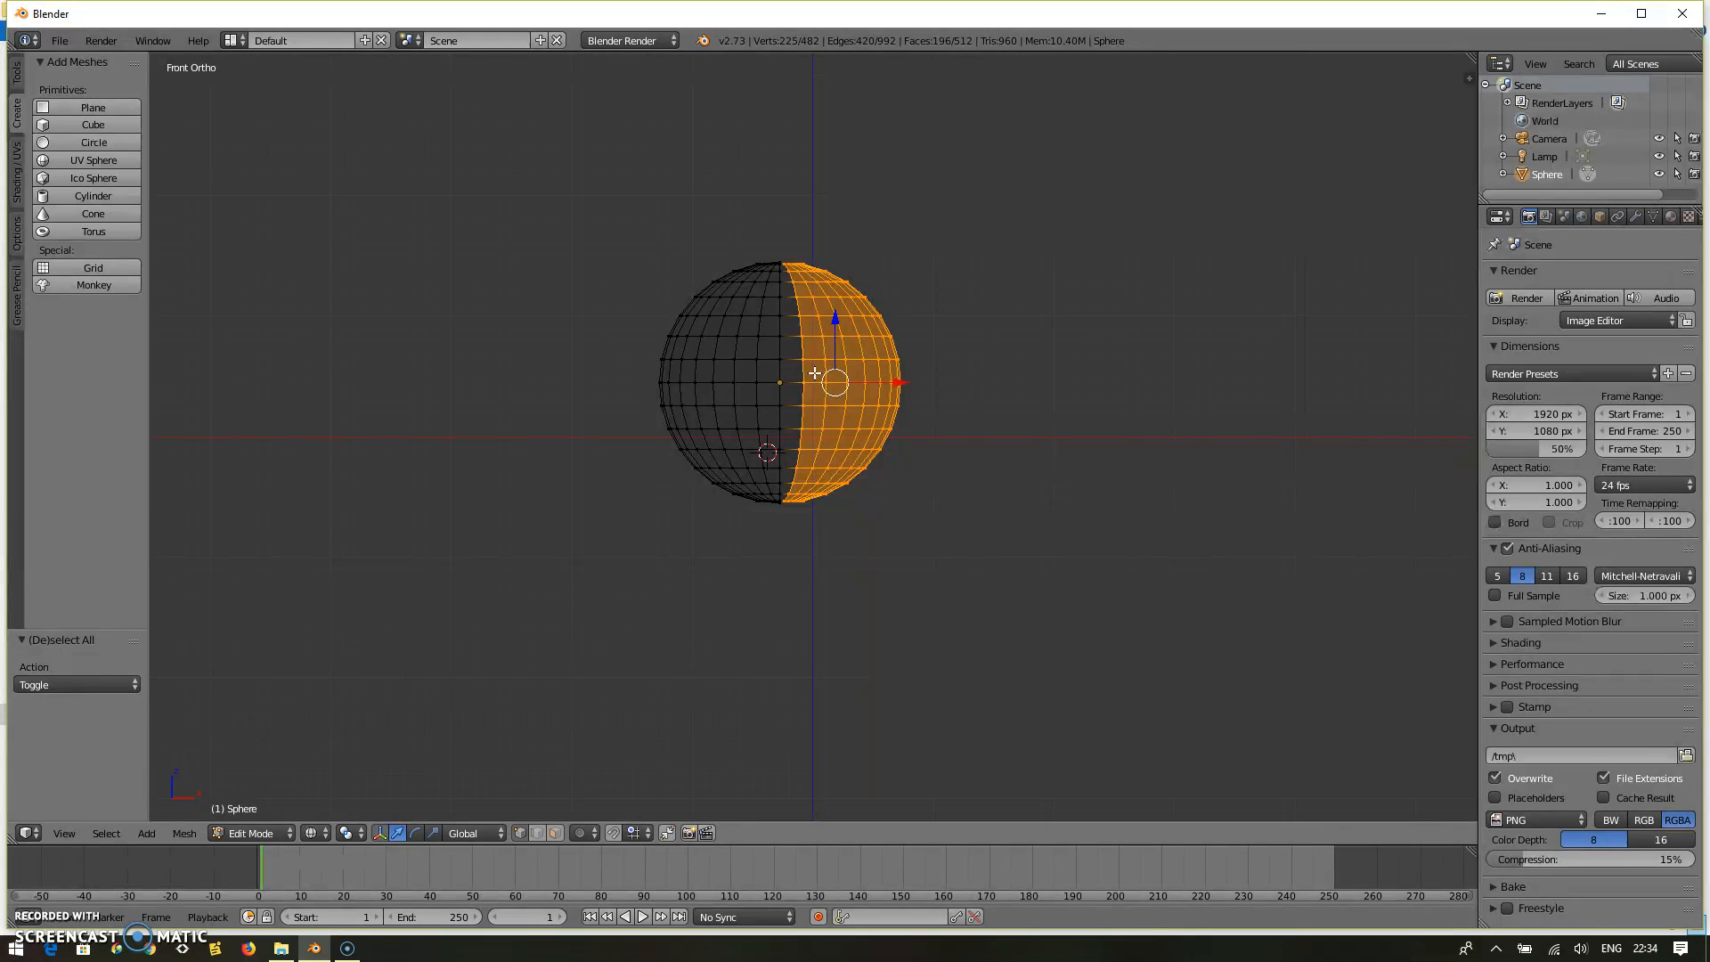
pyautogui.press('x')
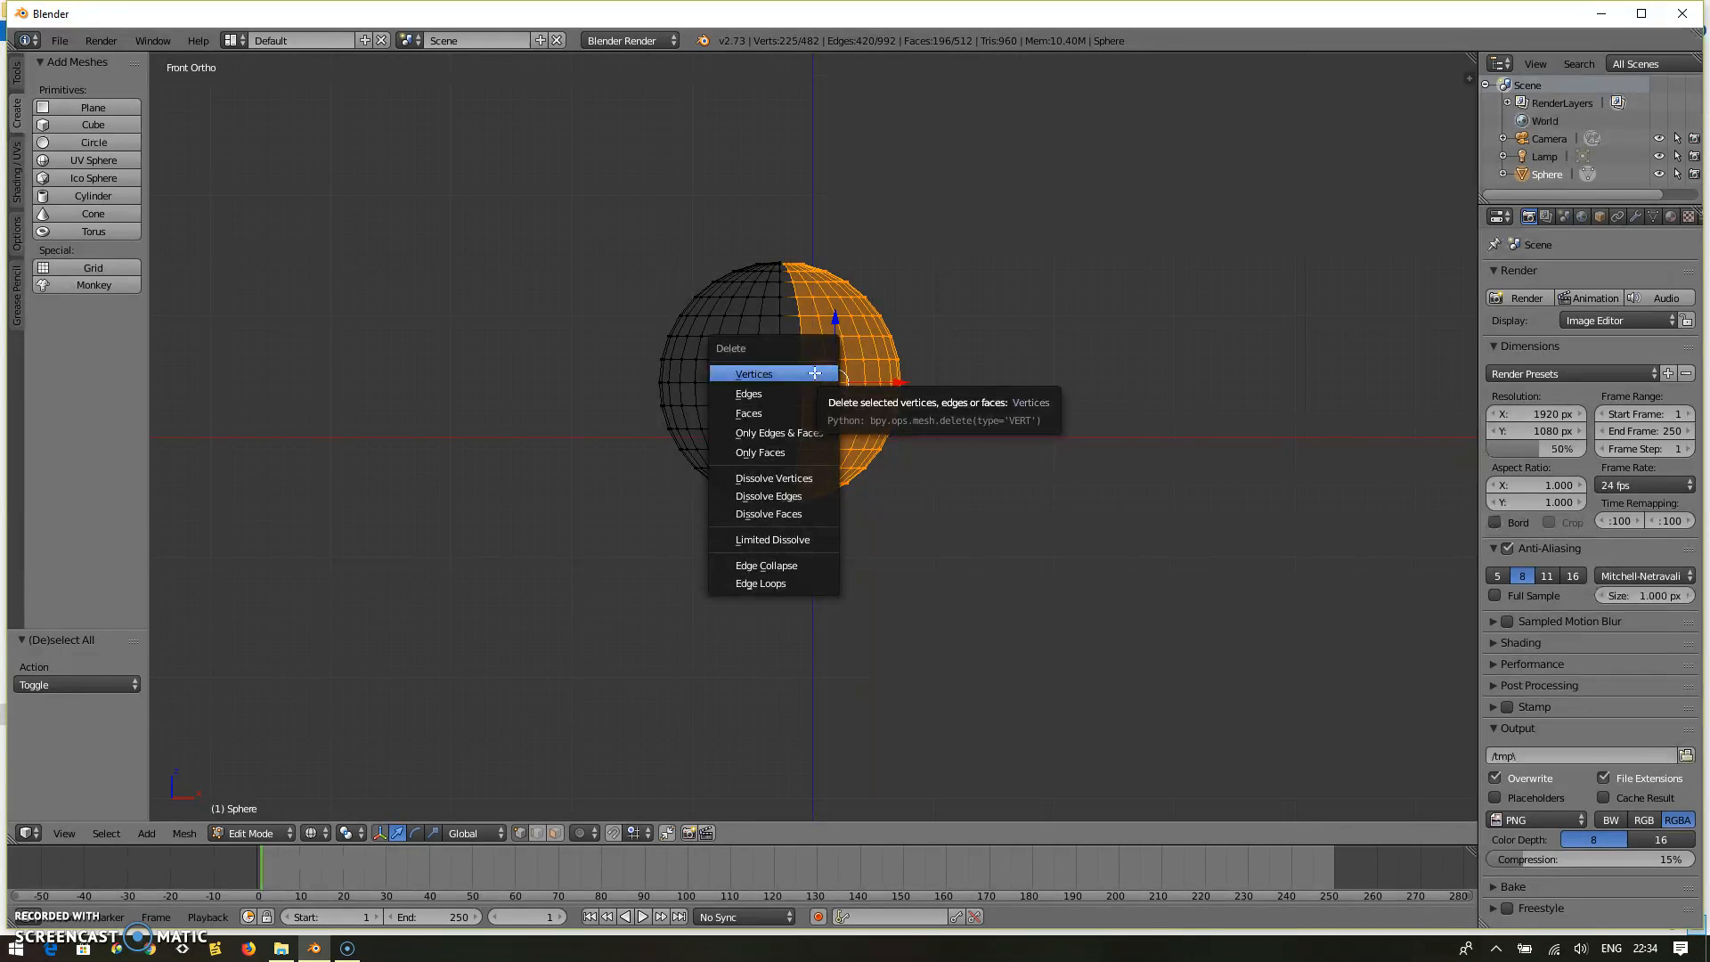
pyautogui.click(814, 373)
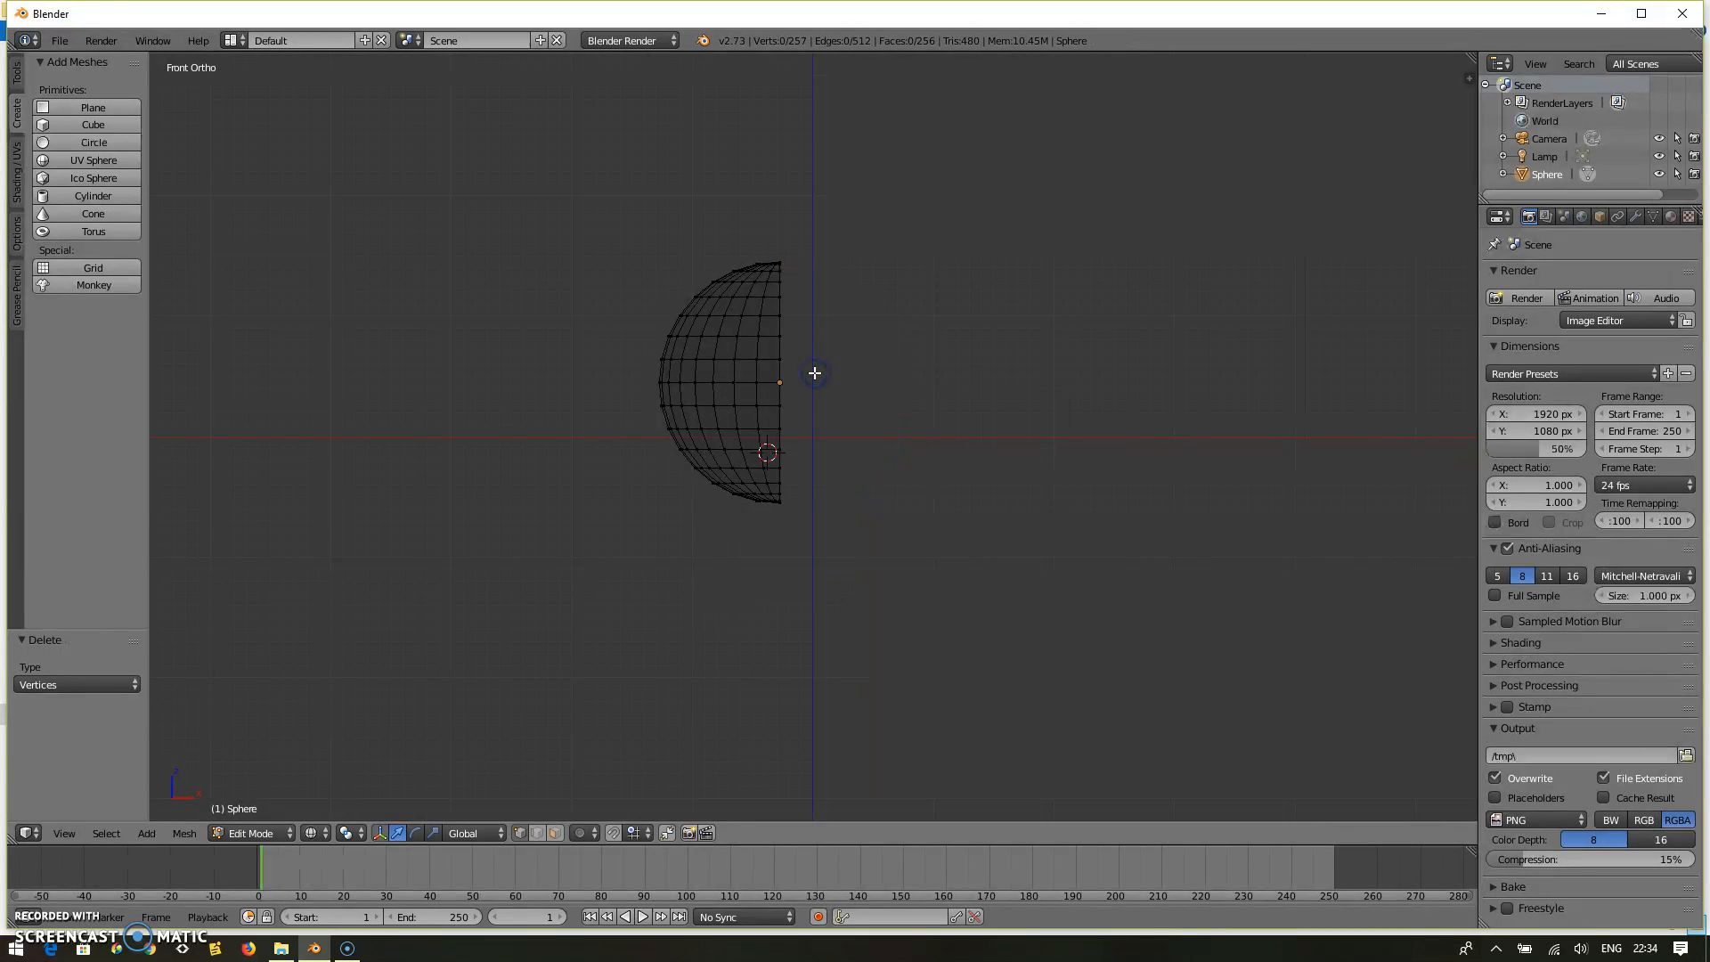
# Inspect the remaining half sphere from the right, top and front orthographic views.
pyautogui.press('KP_3')
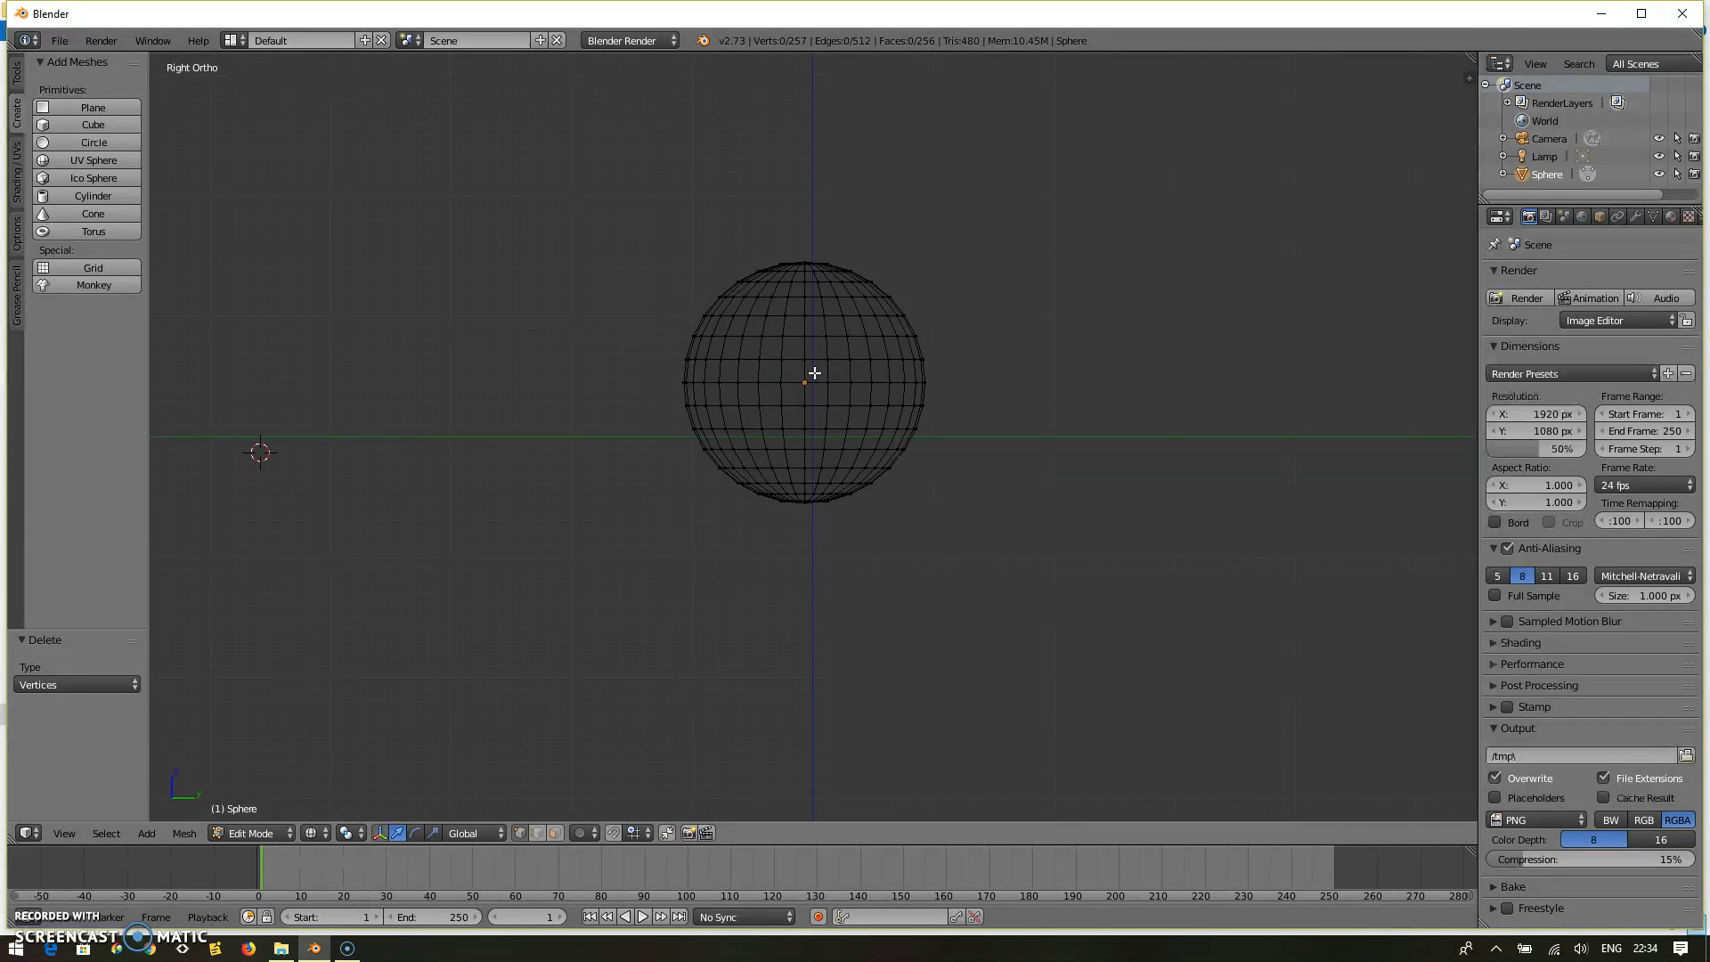
pyautogui.press('KP_7')
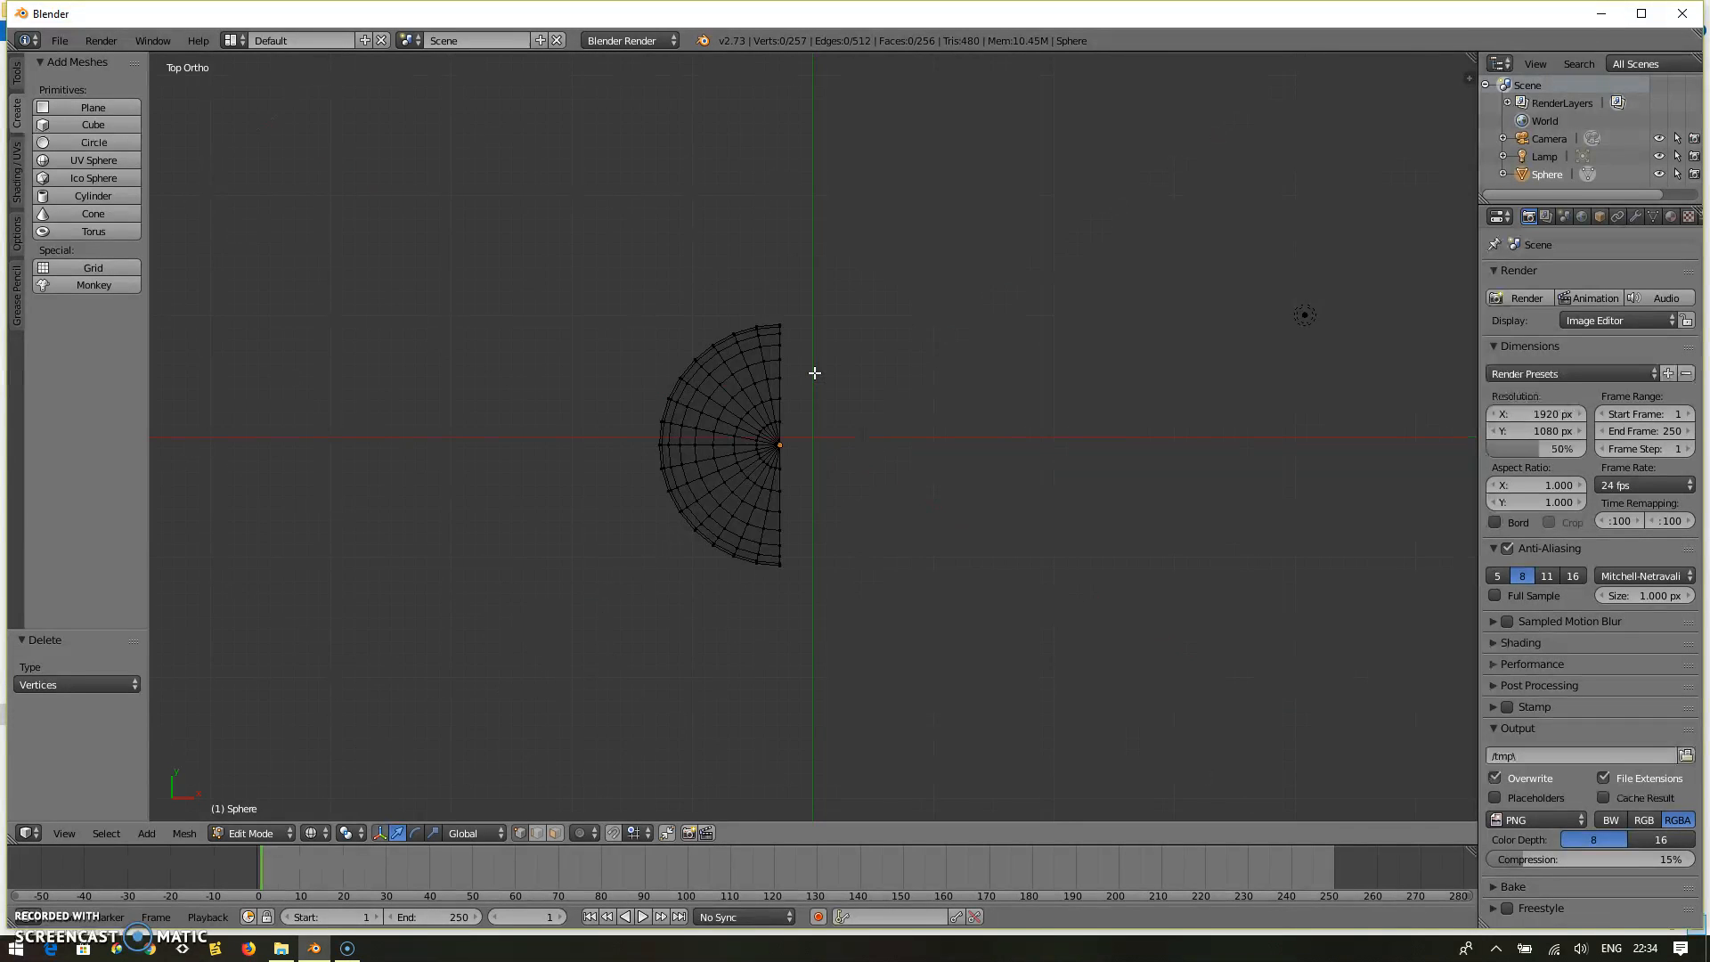
pyautogui.press('KP_1')
pyautogui.press('KP_3')
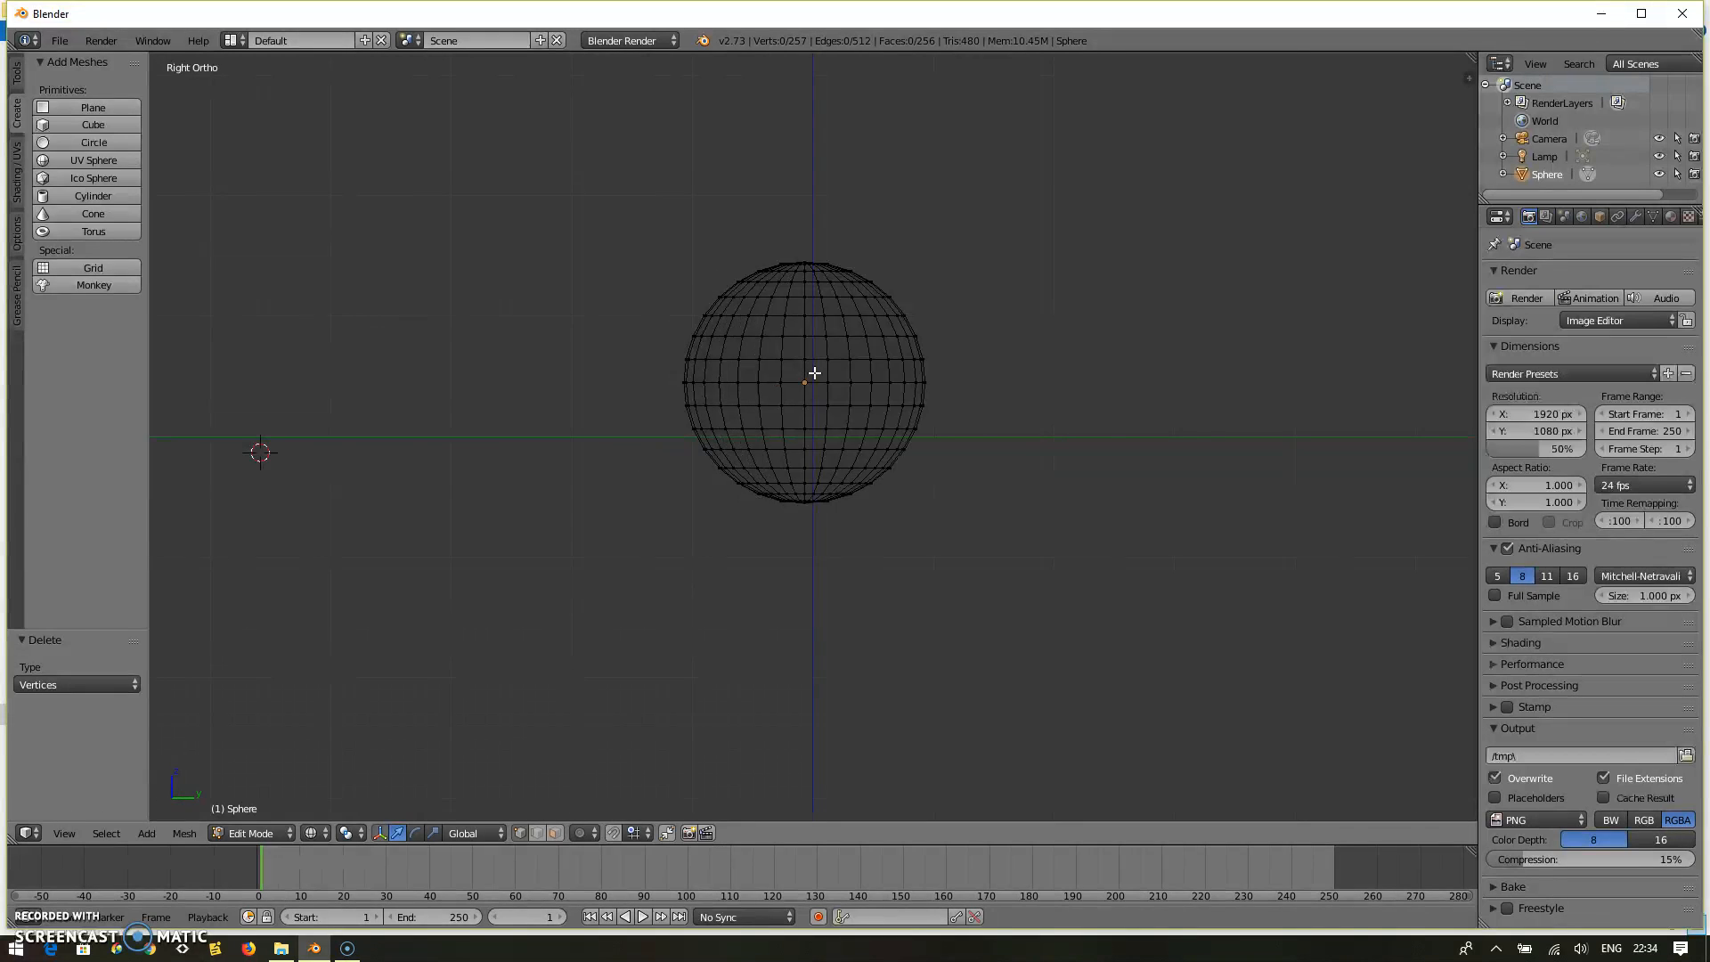
pyautogui.press('KP_7')
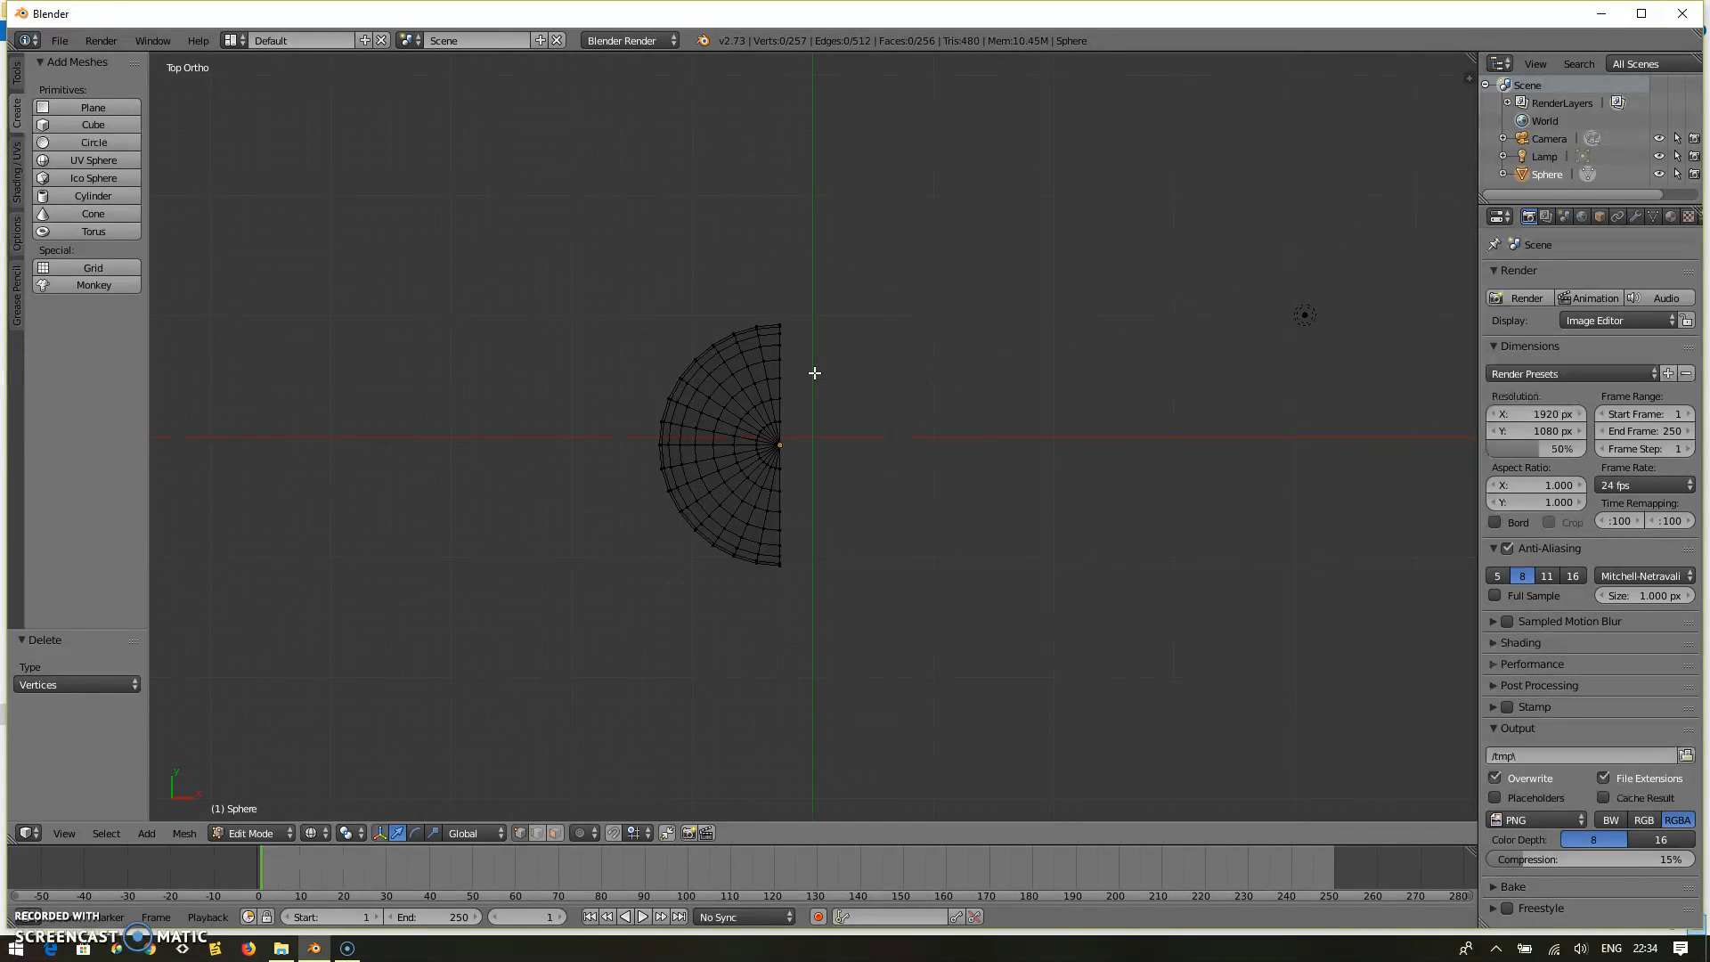
pyautogui.press('KP_1')
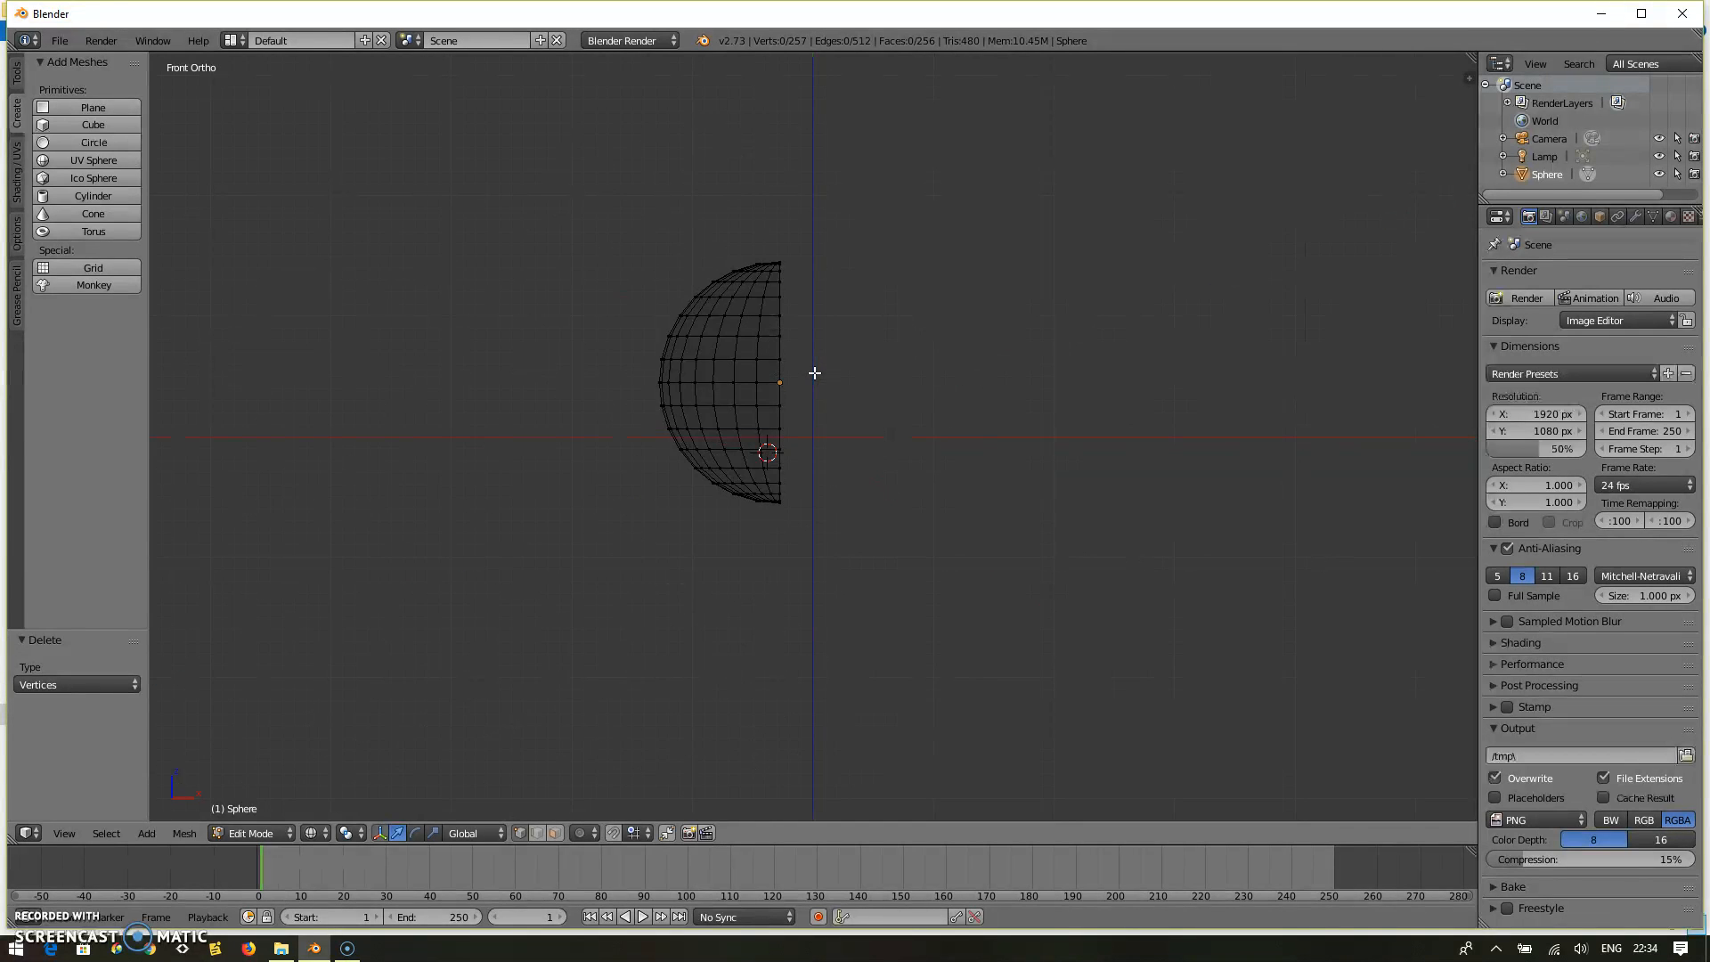
pyautogui.press('KP_3')
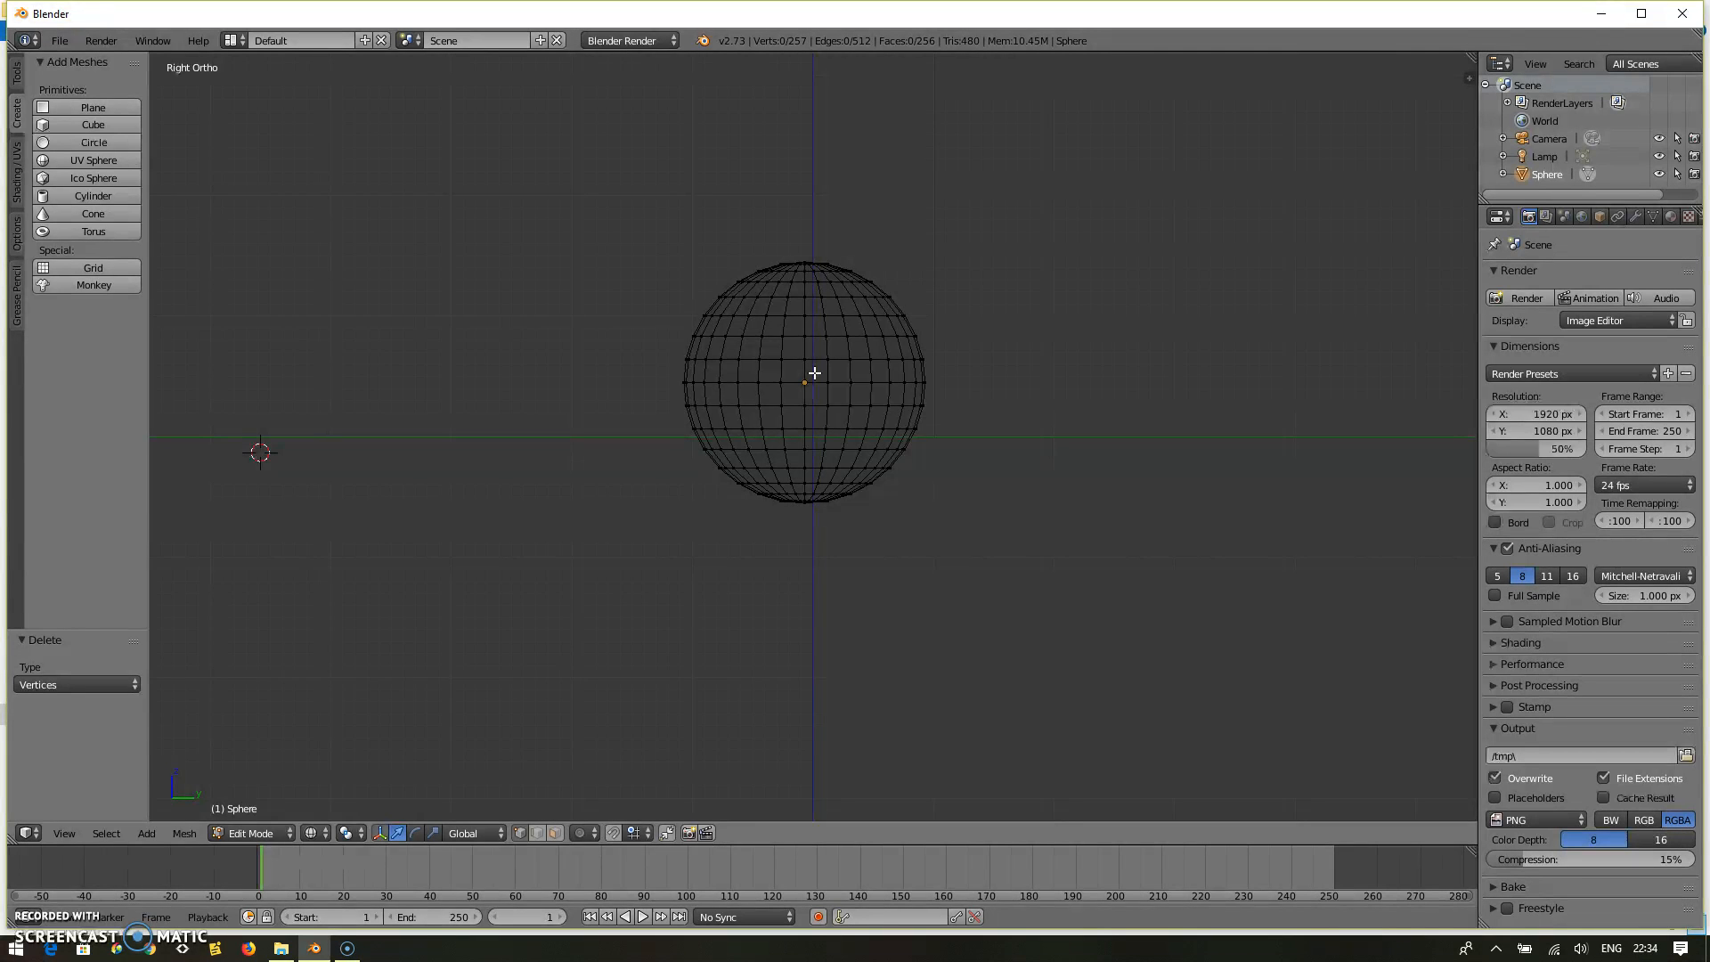
pyautogui.press('KP_7')
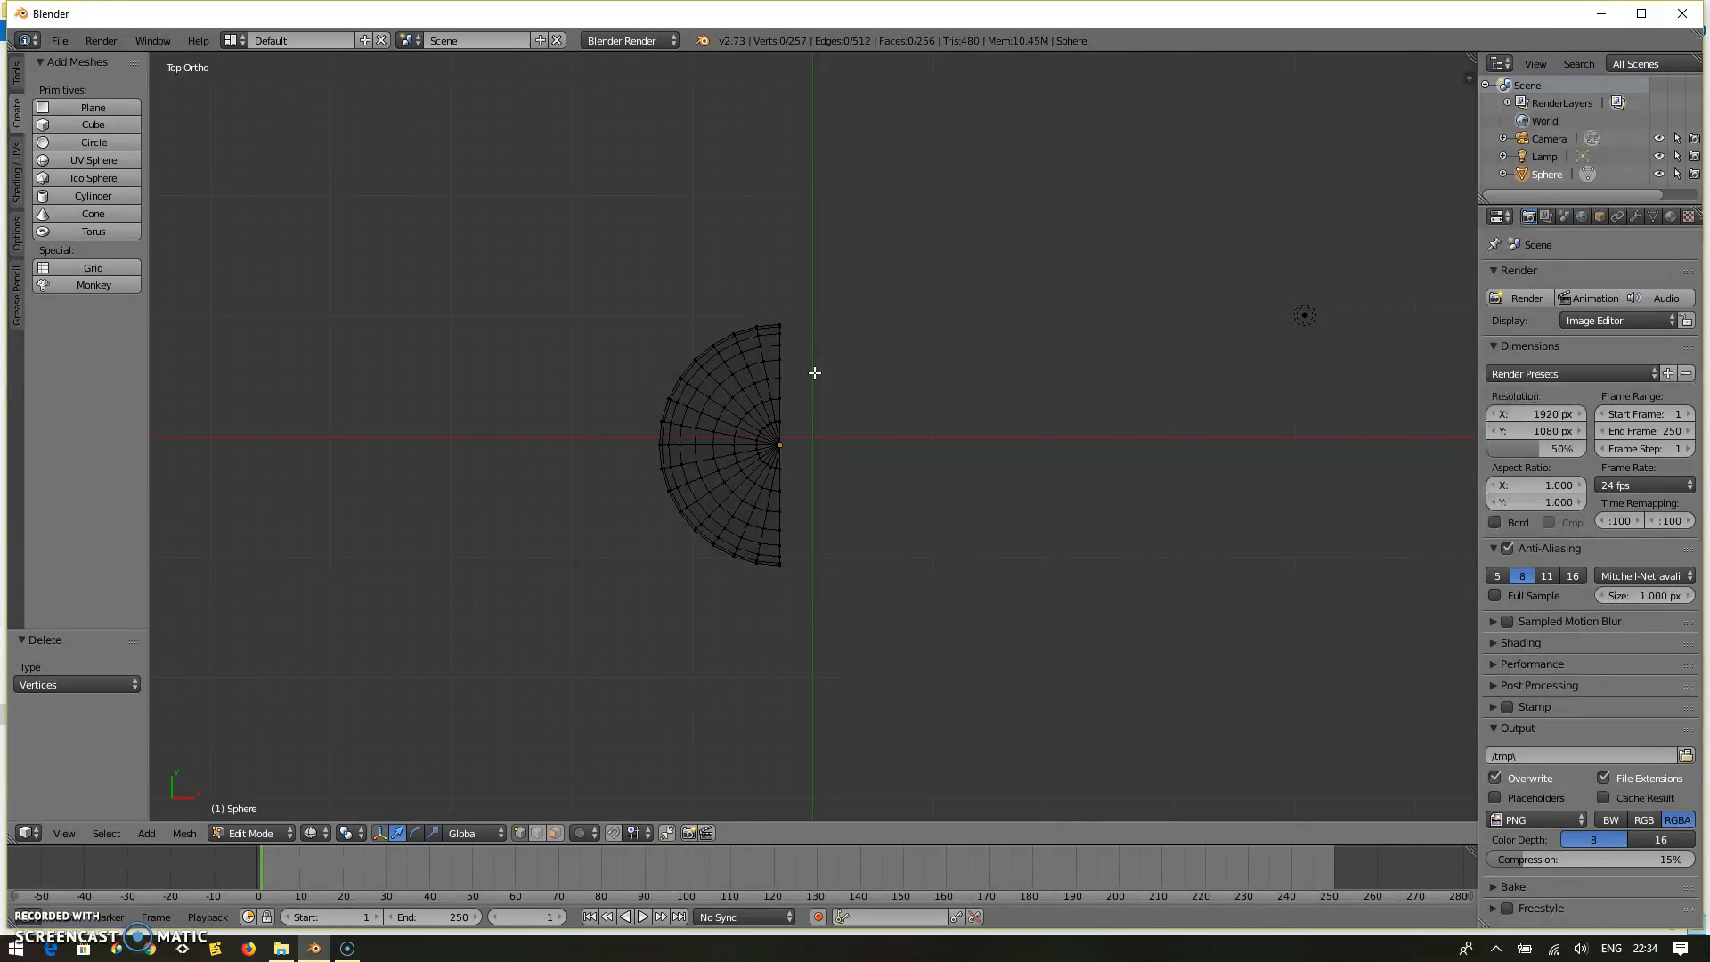
pyautogui.press('KP_1')
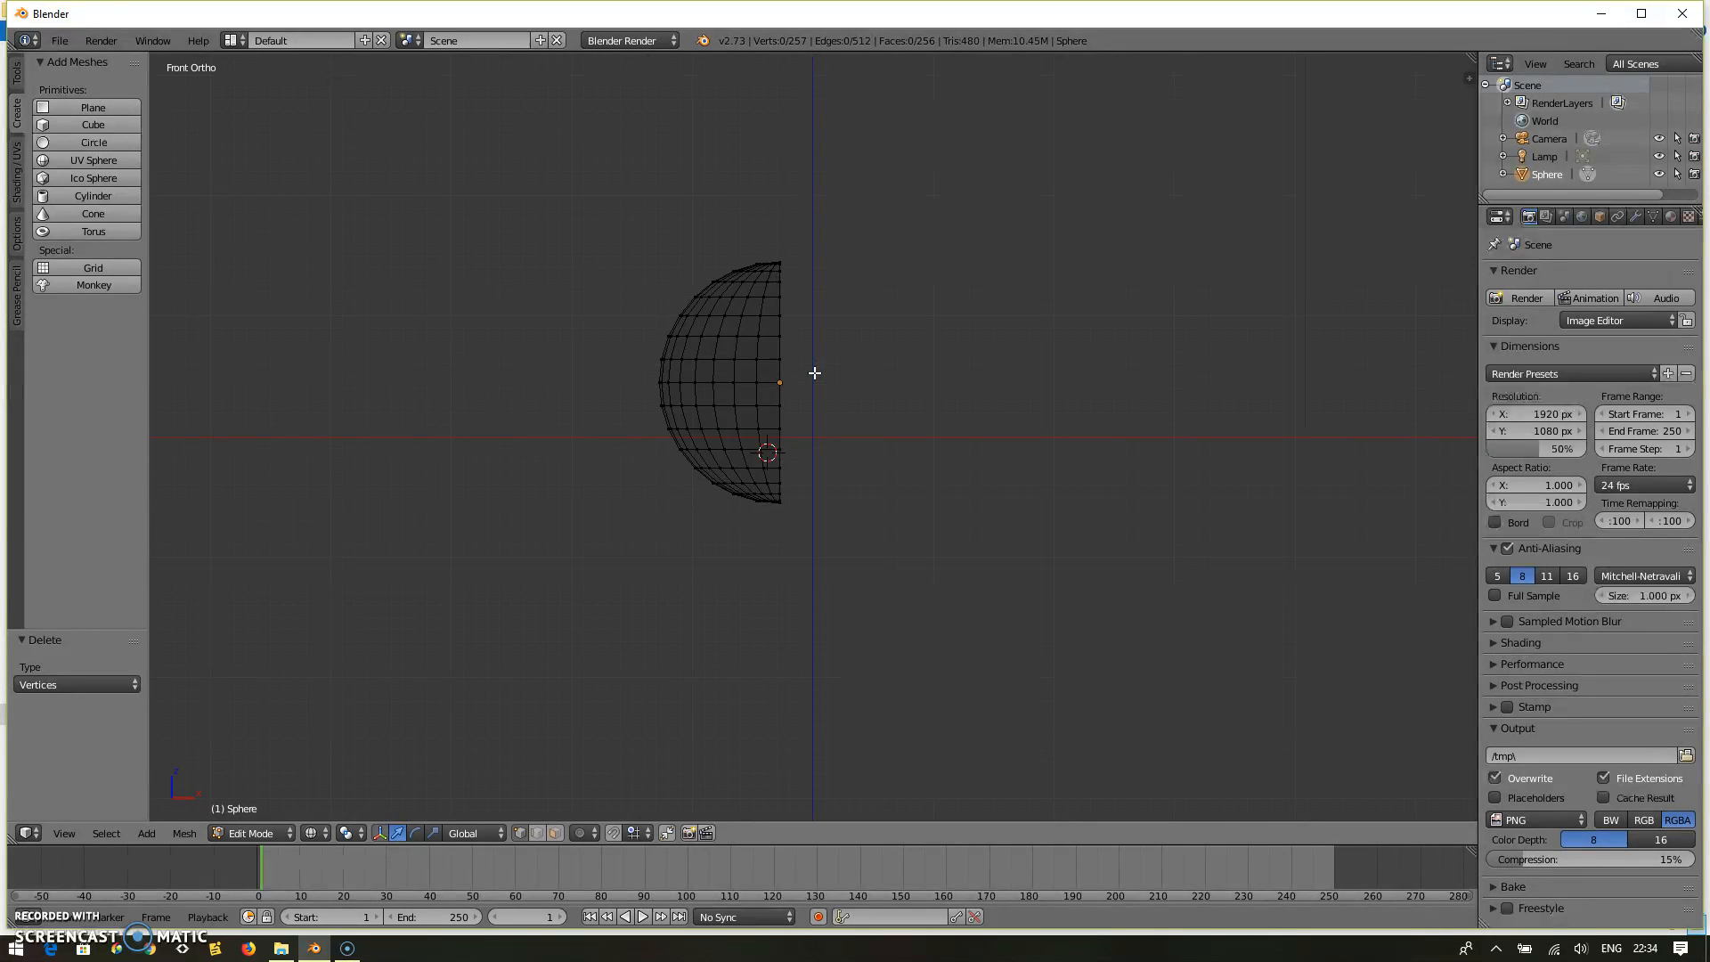
# Duplicate all vertices of the half sphere in the front view and rotate the copy by 180°.
pyautogui.press('b')
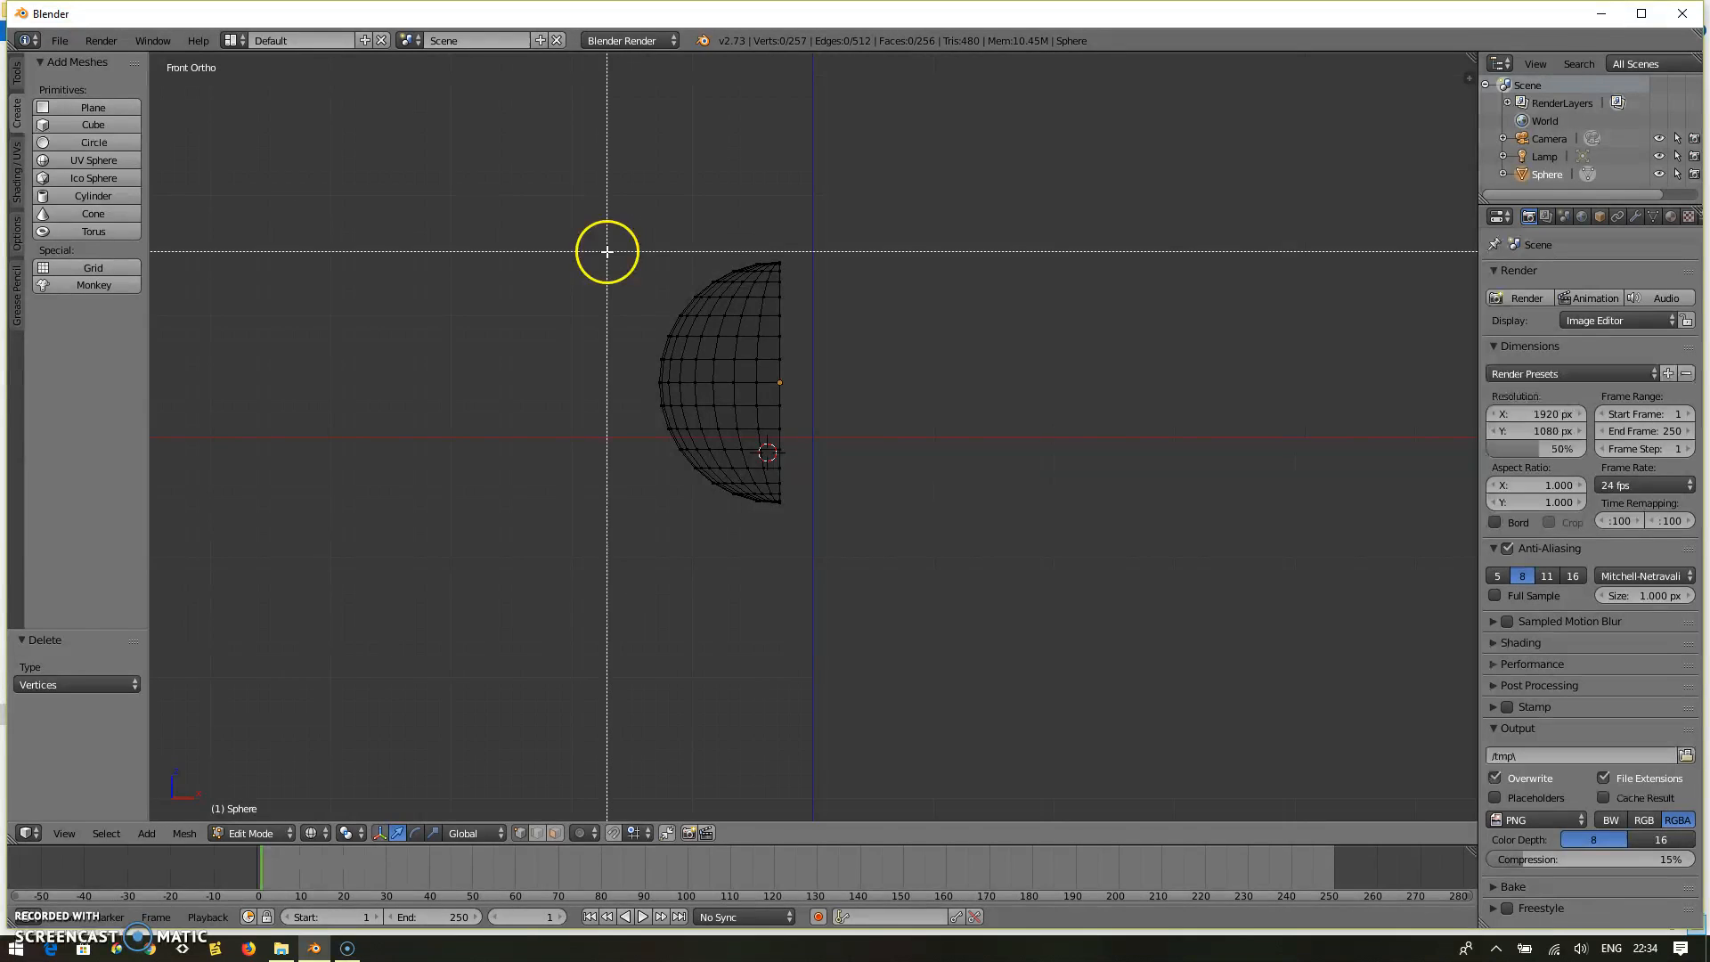
pyautogui.moveTo(637, 238); pyautogui.dragTo(815, 547)
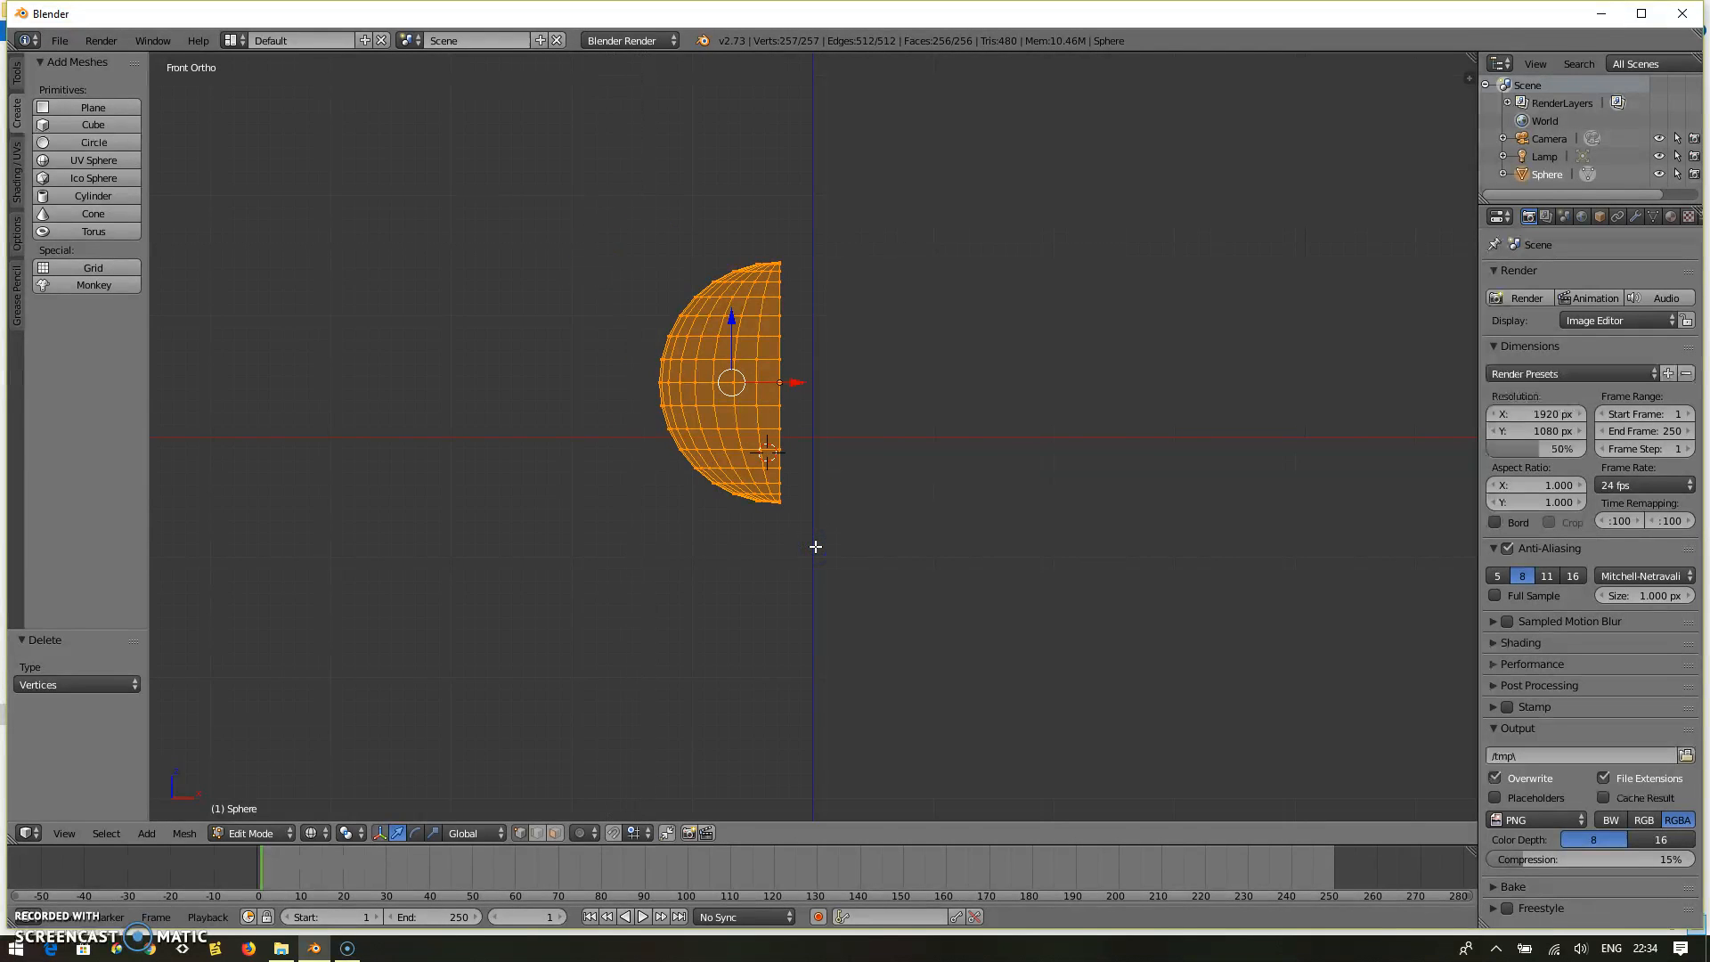
pyautogui.hotkey('shift', 'd')
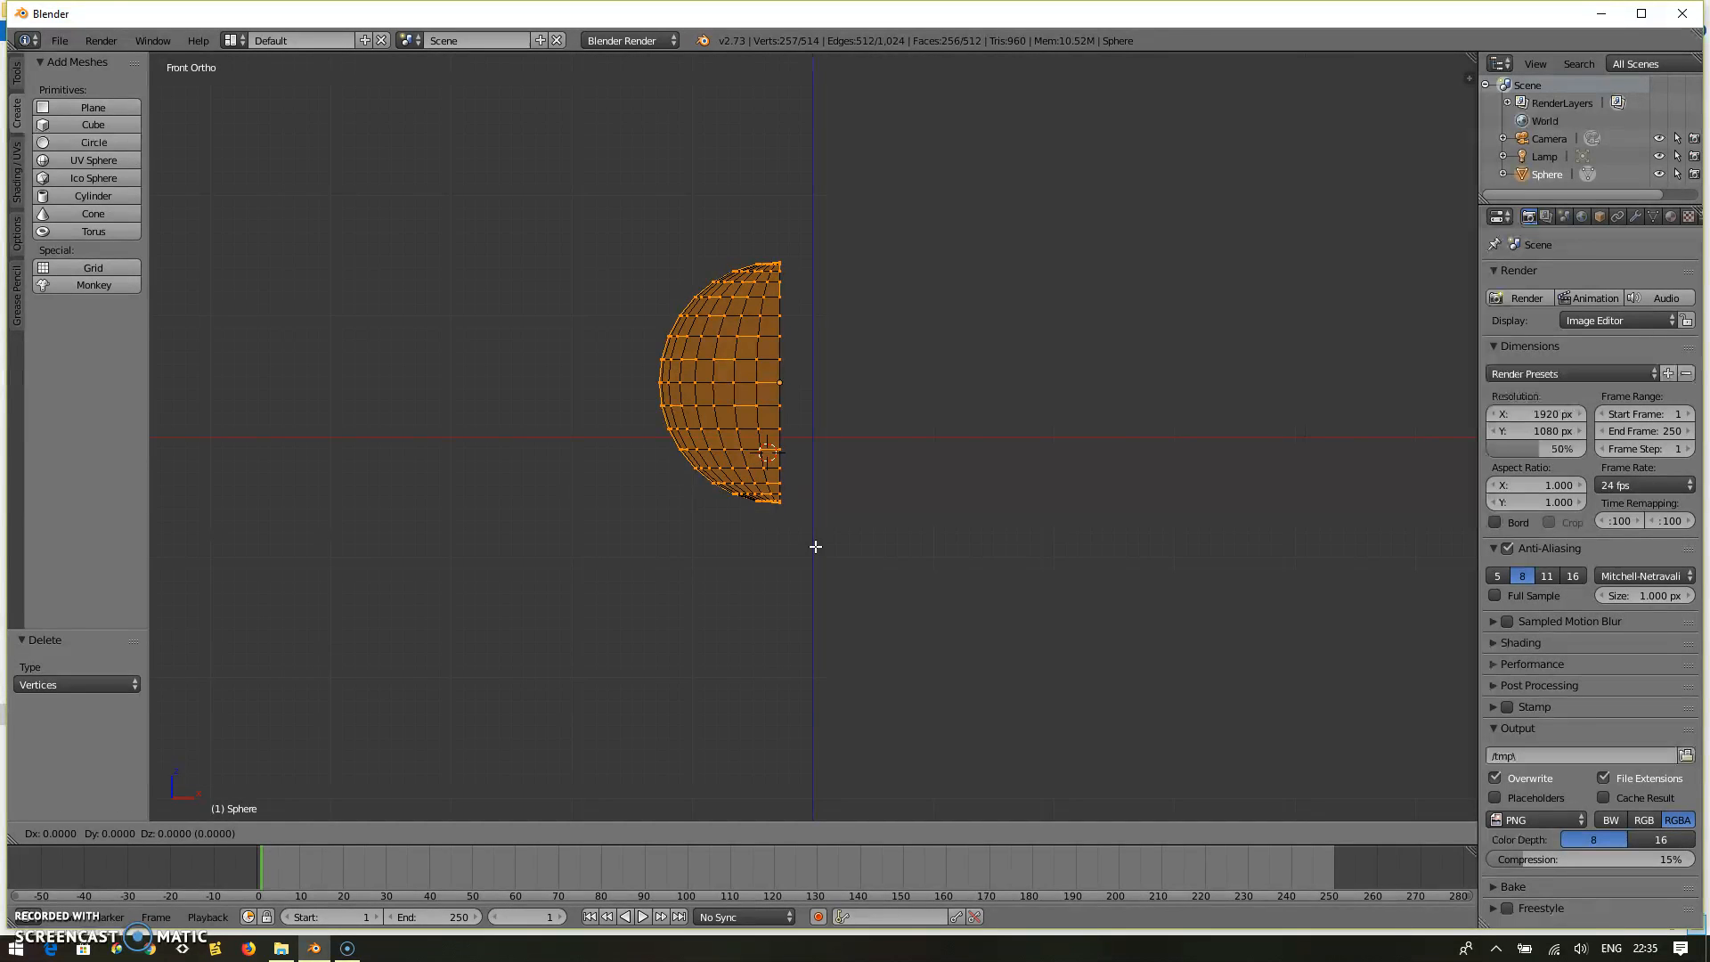
pyautogui.press('r')
pyautogui.write('180')
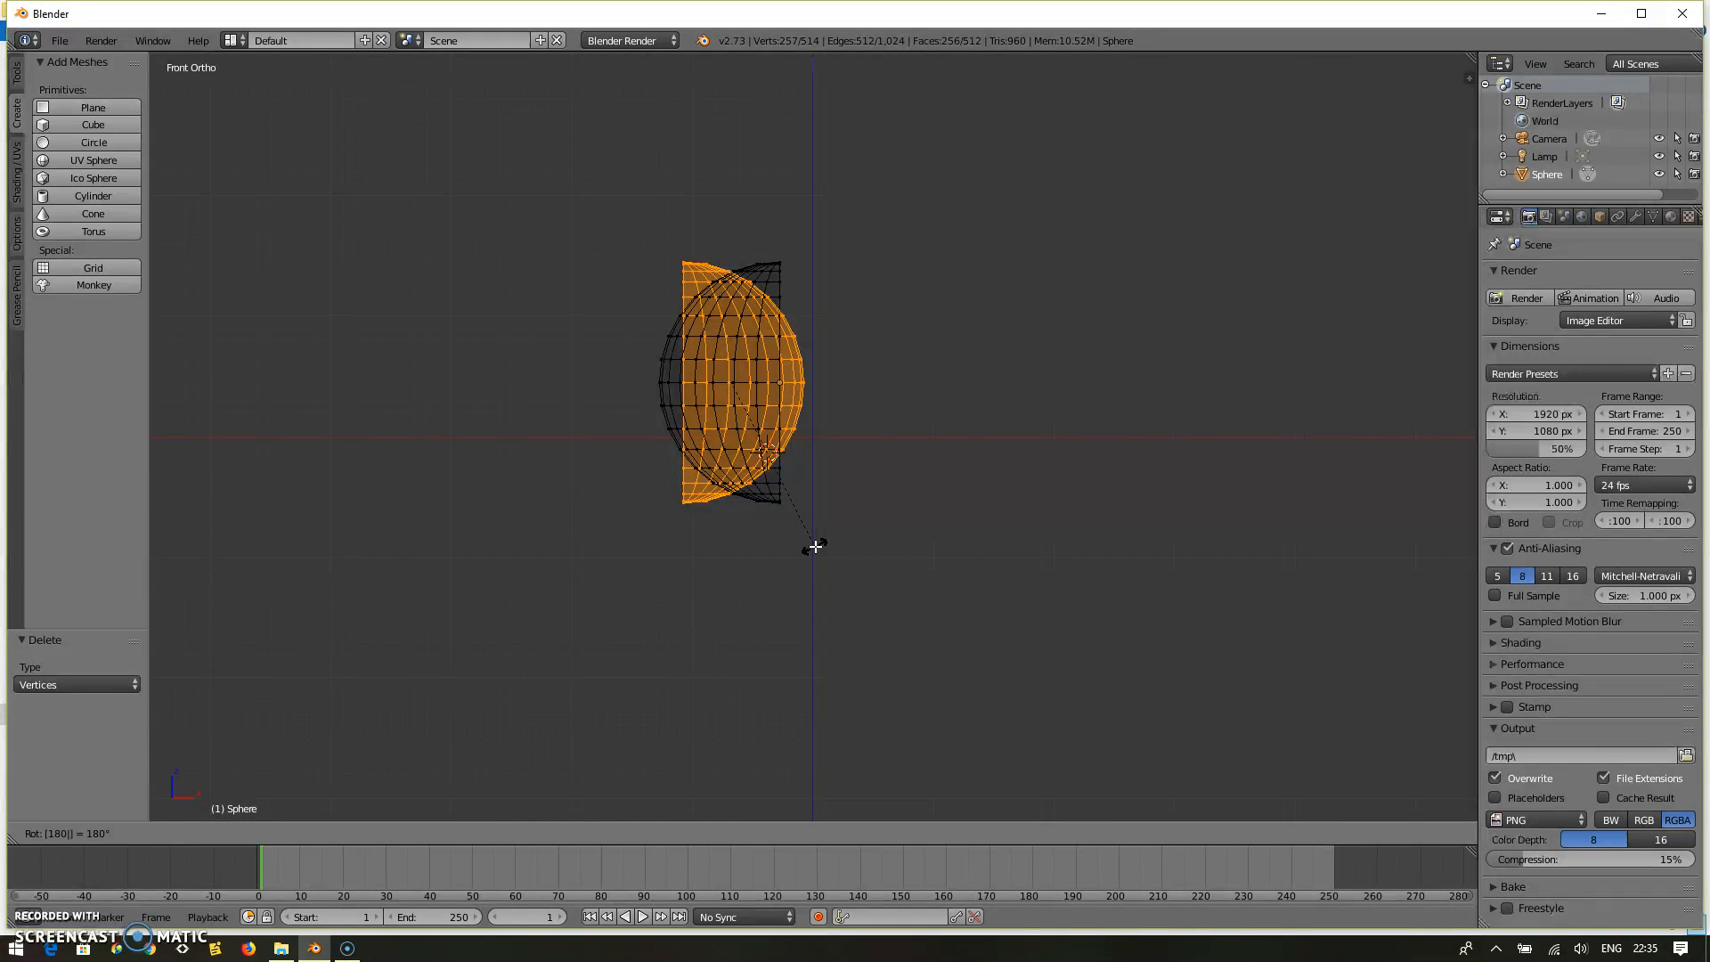
pyautogui.press('Return')
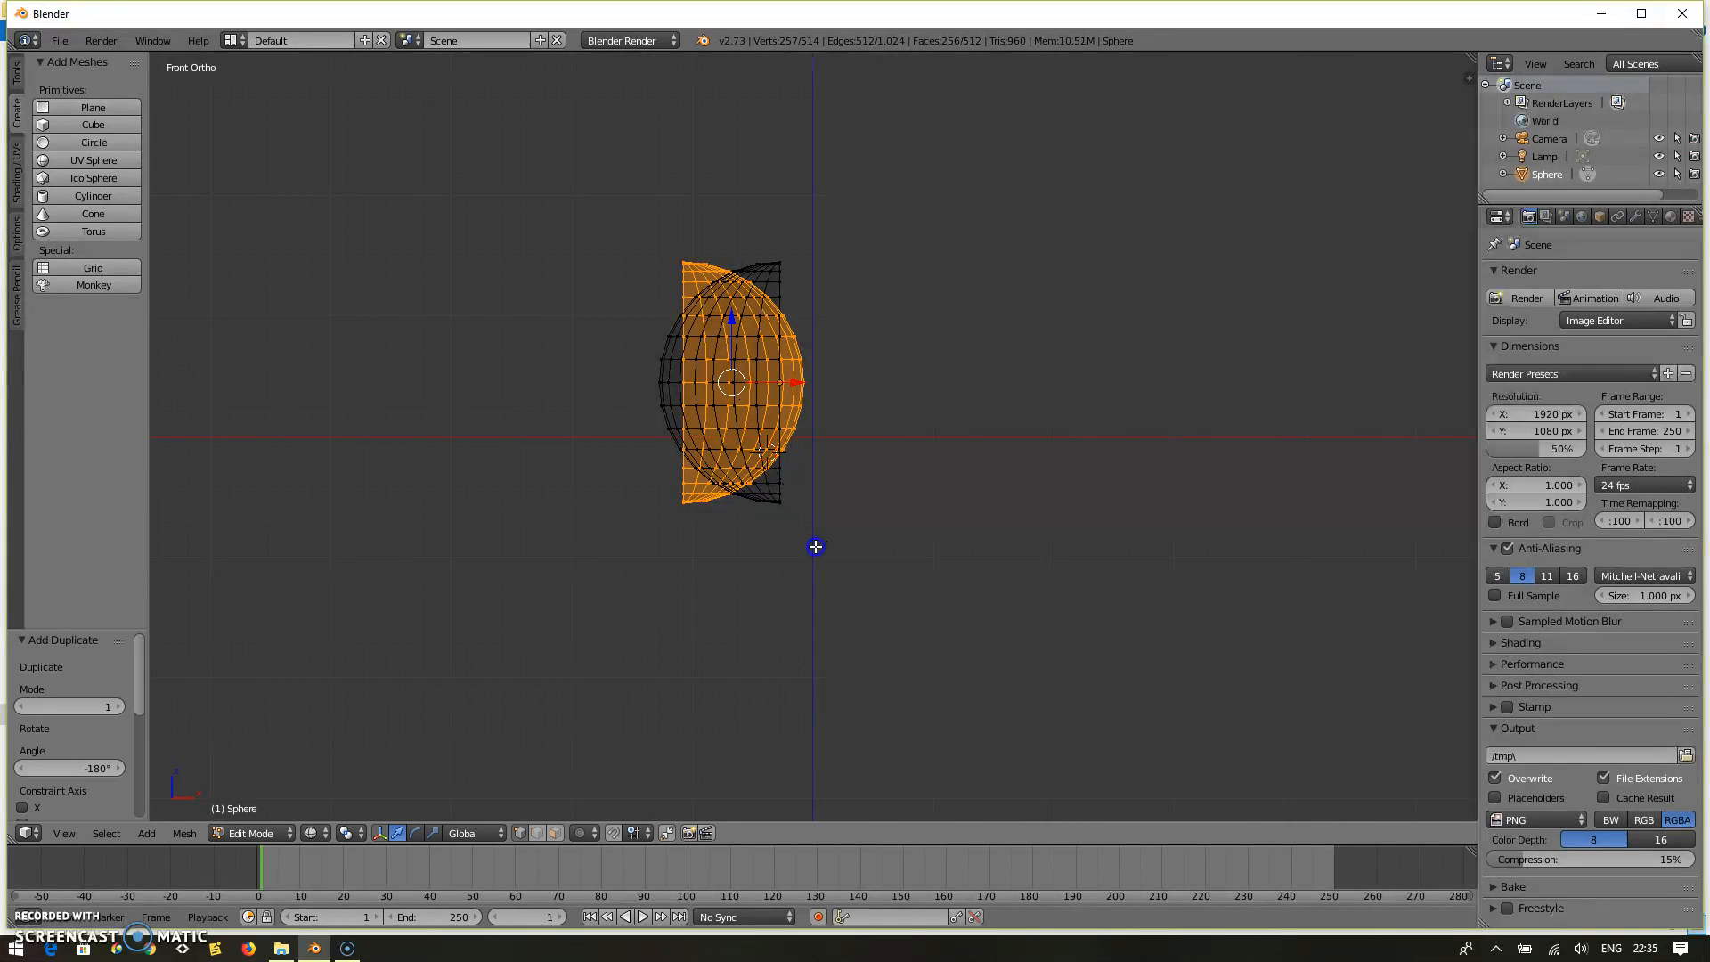
# Move the rotated copy about 0.812 along X against the original half's flat side, and delete the copy's vertices.
pyautogui.press('g')
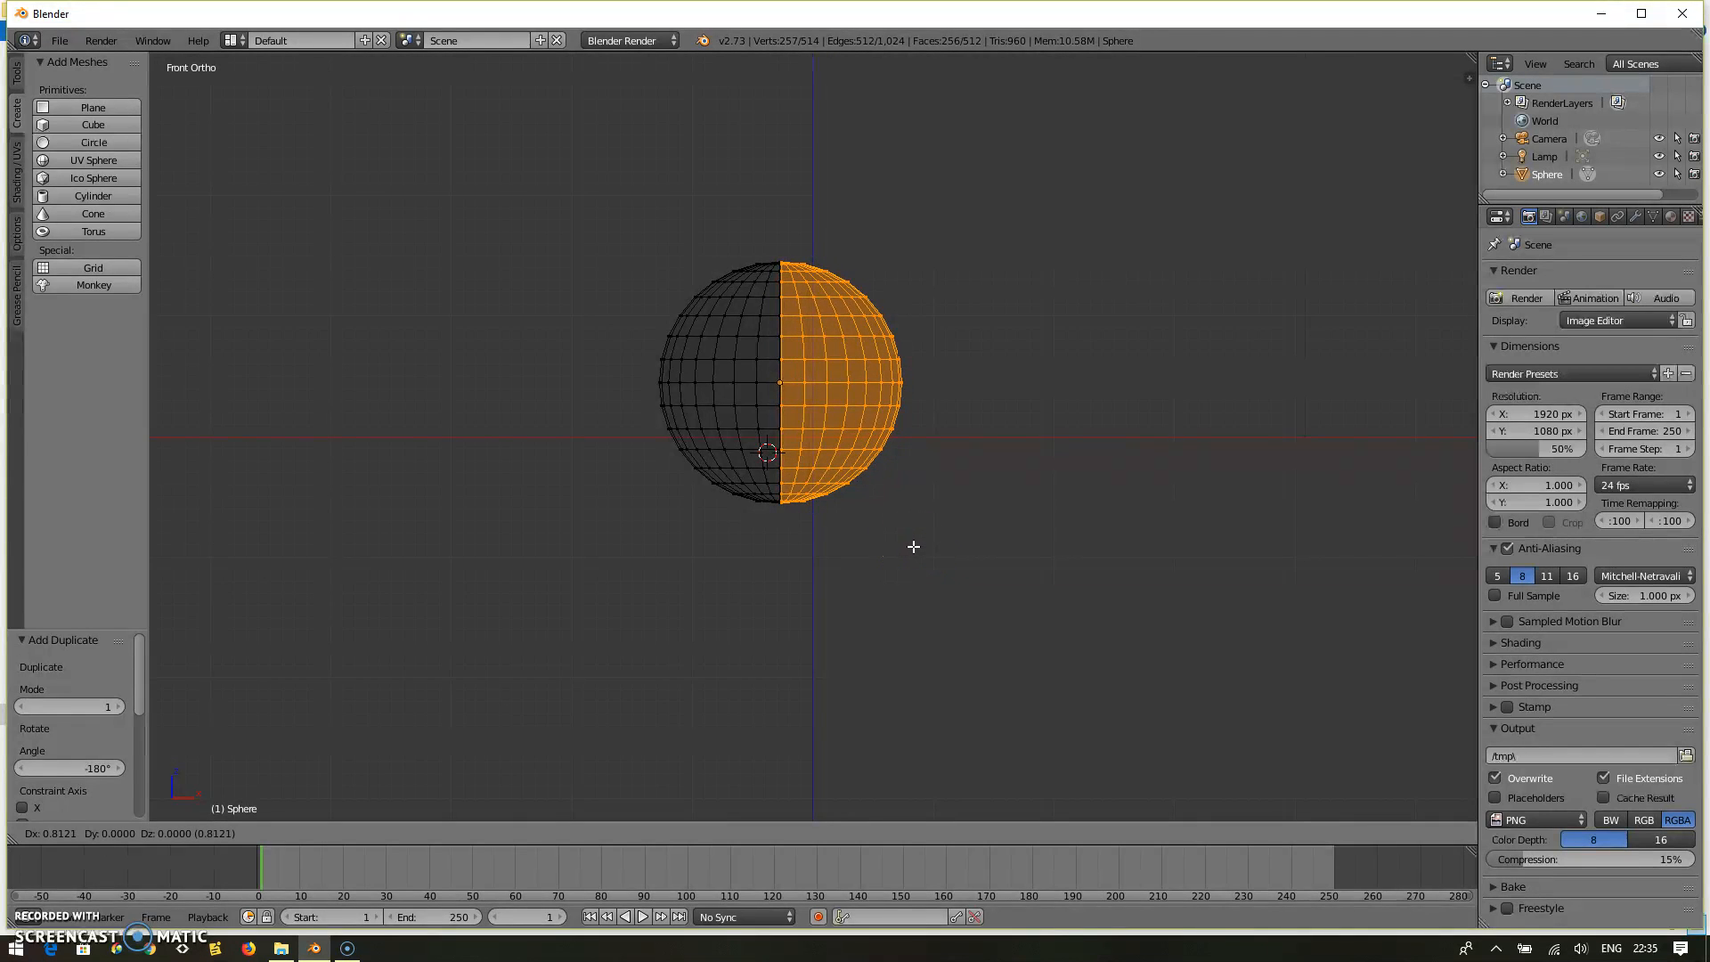
pyautogui.click(913, 546)
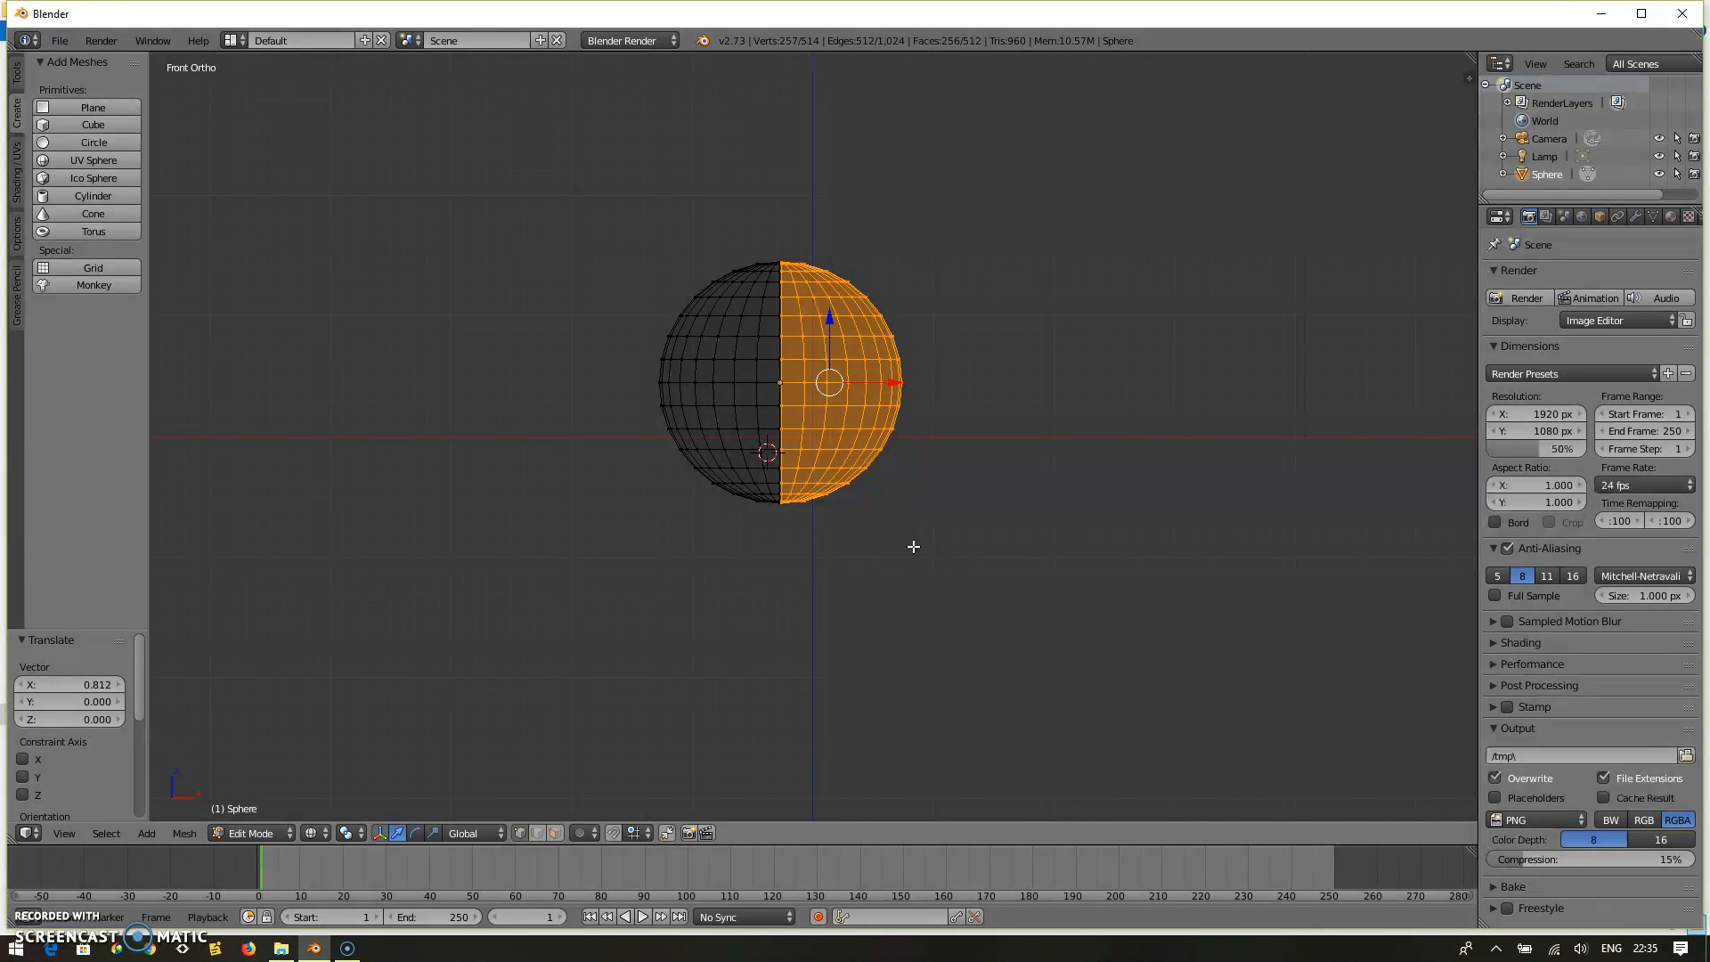
pyautogui.press('x')
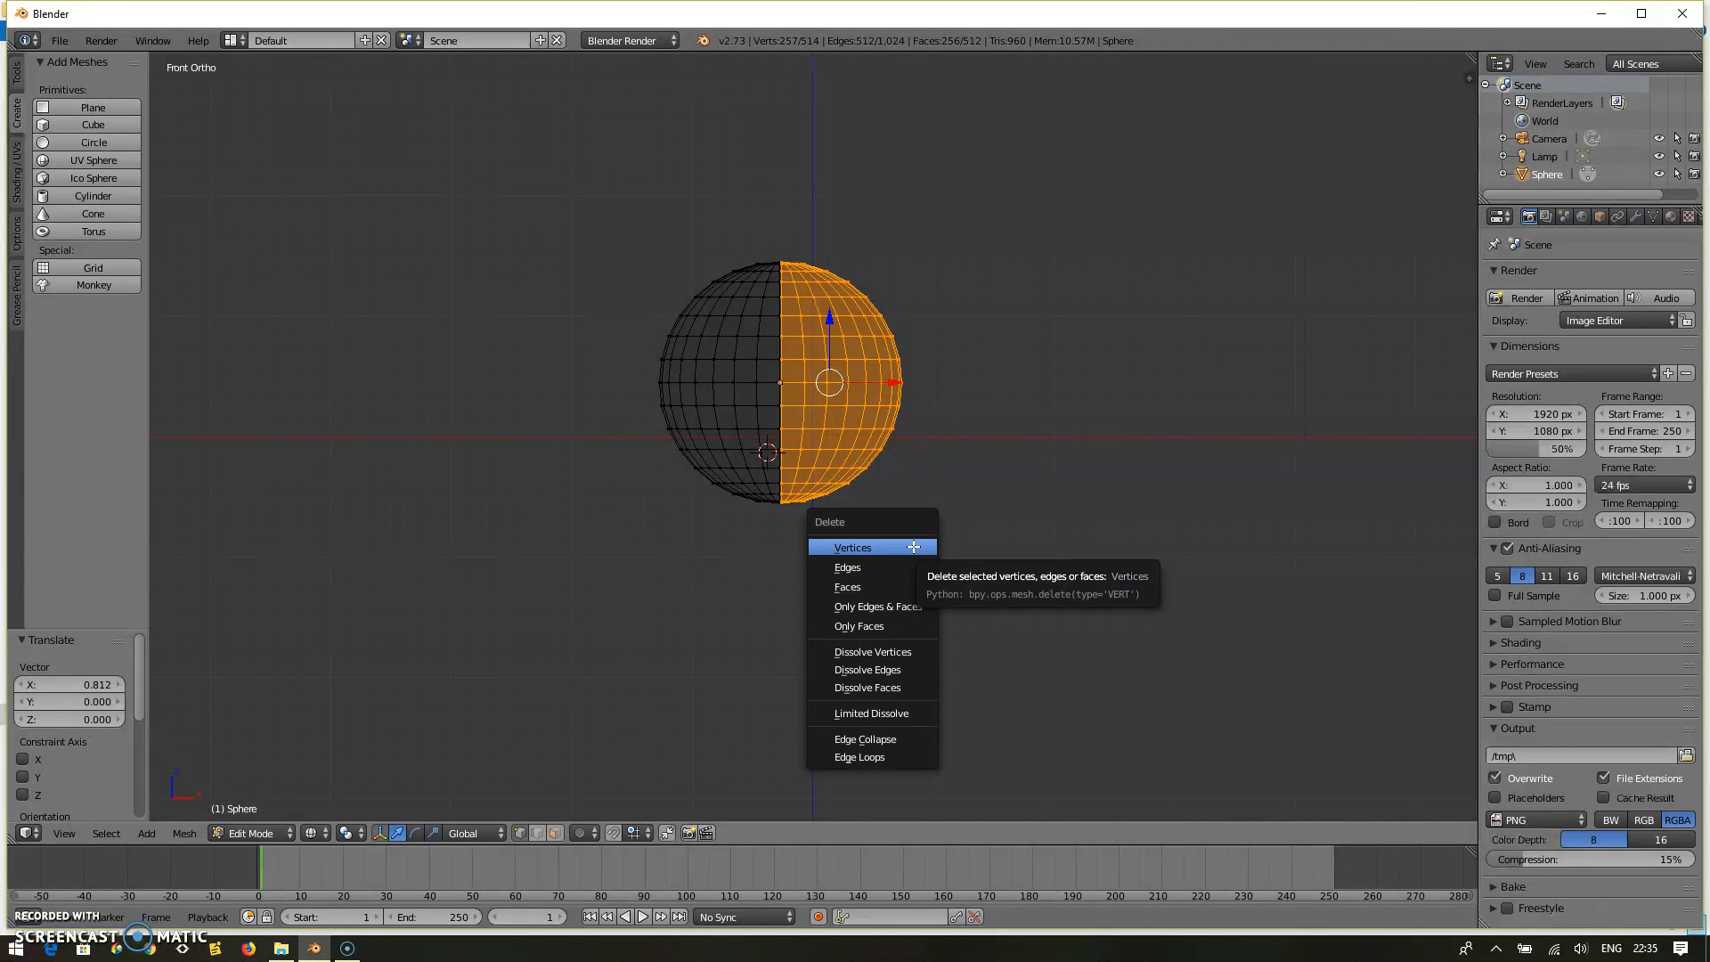
pyautogui.click(913, 546)
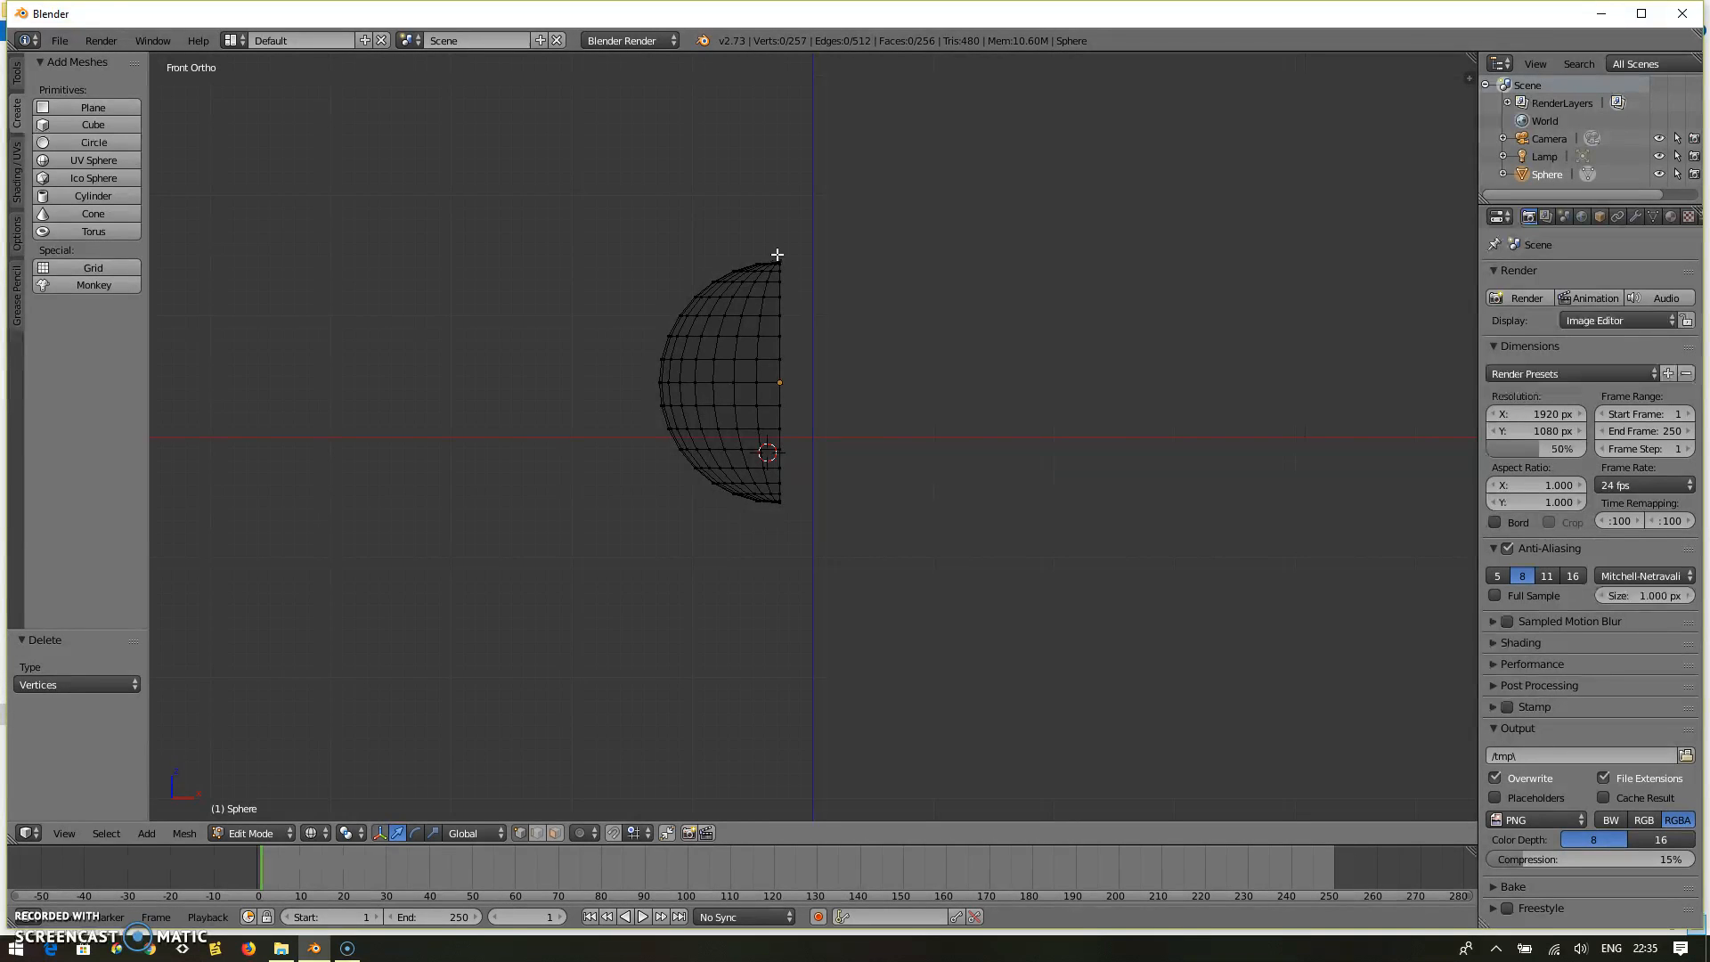
# Zoom in and out on the half sphere in the front view until its open edge is shown large.
pyautogui.press('b')
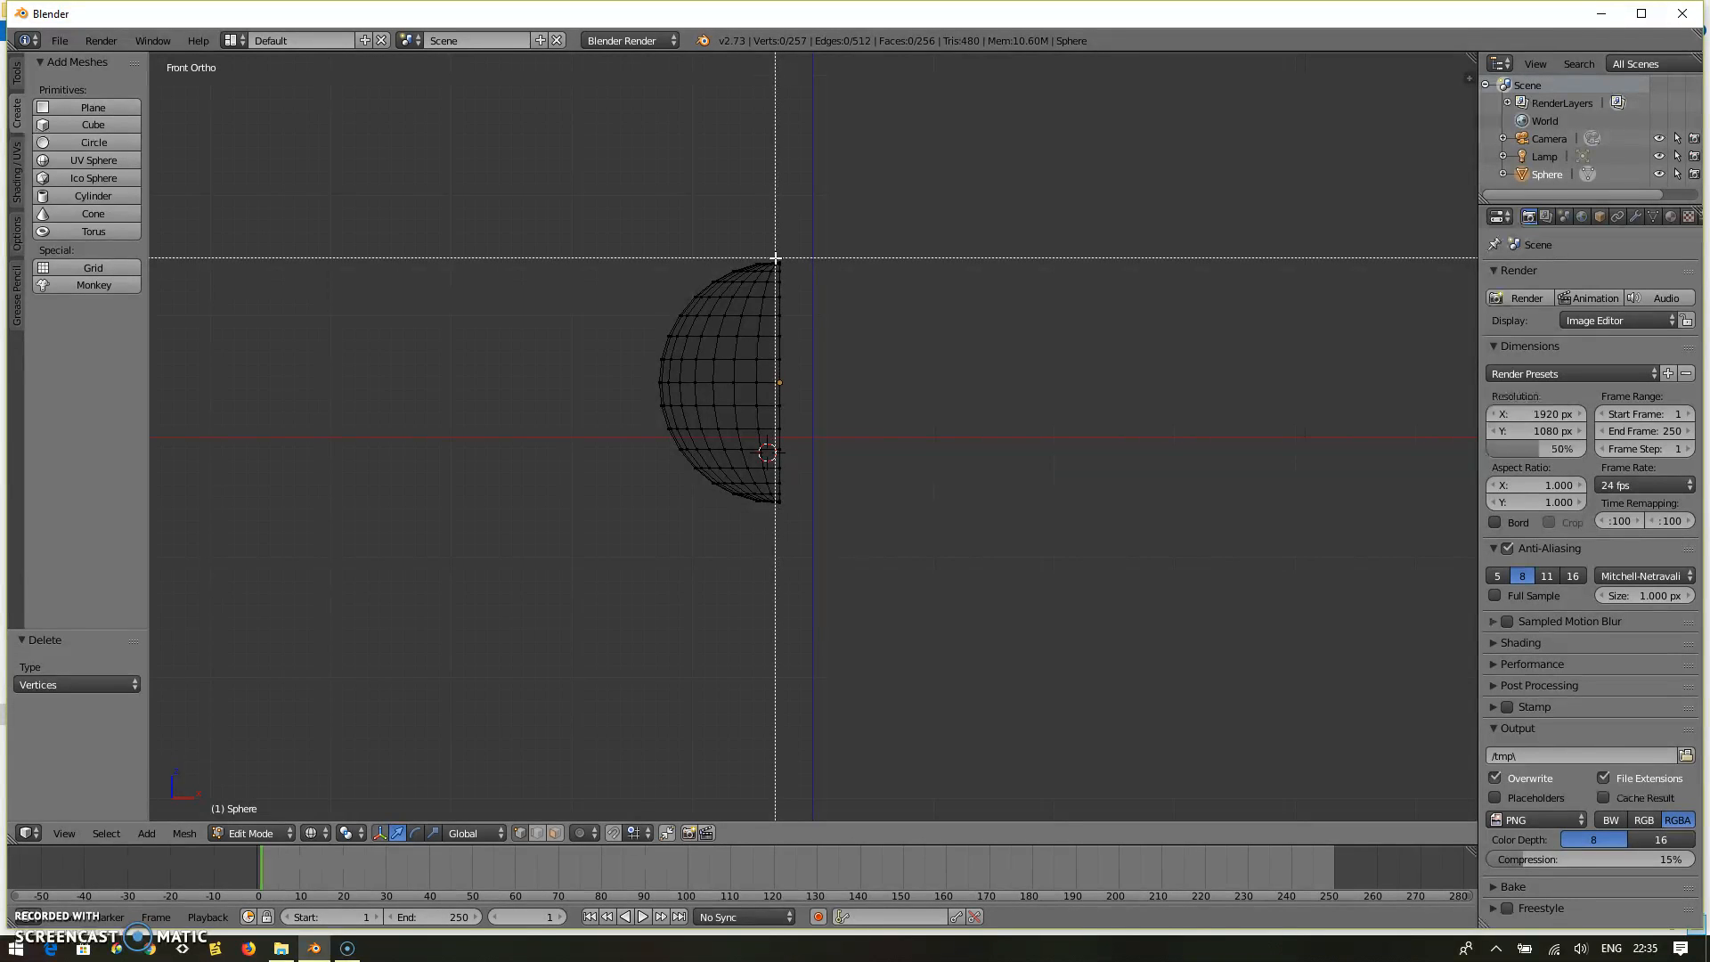
pyautogui.press('Escape')
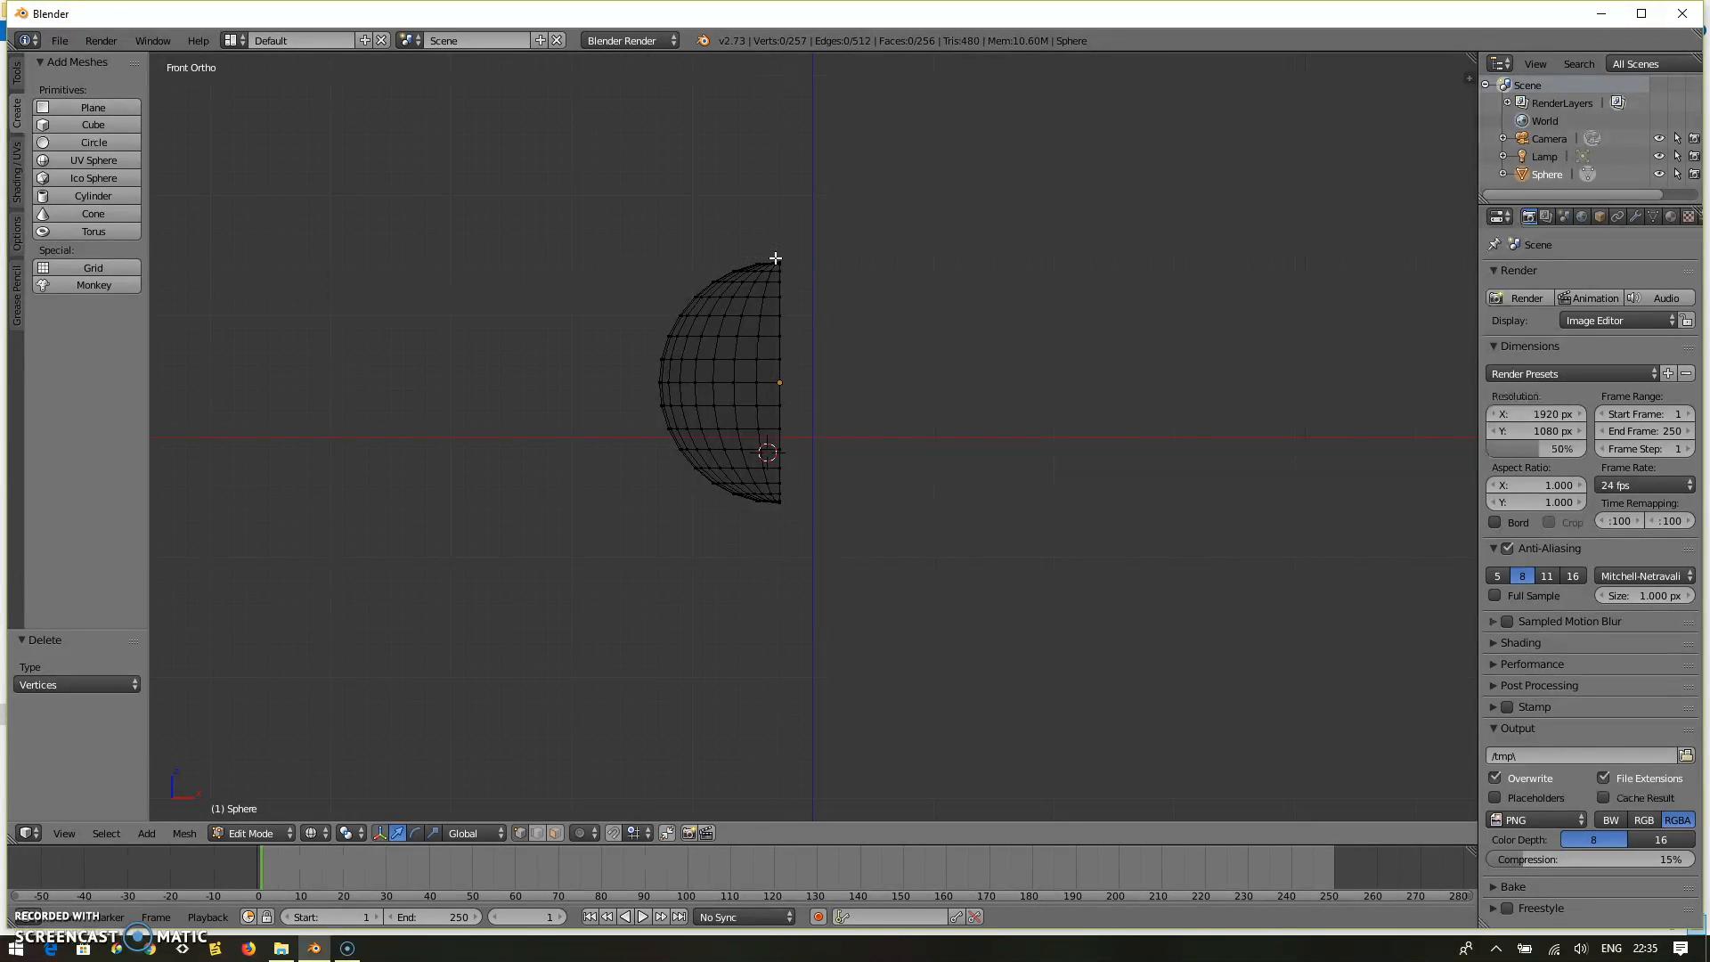
pyautogui.scroll(6, 776, 258)
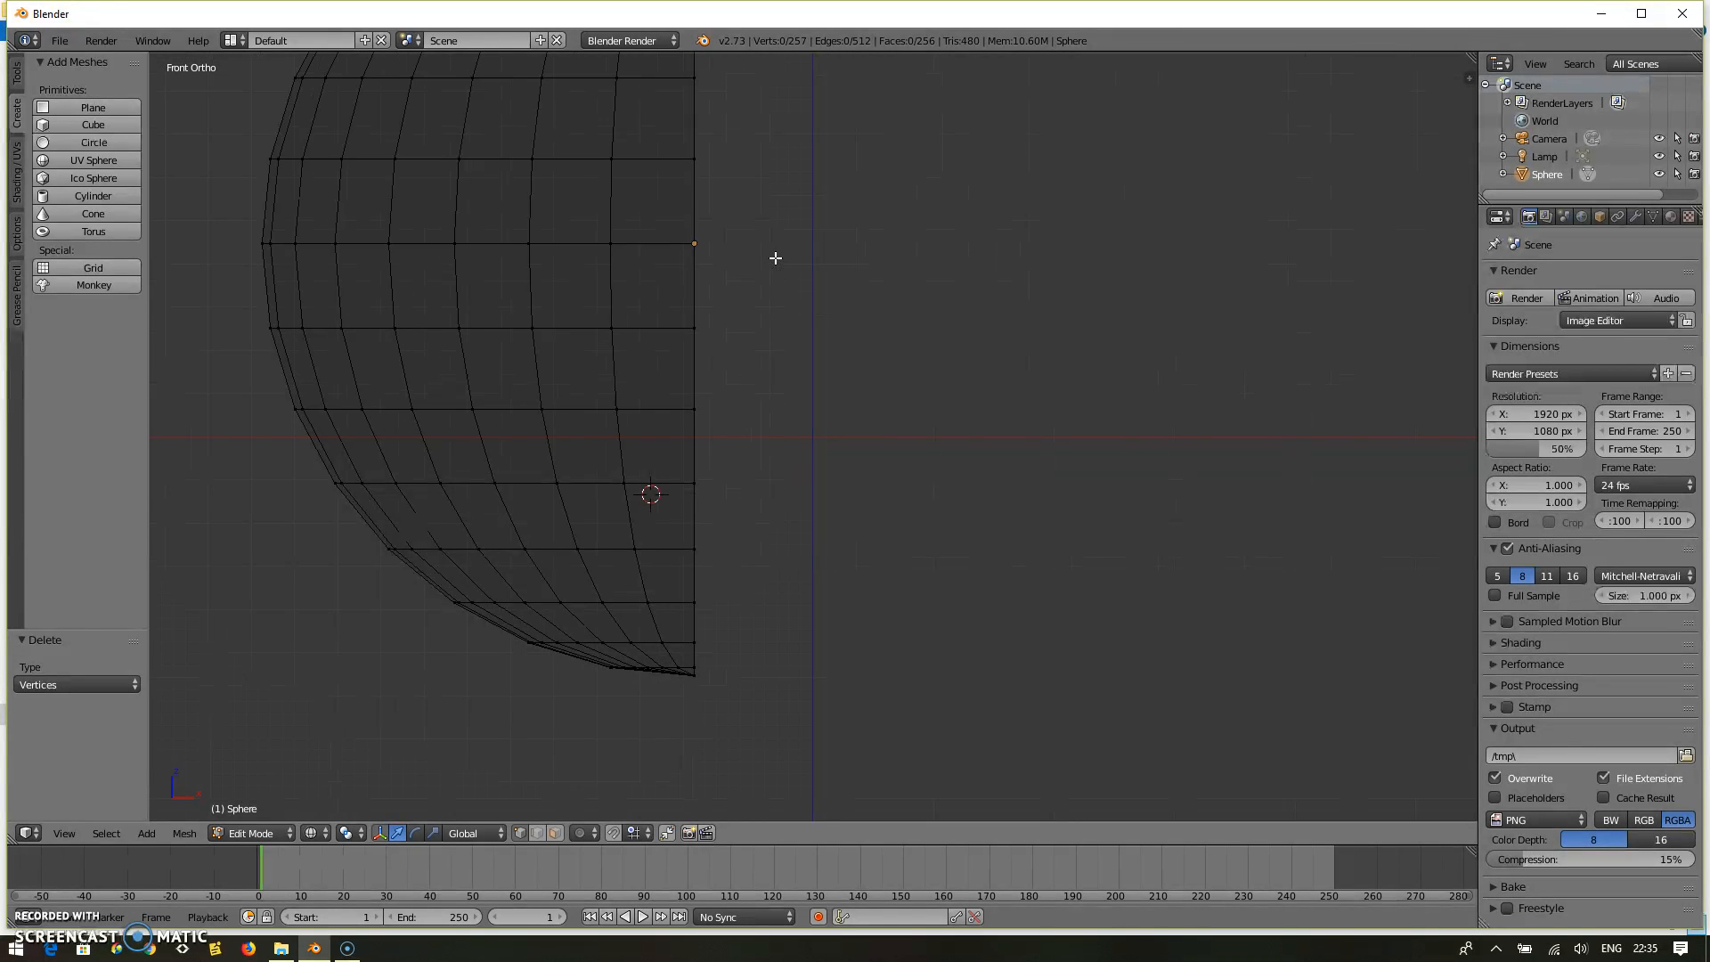
pyautogui.scroll(-12, 776, 258)
pyautogui.scroll(7, 776, 259)
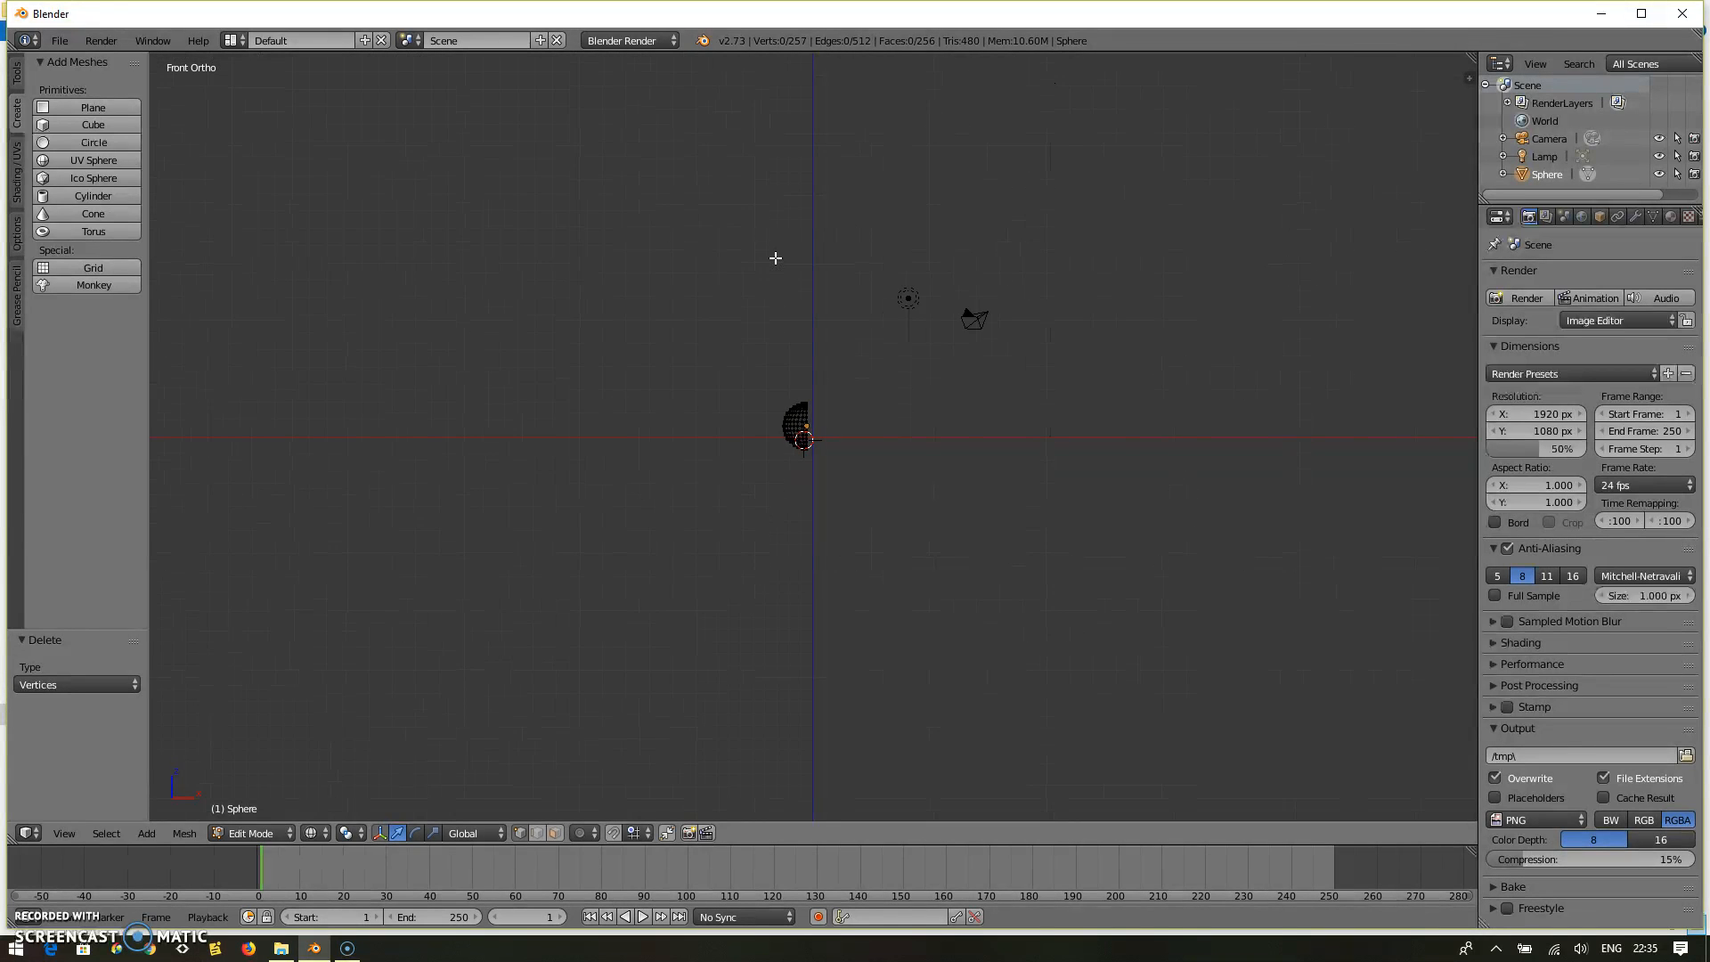
pyautogui.scroll(6, 776, 258)
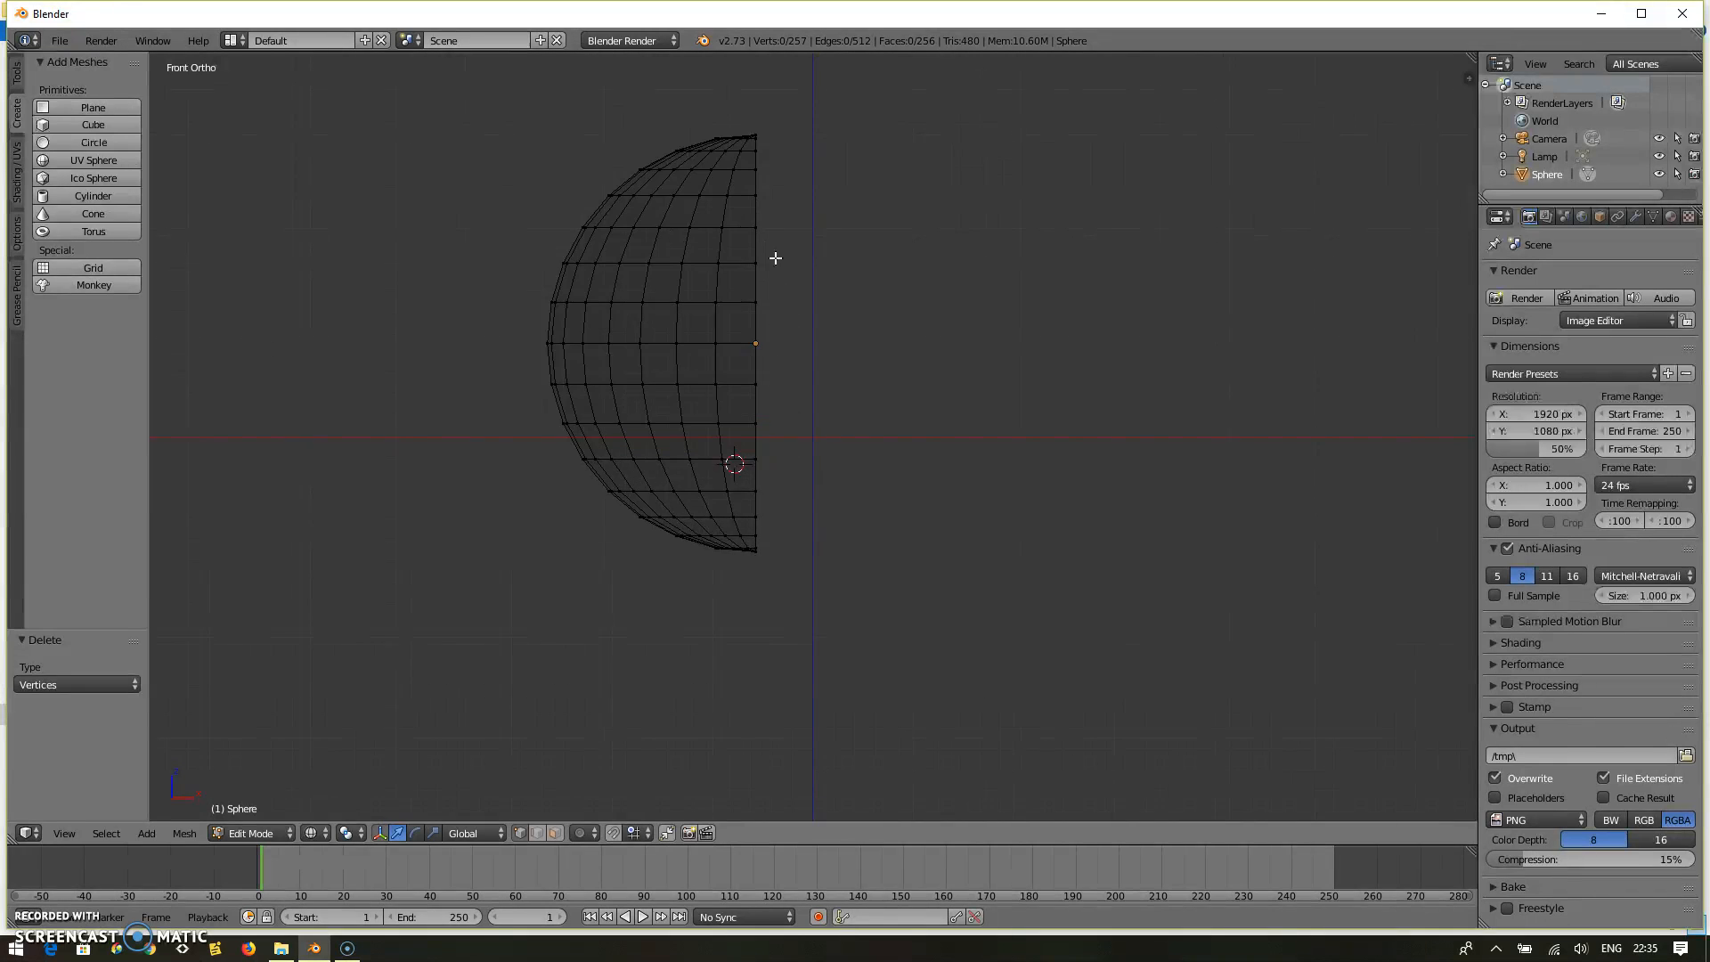
pyautogui.scroll(-1, 776, 258)
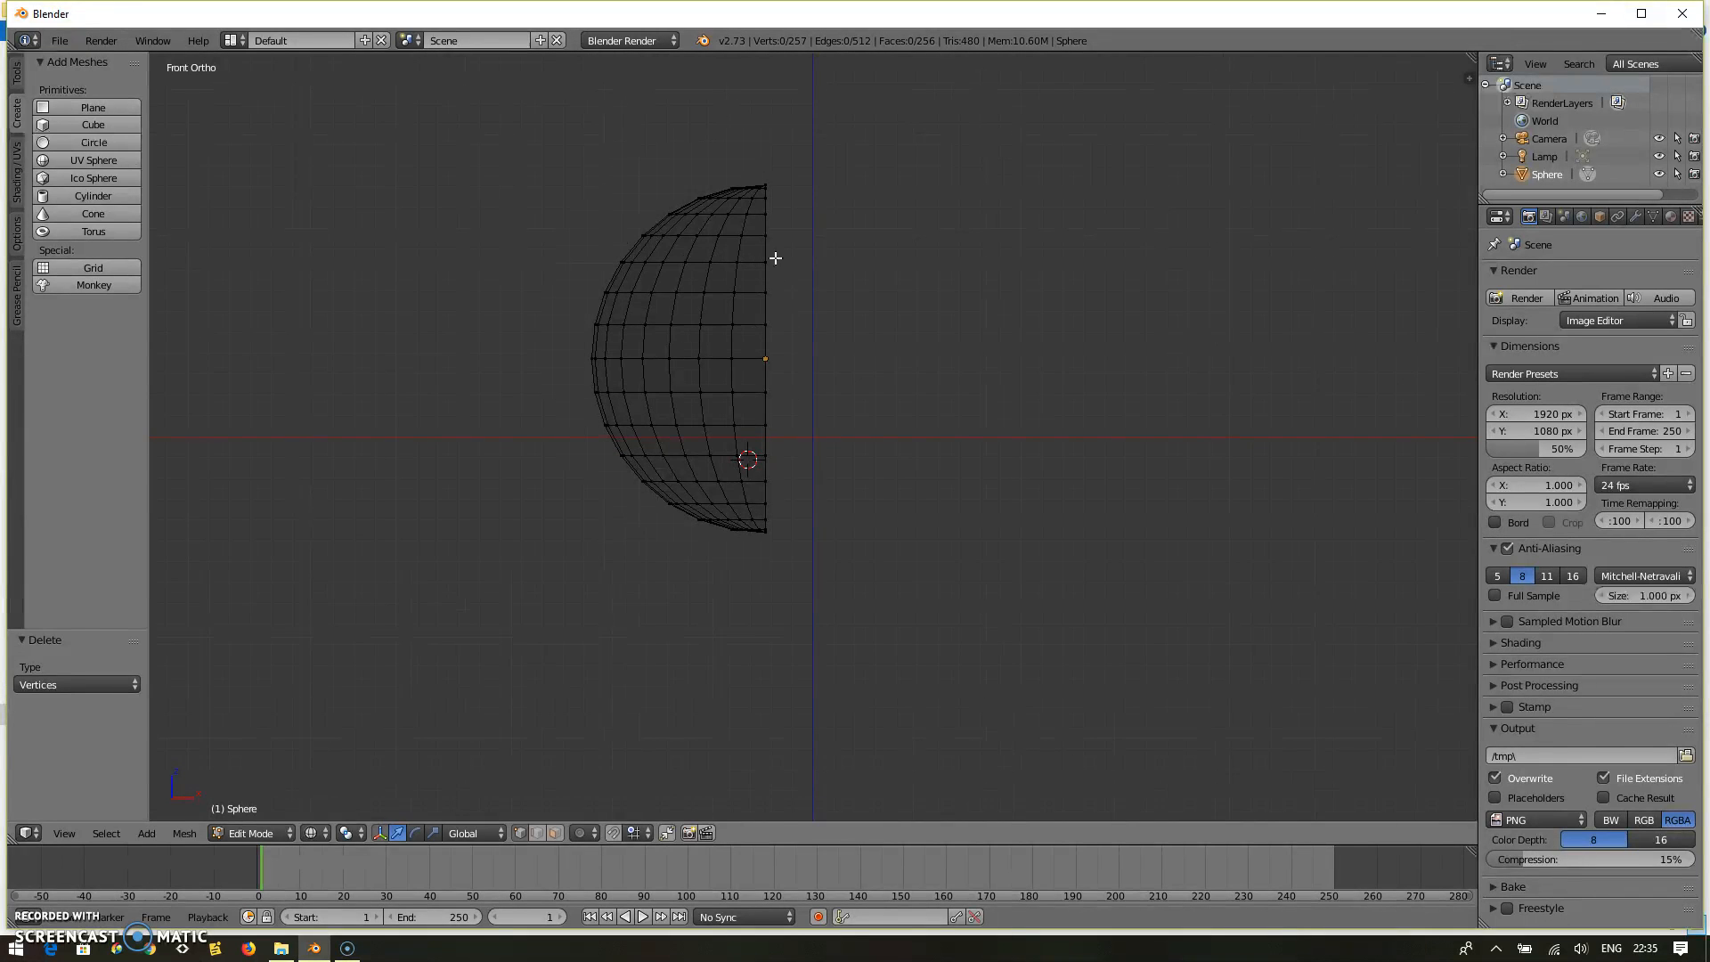
pyautogui.scroll(4, 776, 259)
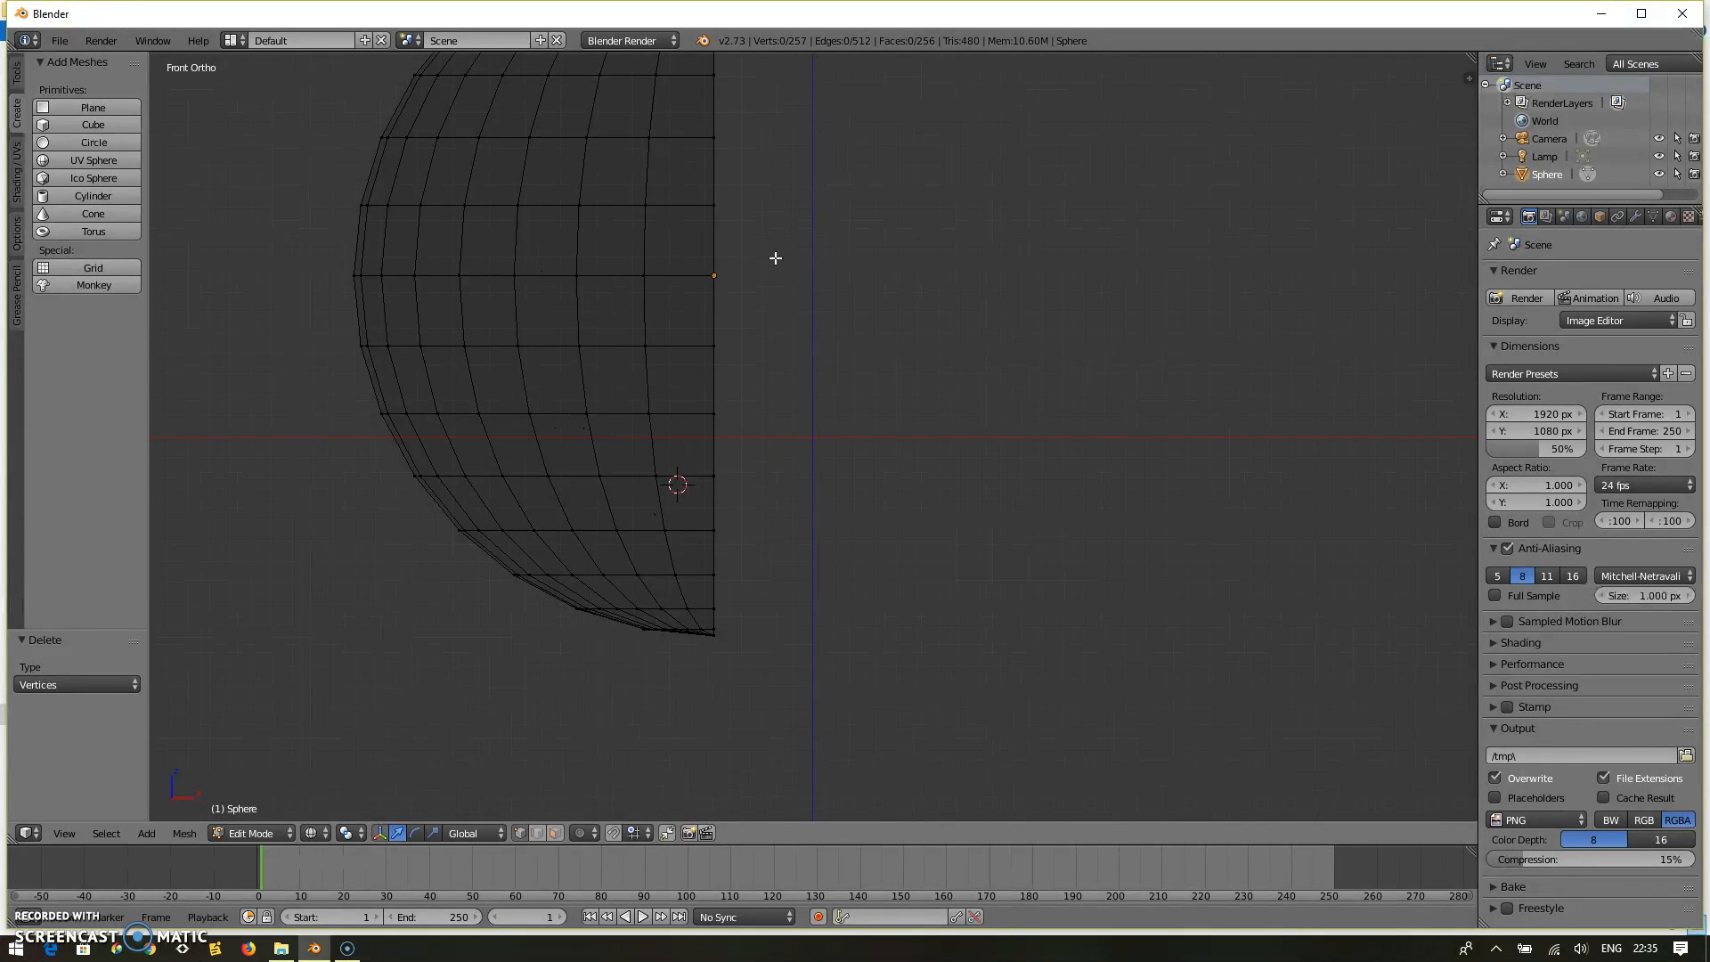
pyautogui.scroll(-2, 776, 258)
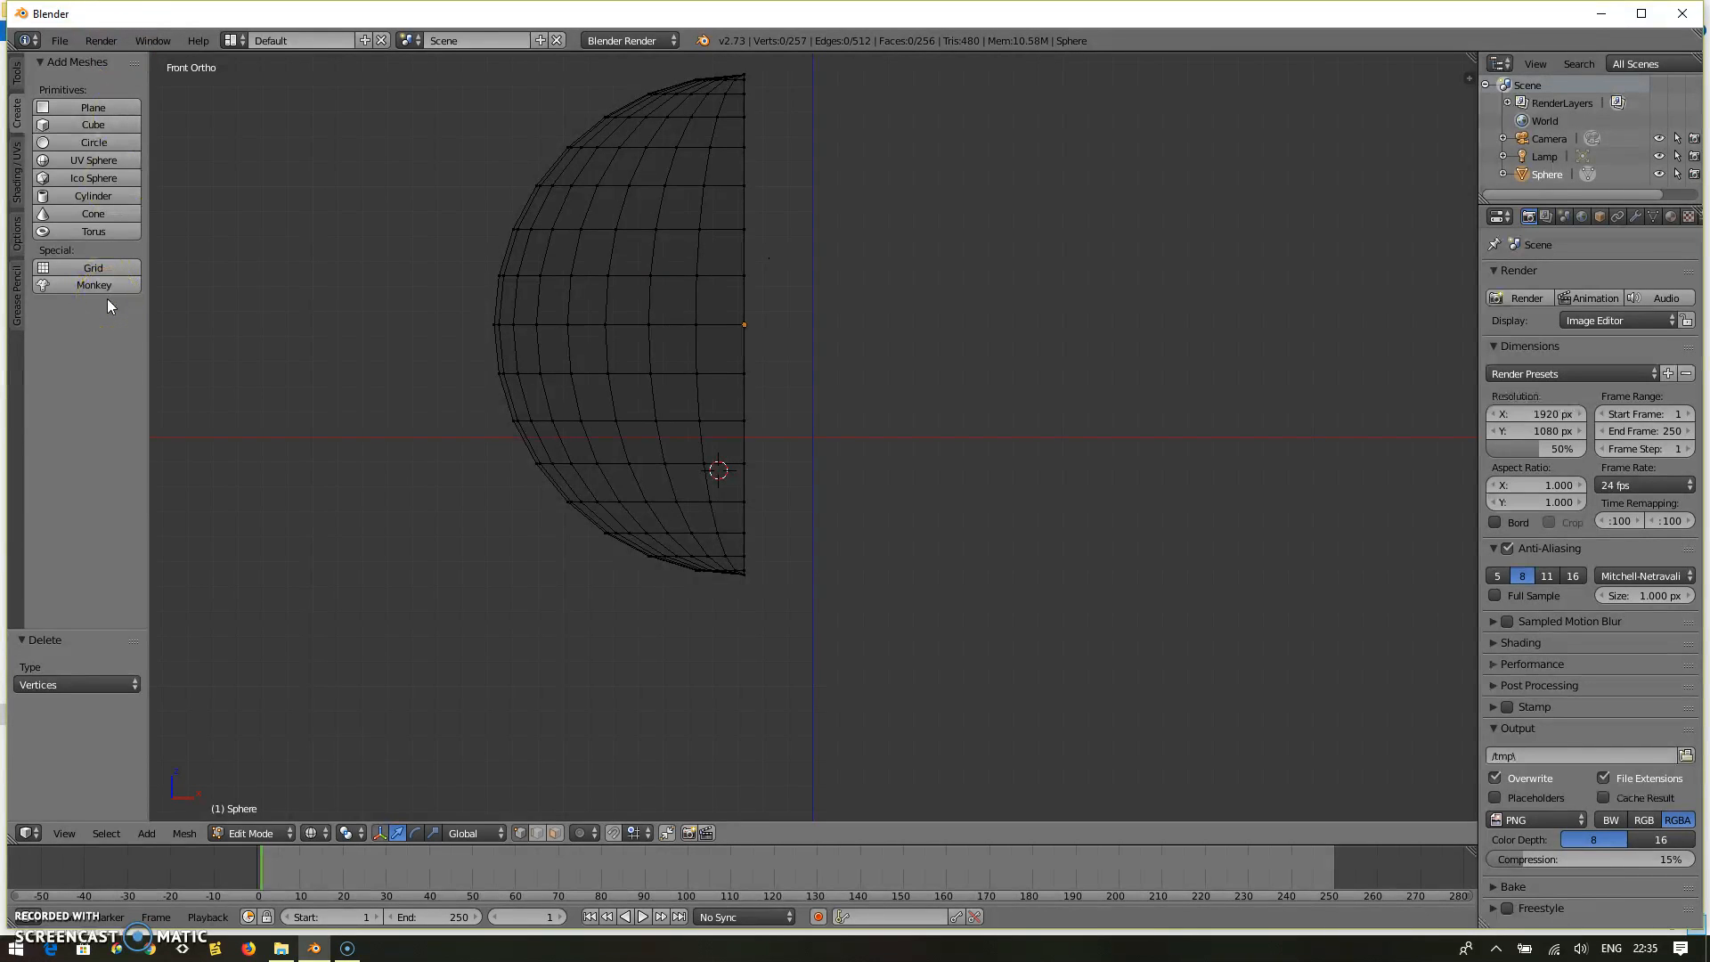
# Pan the enlarged front view vertically and sideways, ending with the whole open edge of the half sphere in view.
pyautogui.keyDown('shift'); pyautogui.scroll(5, 401, 425); pyautogui.keyUp('shift')
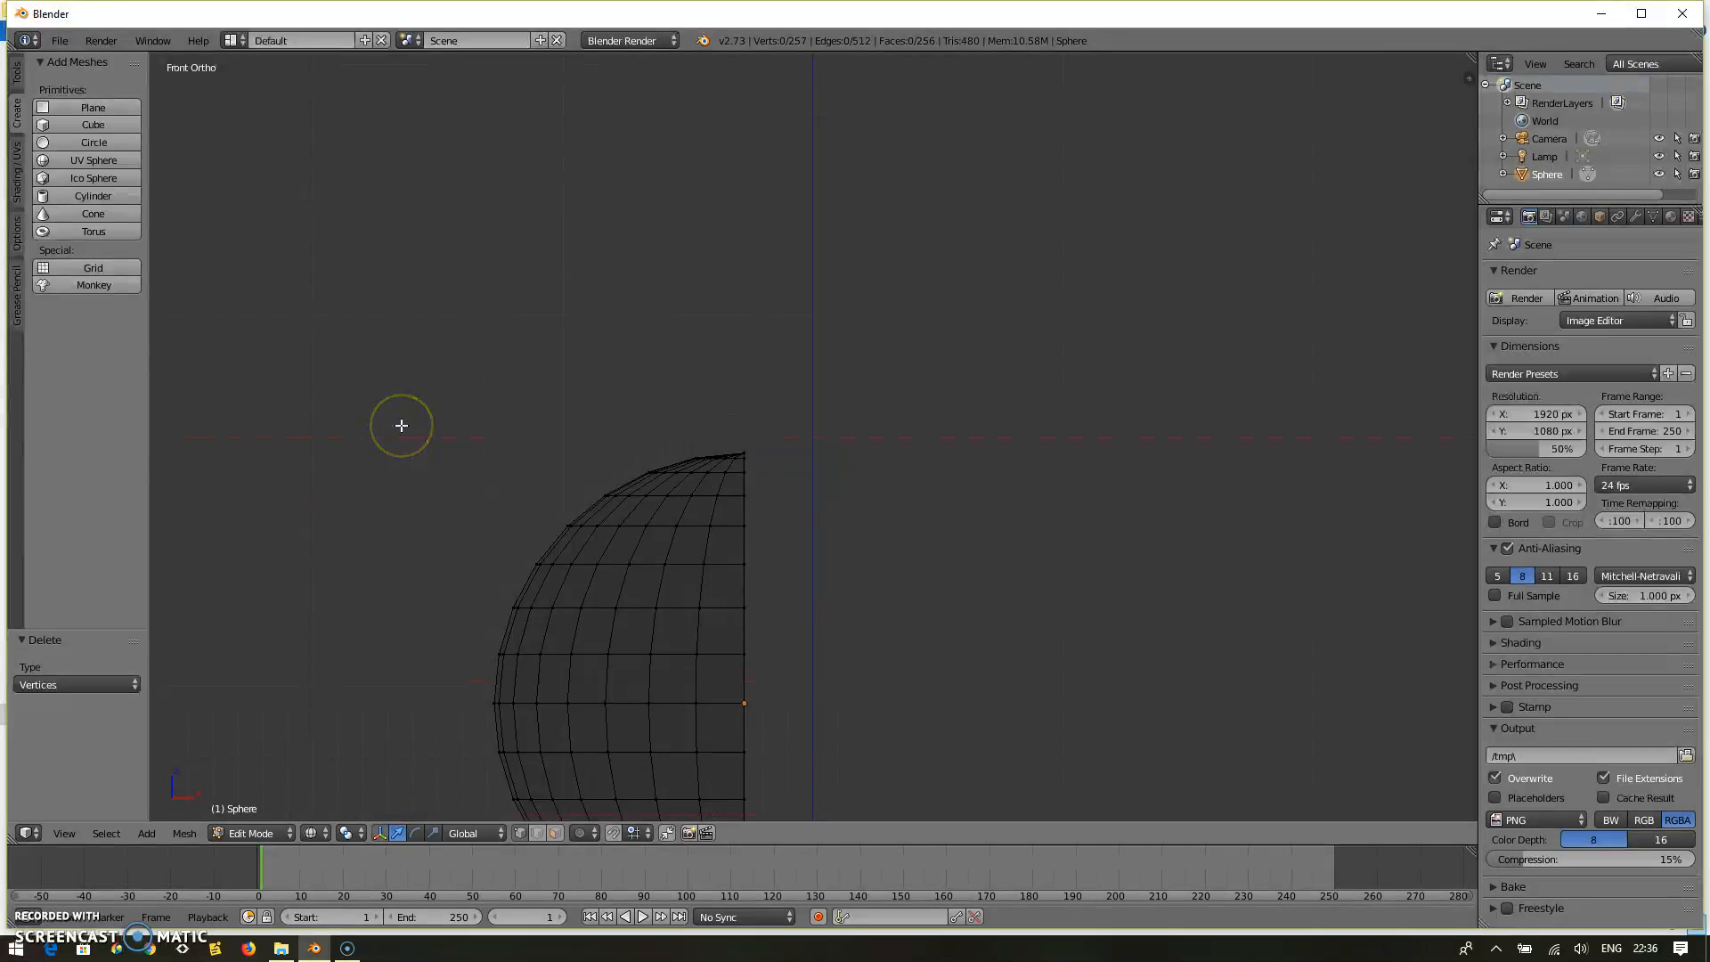
pyautogui.keyDown('shift'); pyautogui.scroll(-3, 400, 426); pyautogui.keyUp('shift')
pyautogui.keyDown('shift'); pyautogui.scroll(1, 401, 426); pyautogui.keyUp('shift')
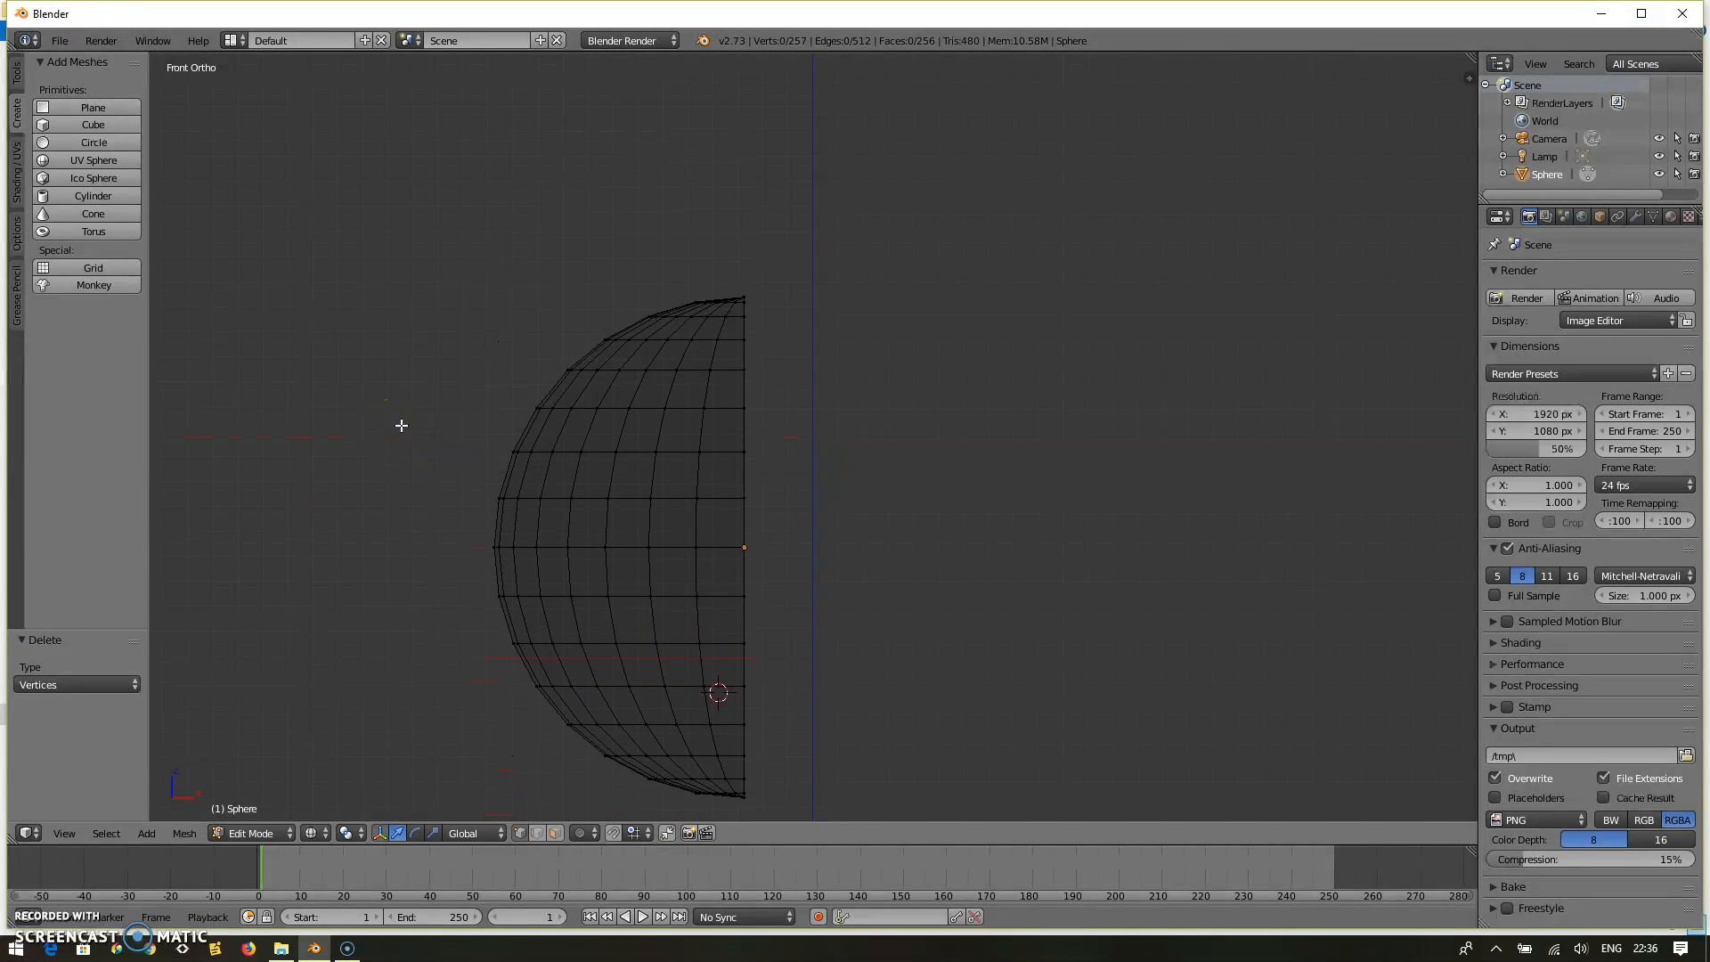
pyautogui.keyDown('shift'); pyautogui.scroll(-1, 401, 425); pyautogui.keyUp('shift')
pyautogui.keyDown('shift'); pyautogui.scroll(-1, 401, 426); pyautogui.keyUp('shift')
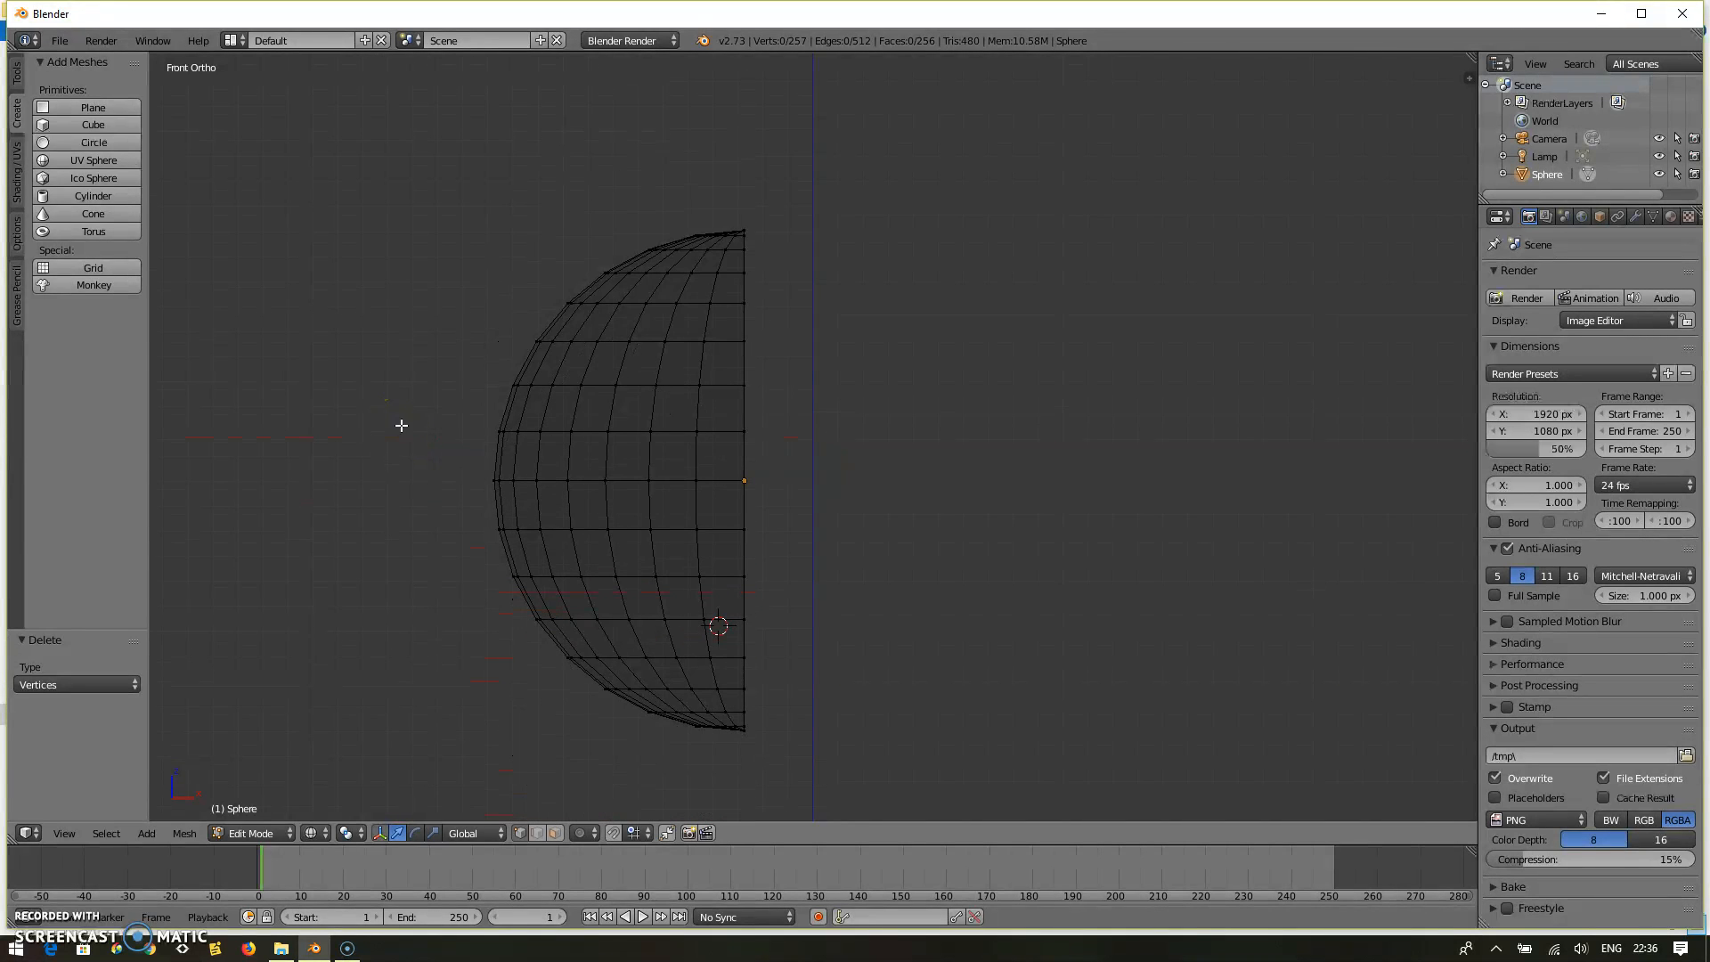
pyautogui.scroll(1, 401, 426)
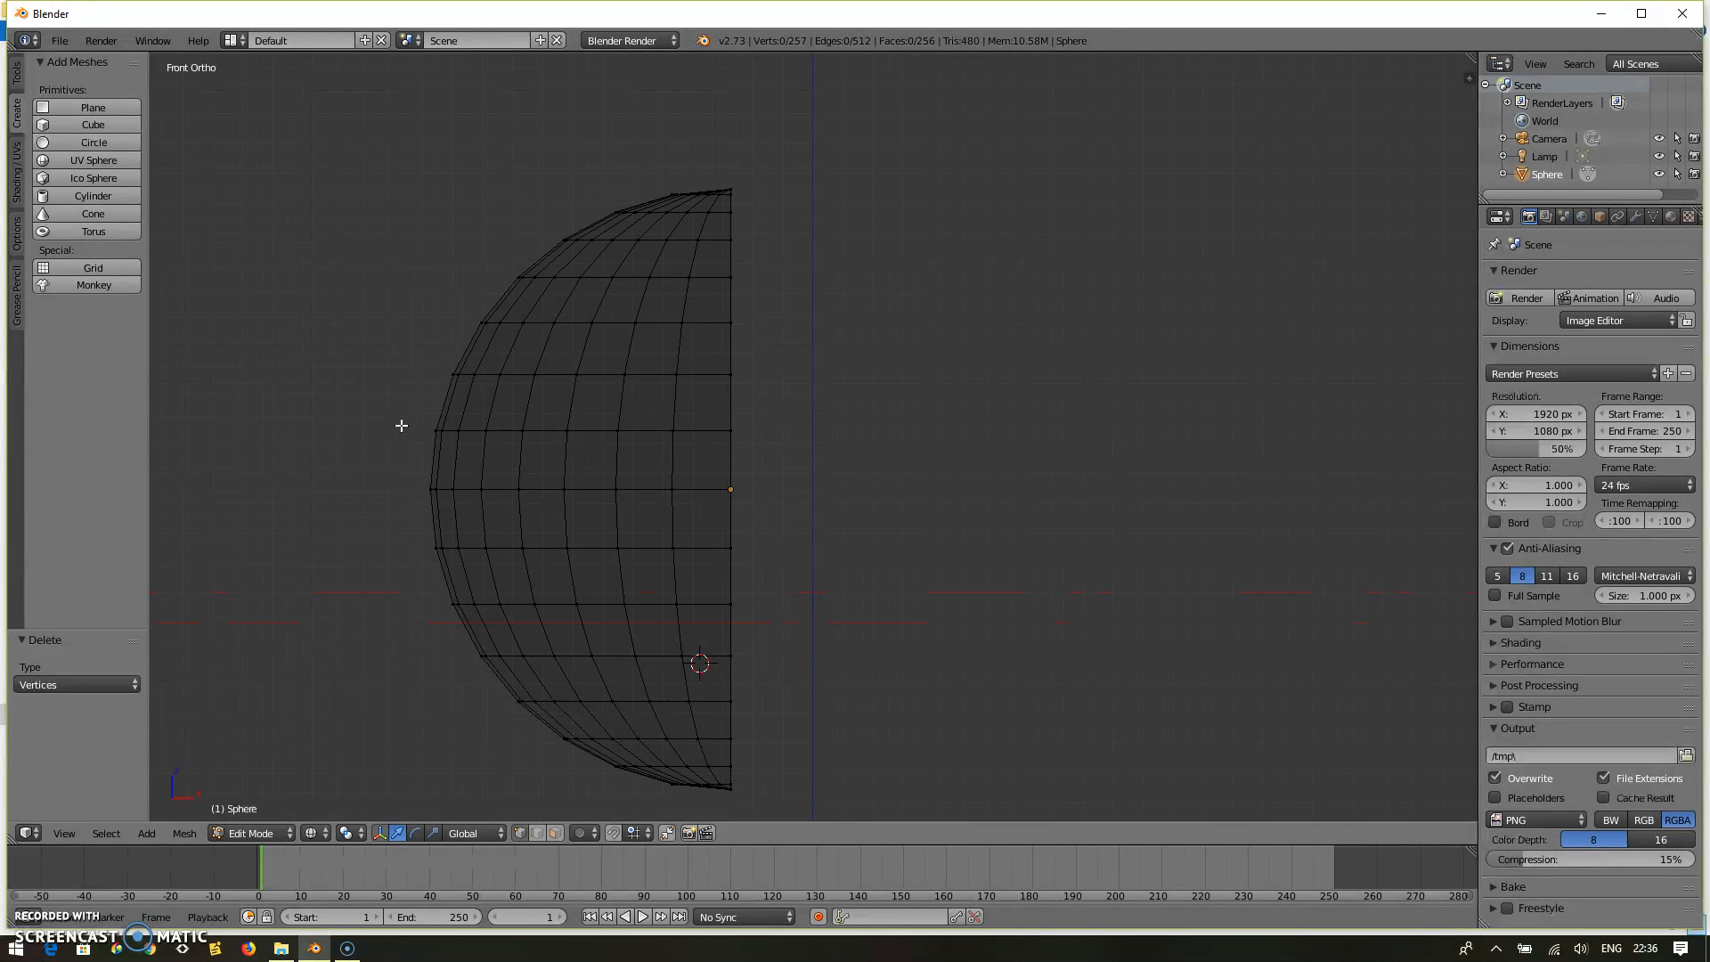
pyautogui.keyDown('ctrl'); pyautogui.scroll(-8, 401, 426); pyautogui.keyUp('ctrl')
pyautogui.keyDown('ctrl'); pyautogui.scroll(5, 400, 425); pyautogui.keyUp('ctrl')
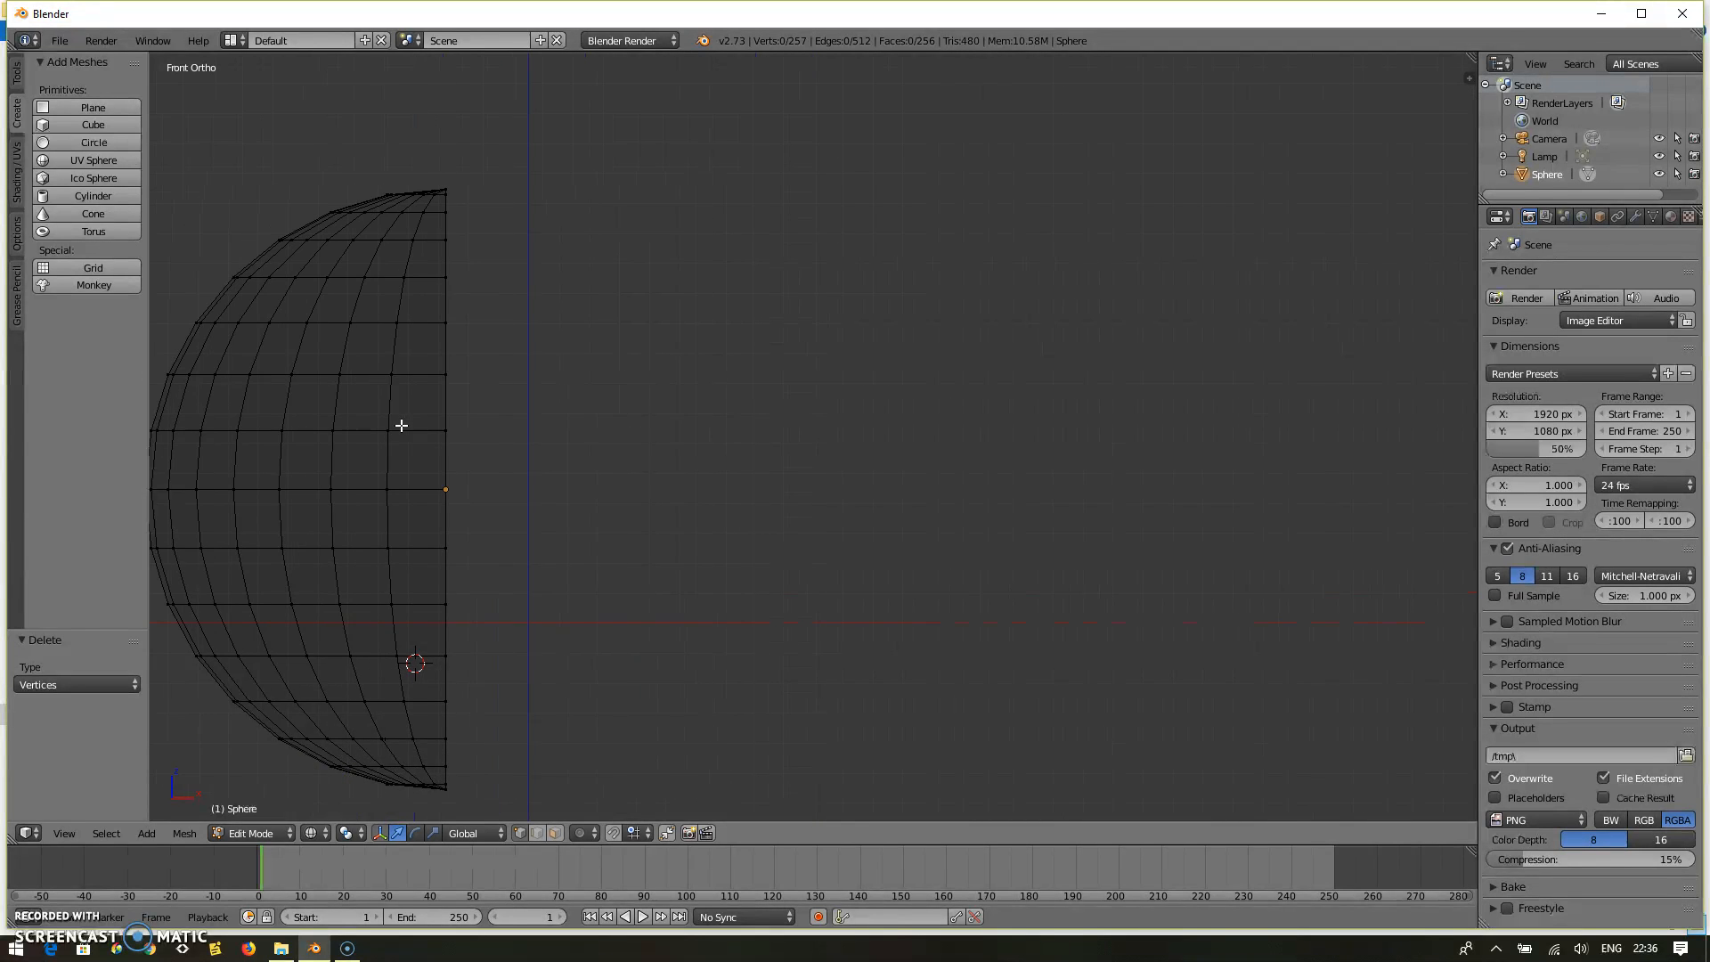
pyautogui.keyDown('ctrl'); pyautogui.scroll(2, 401, 425); pyautogui.keyUp('ctrl')
pyautogui.keyDown('ctrl'); pyautogui.scroll(1, 401, 426); pyautogui.keyUp('ctrl')
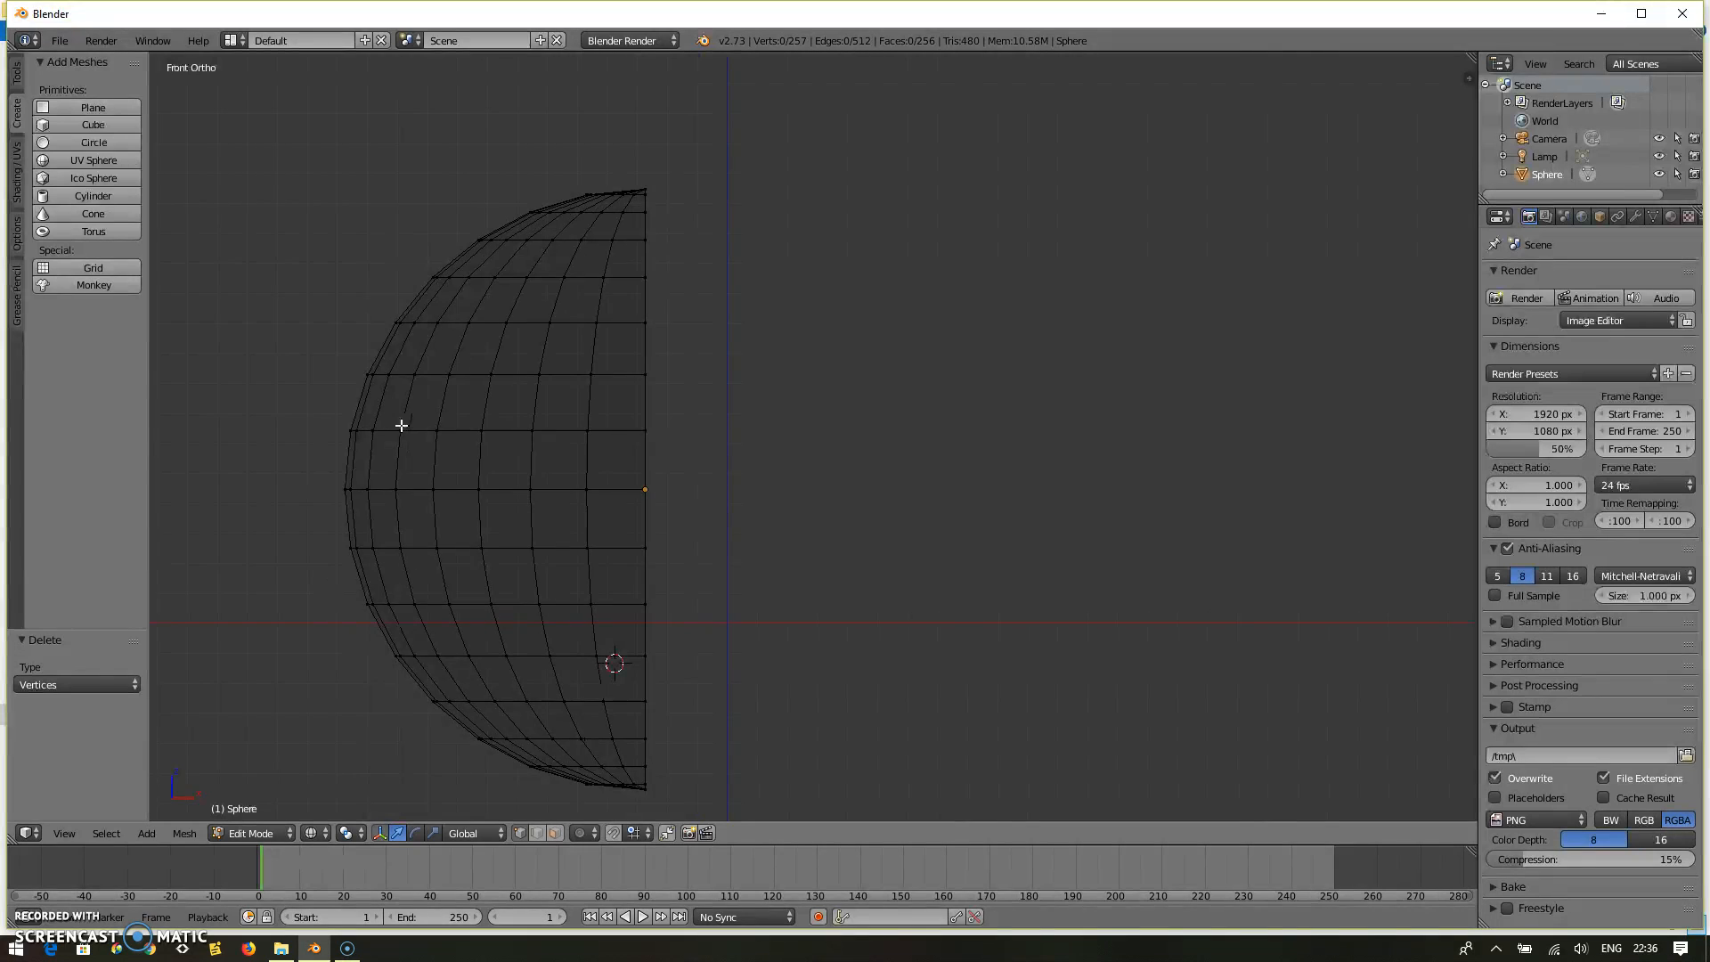
pyautogui.keyDown('ctrl'); pyautogui.scroll(-5, 401, 426); pyautogui.keyUp('ctrl')
pyautogui.keyDown('ctrl'); pyautogui.scroll(8, 401, 426); pyautogui.keyUp('ctrl')
pyautogui.keyDown('ctrl'); pyautogui.scroll(-1, 401, 426); pyautogui.keyUp('ctrl')
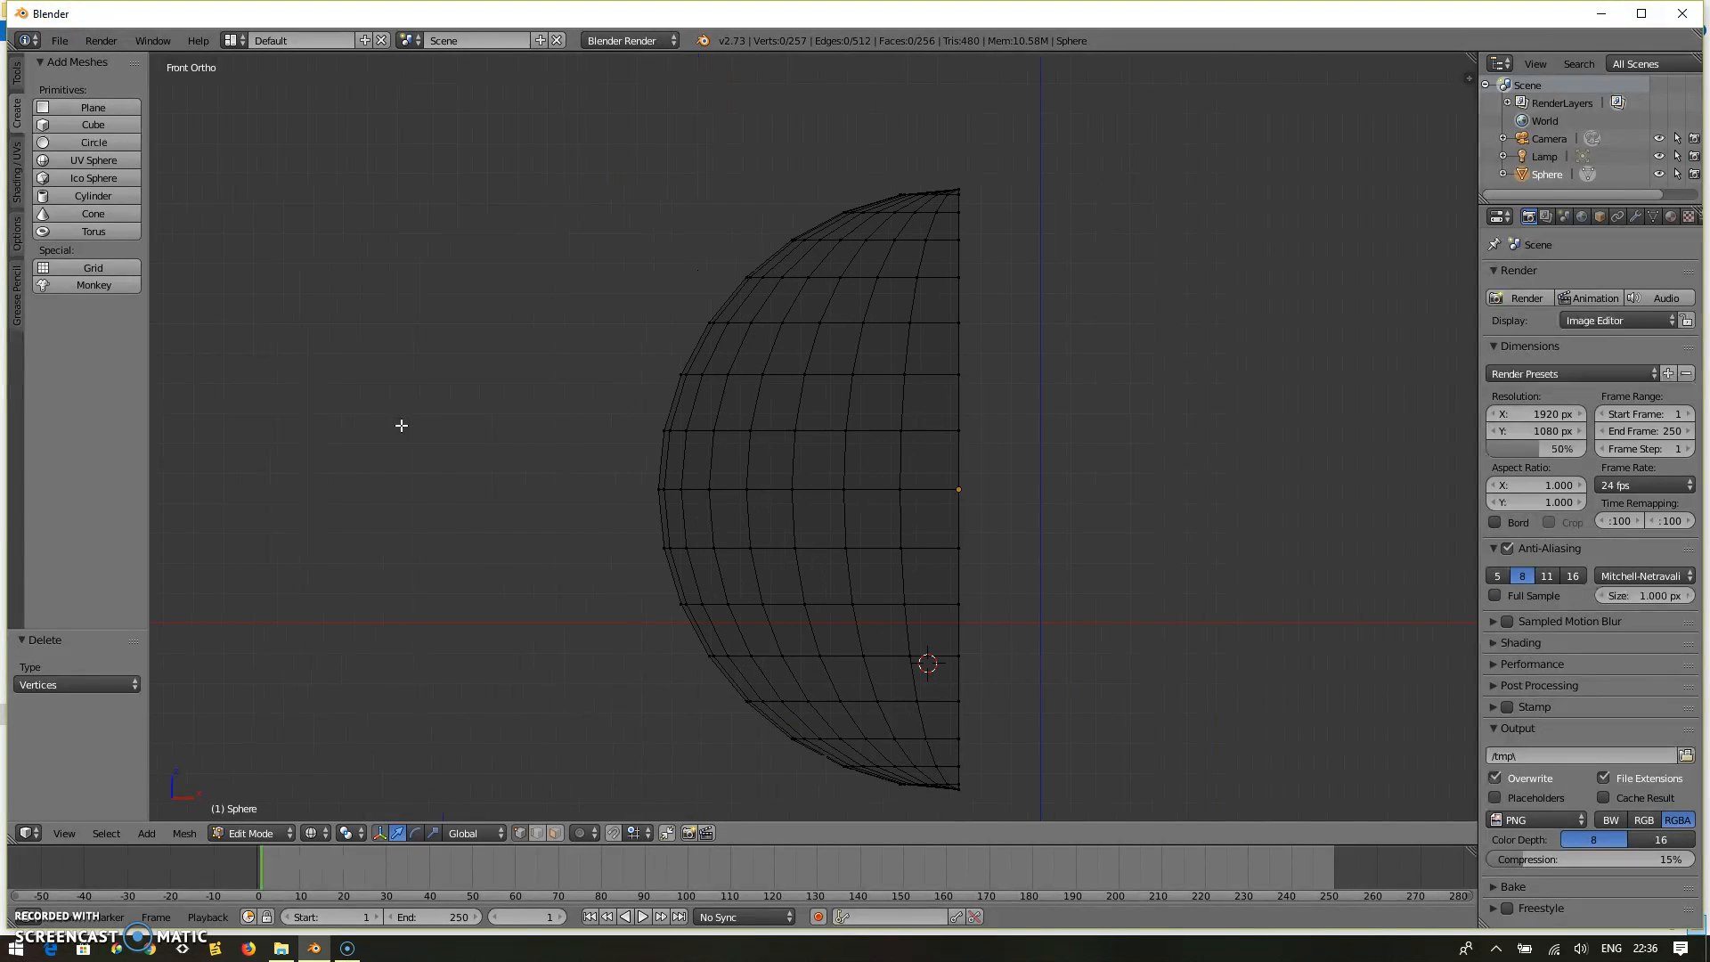
pyautogui.keyDown('ctrl'); pyautogui.scroll(1, 401, 426); pyautogui.keyUp('ctrl')
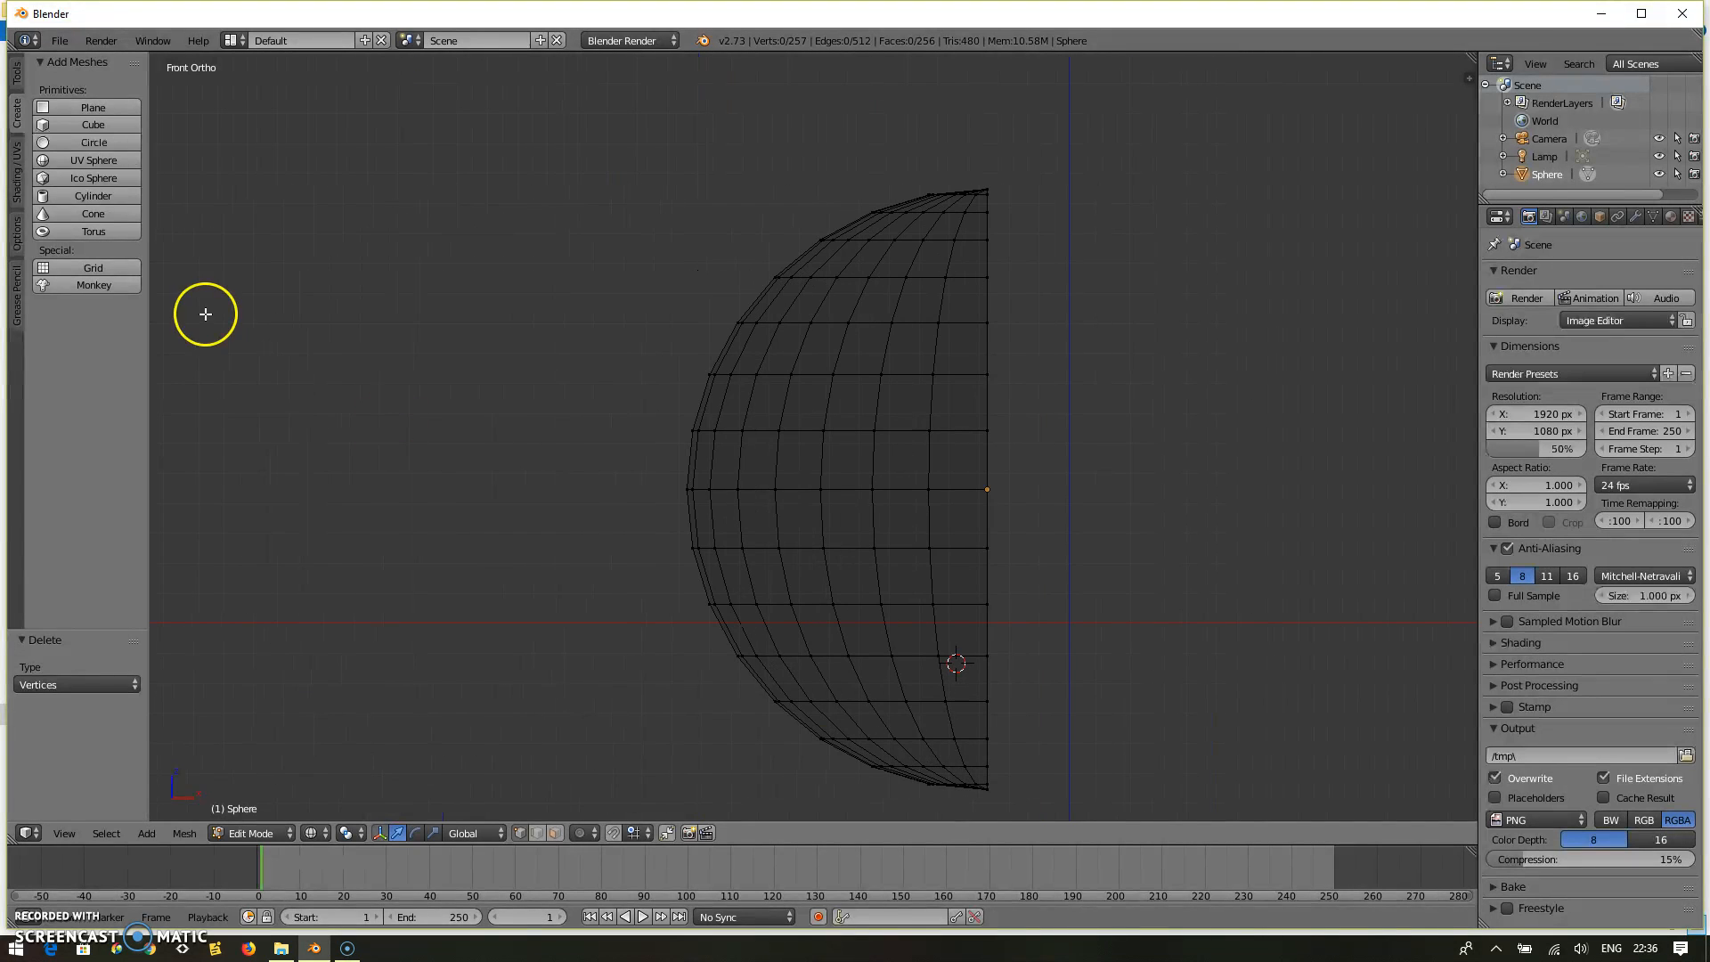
# Extrude the vertices along the half sphere's open edge about 1.798 in the positive X direction.
pyautogui.press('b')
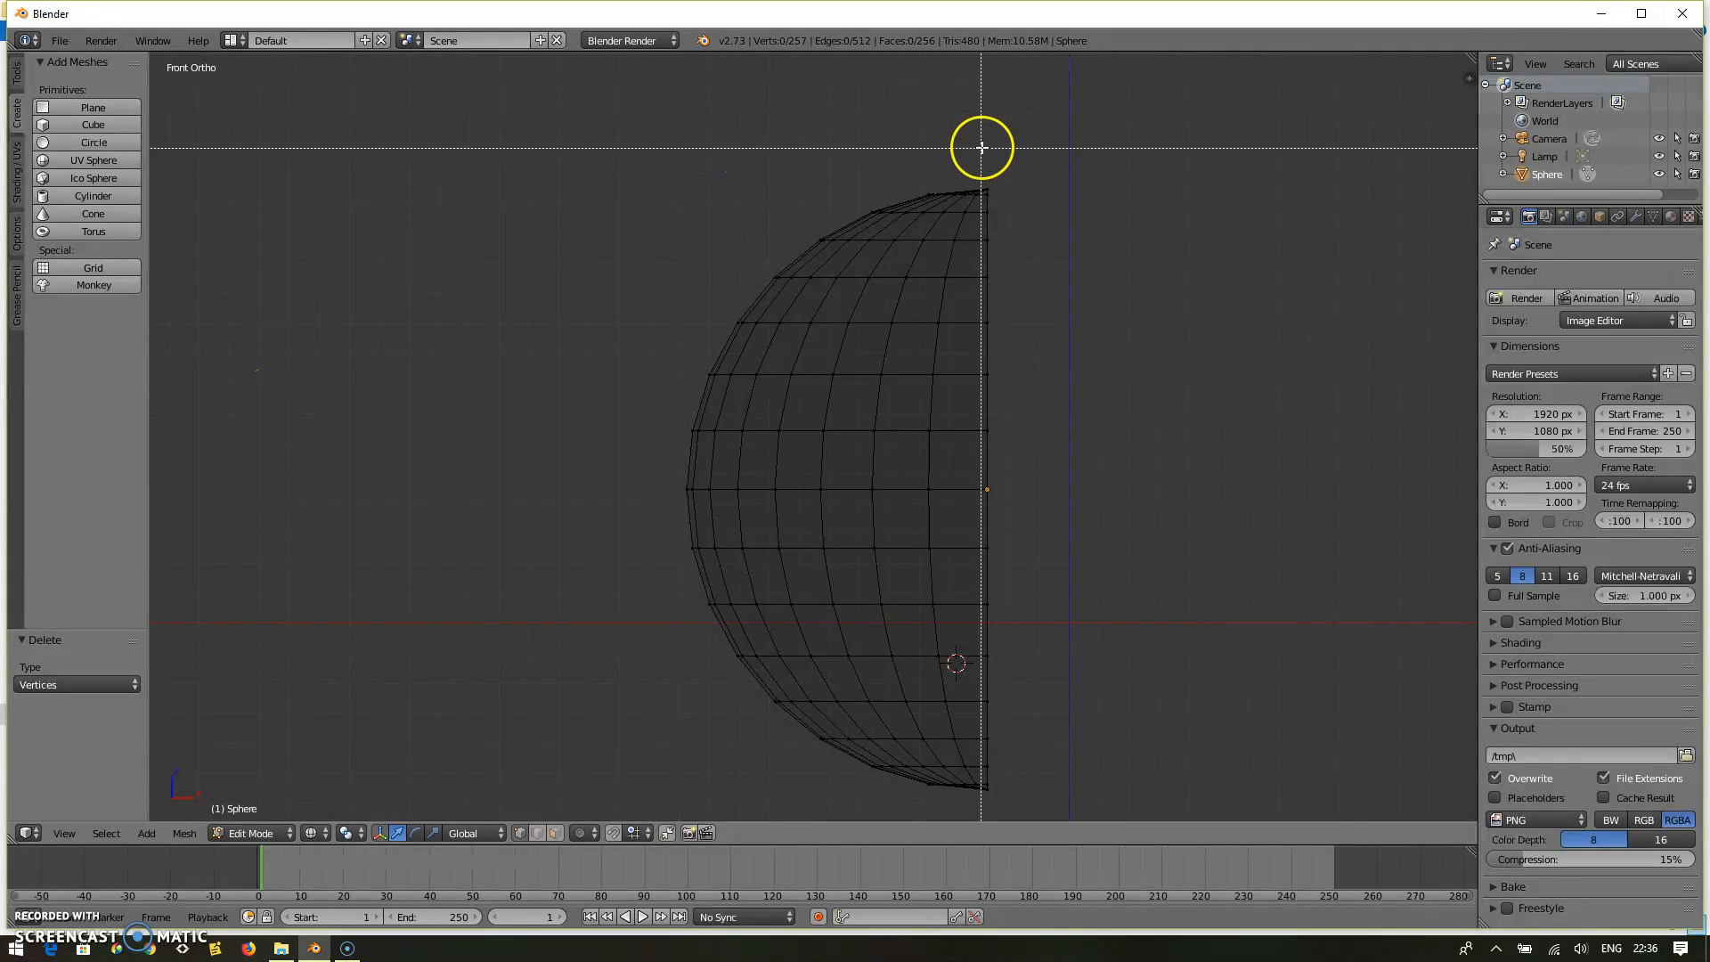
pyautogui.moveTo(976, 179); pyautogui.dragTo(1044, 810)
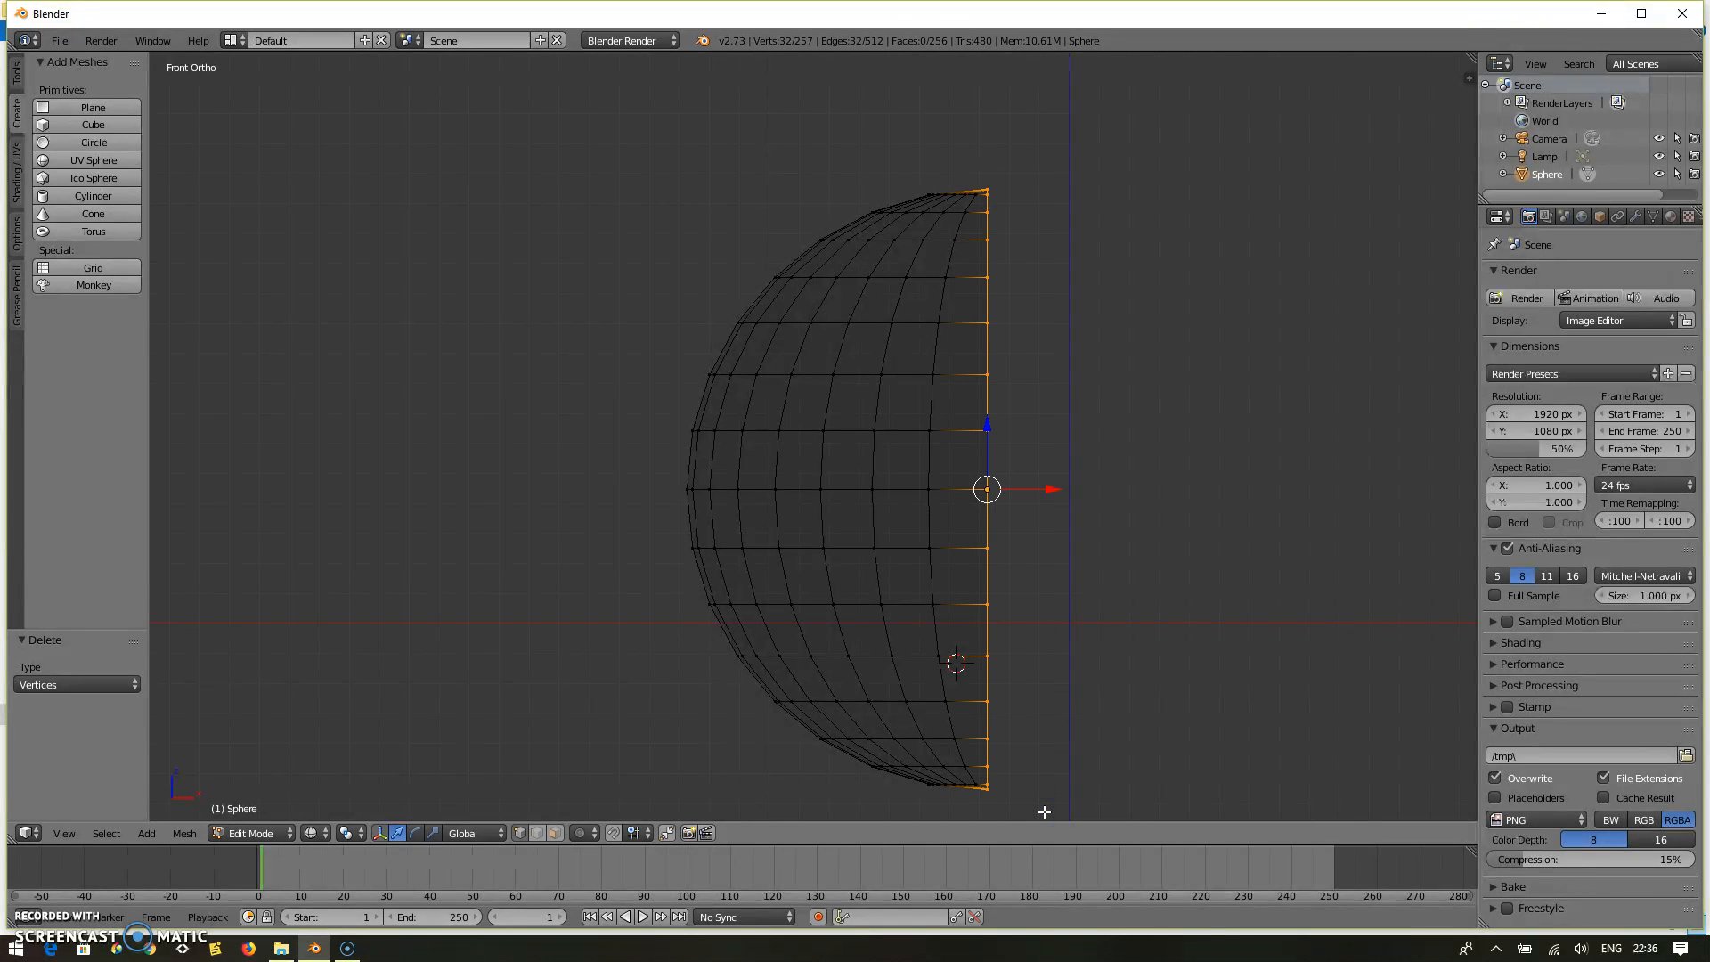
pyautogui.press('e')
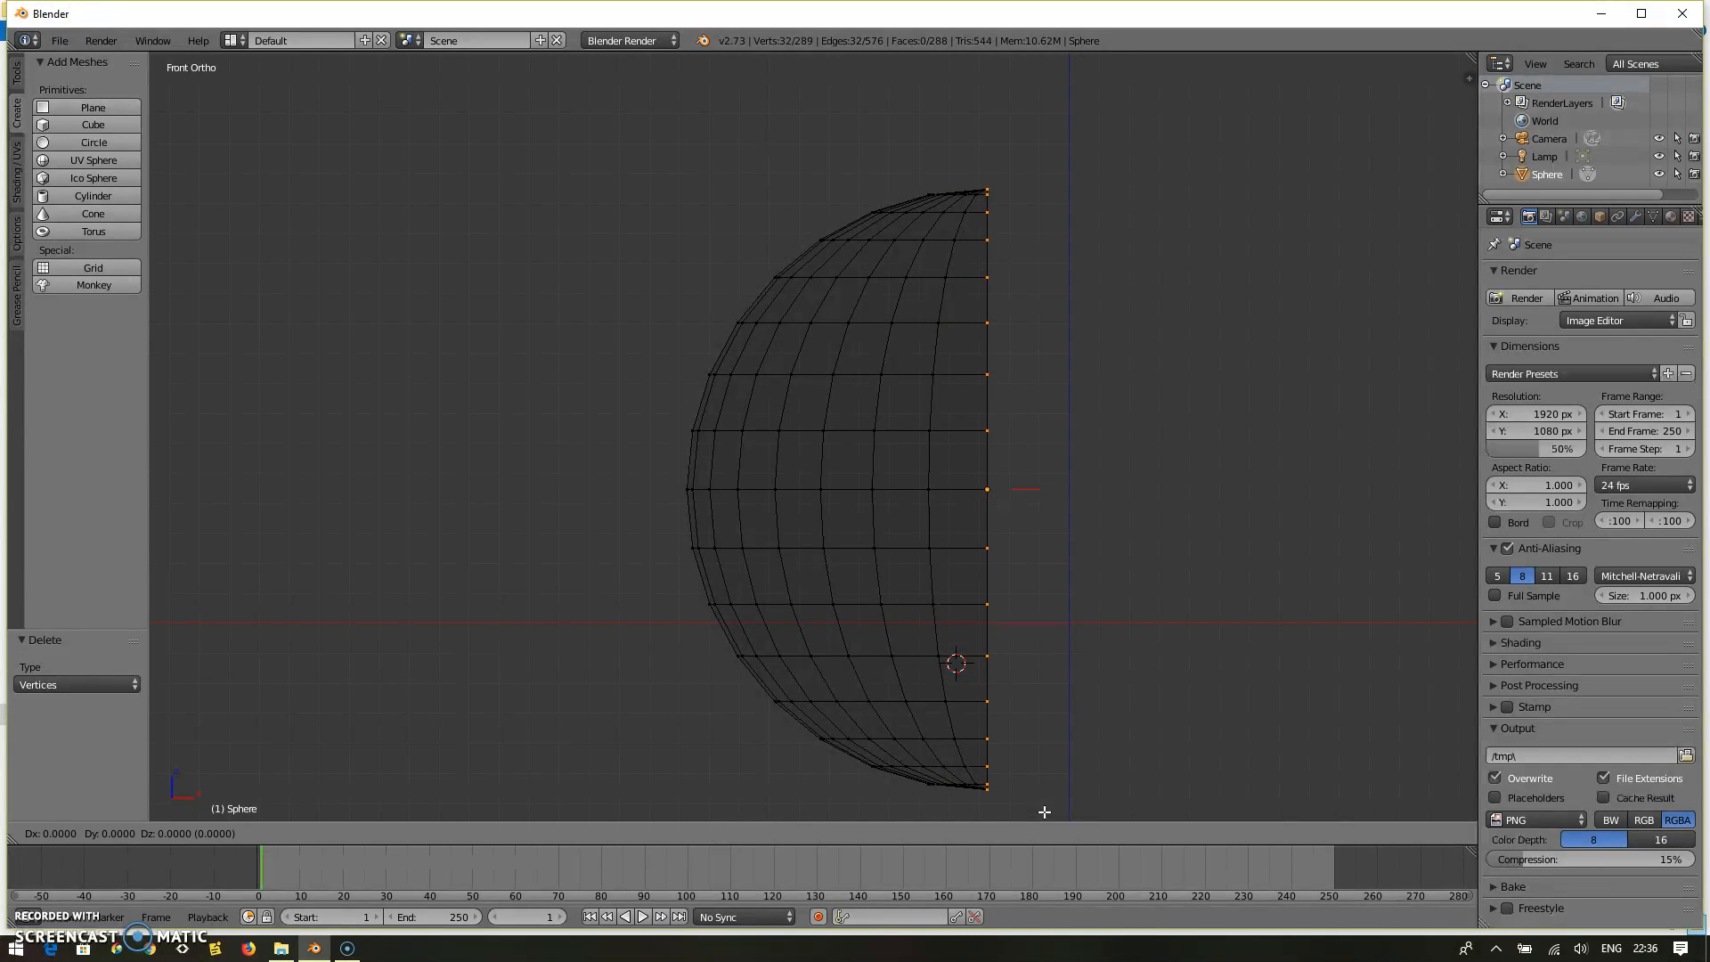
pyautogui.press('x')
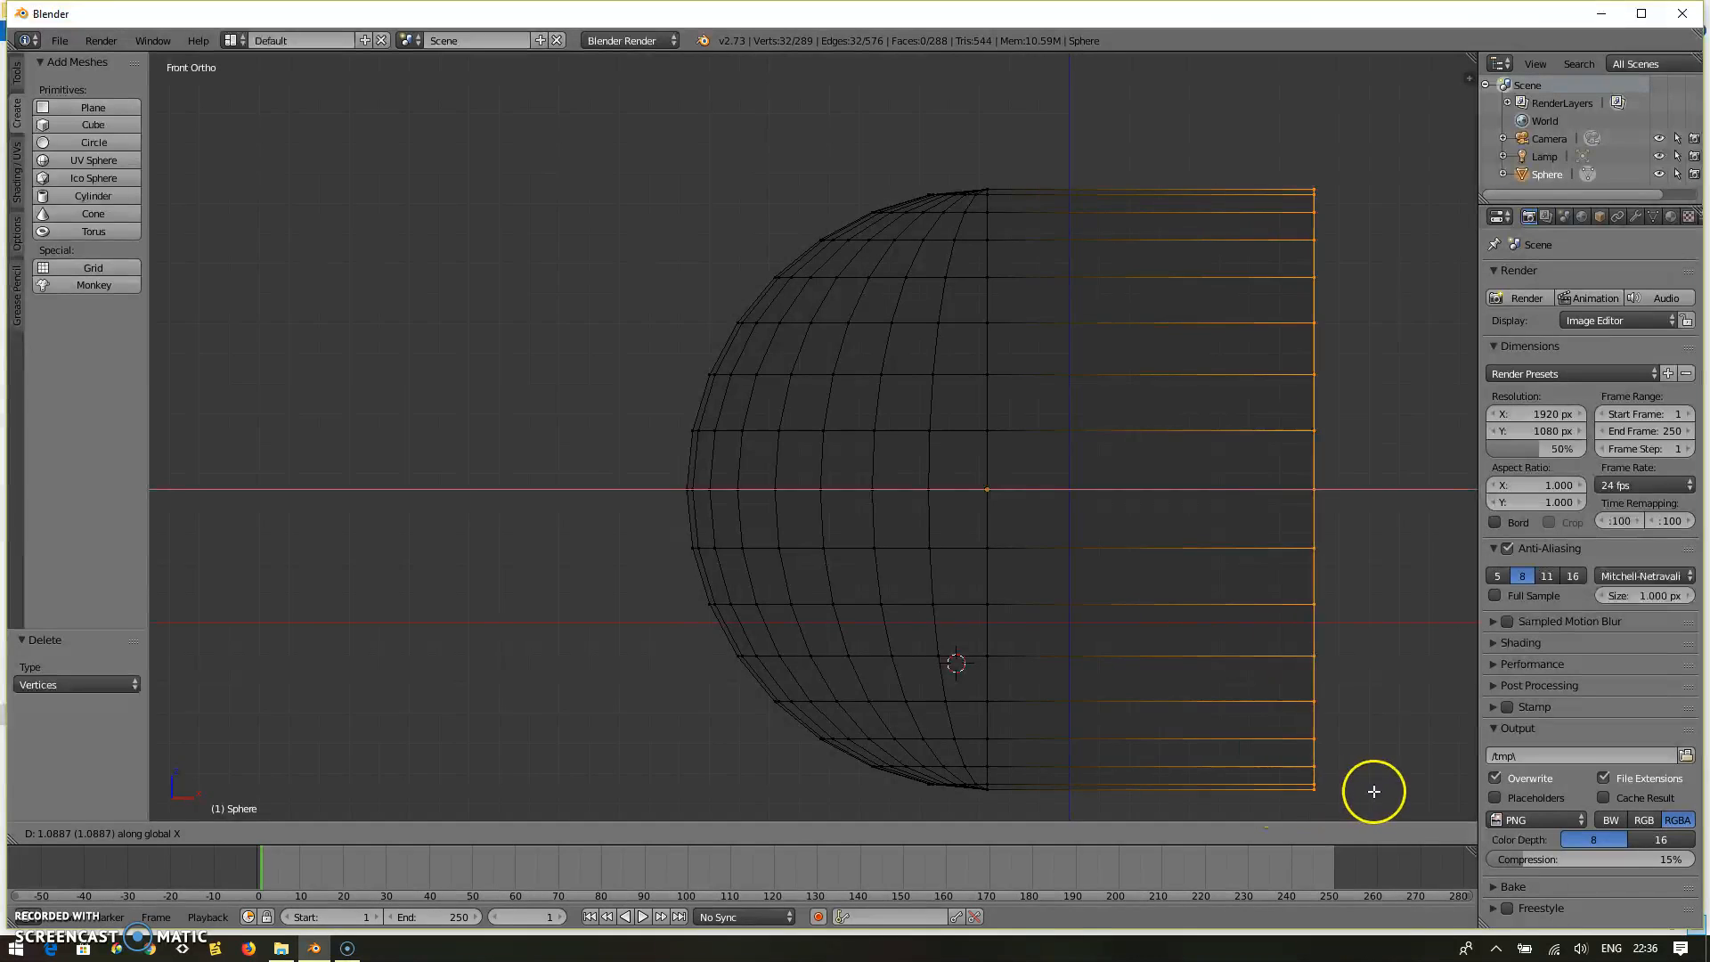
pyautogui.click(259, 771)
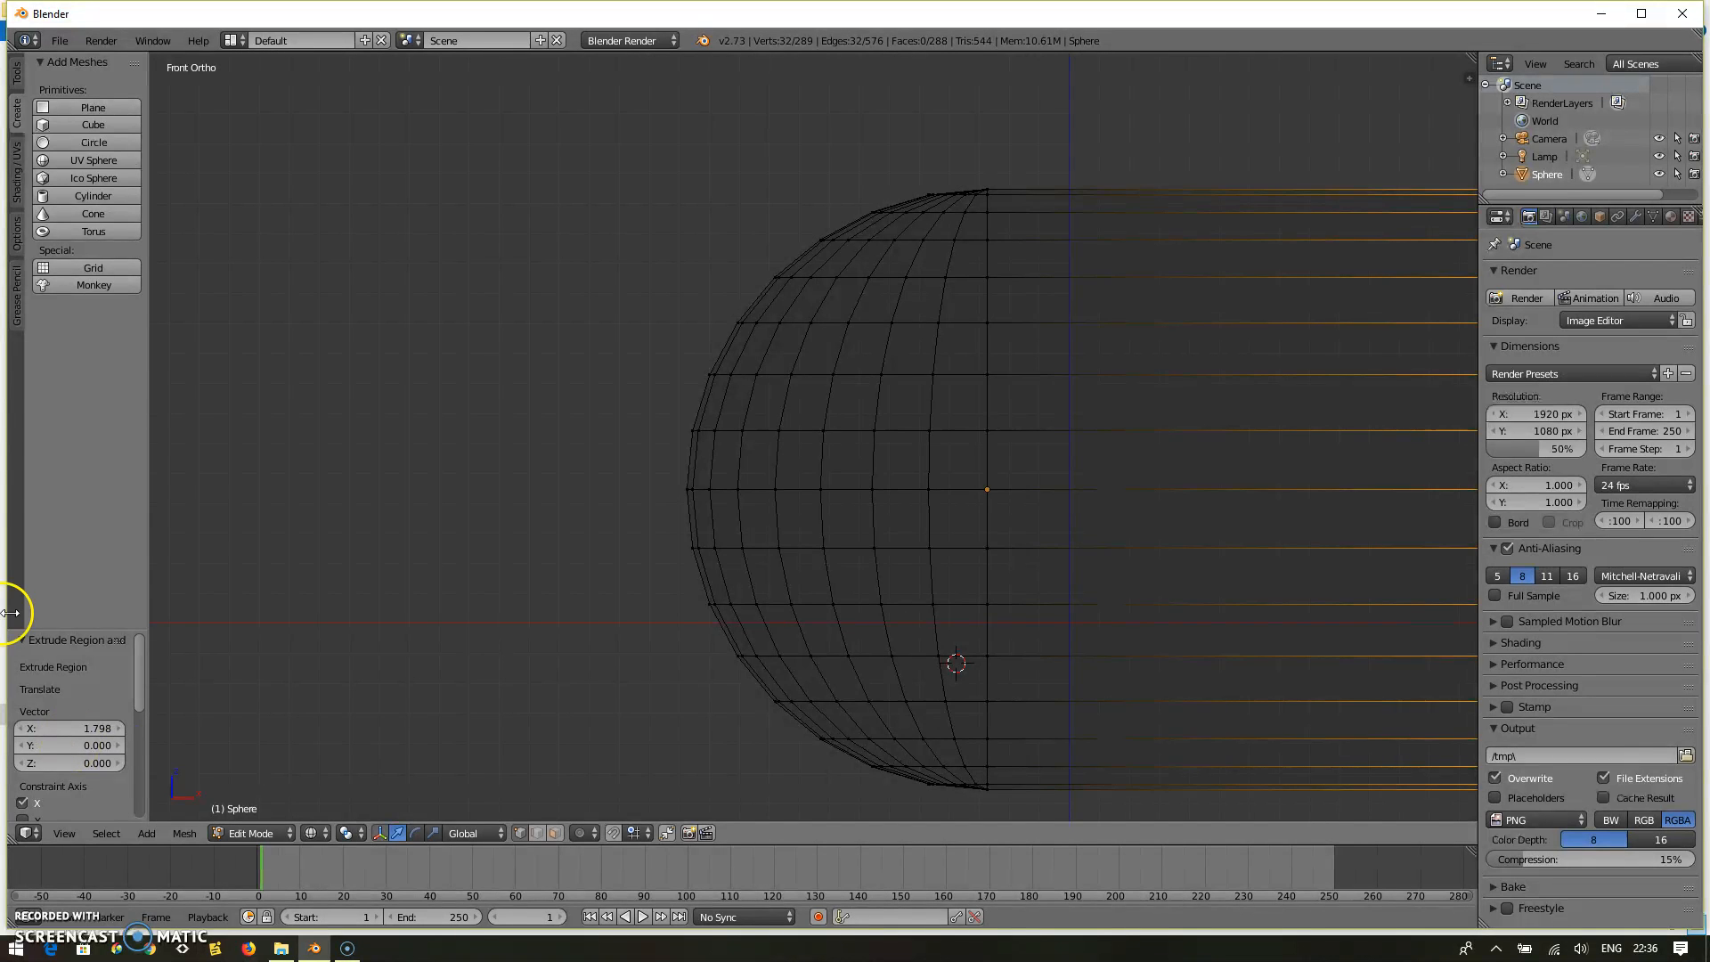
# Examine the whole extruded capsule-like shape in the front view and centre it in view.
pyautogui.scroll(-10, 621, 424)
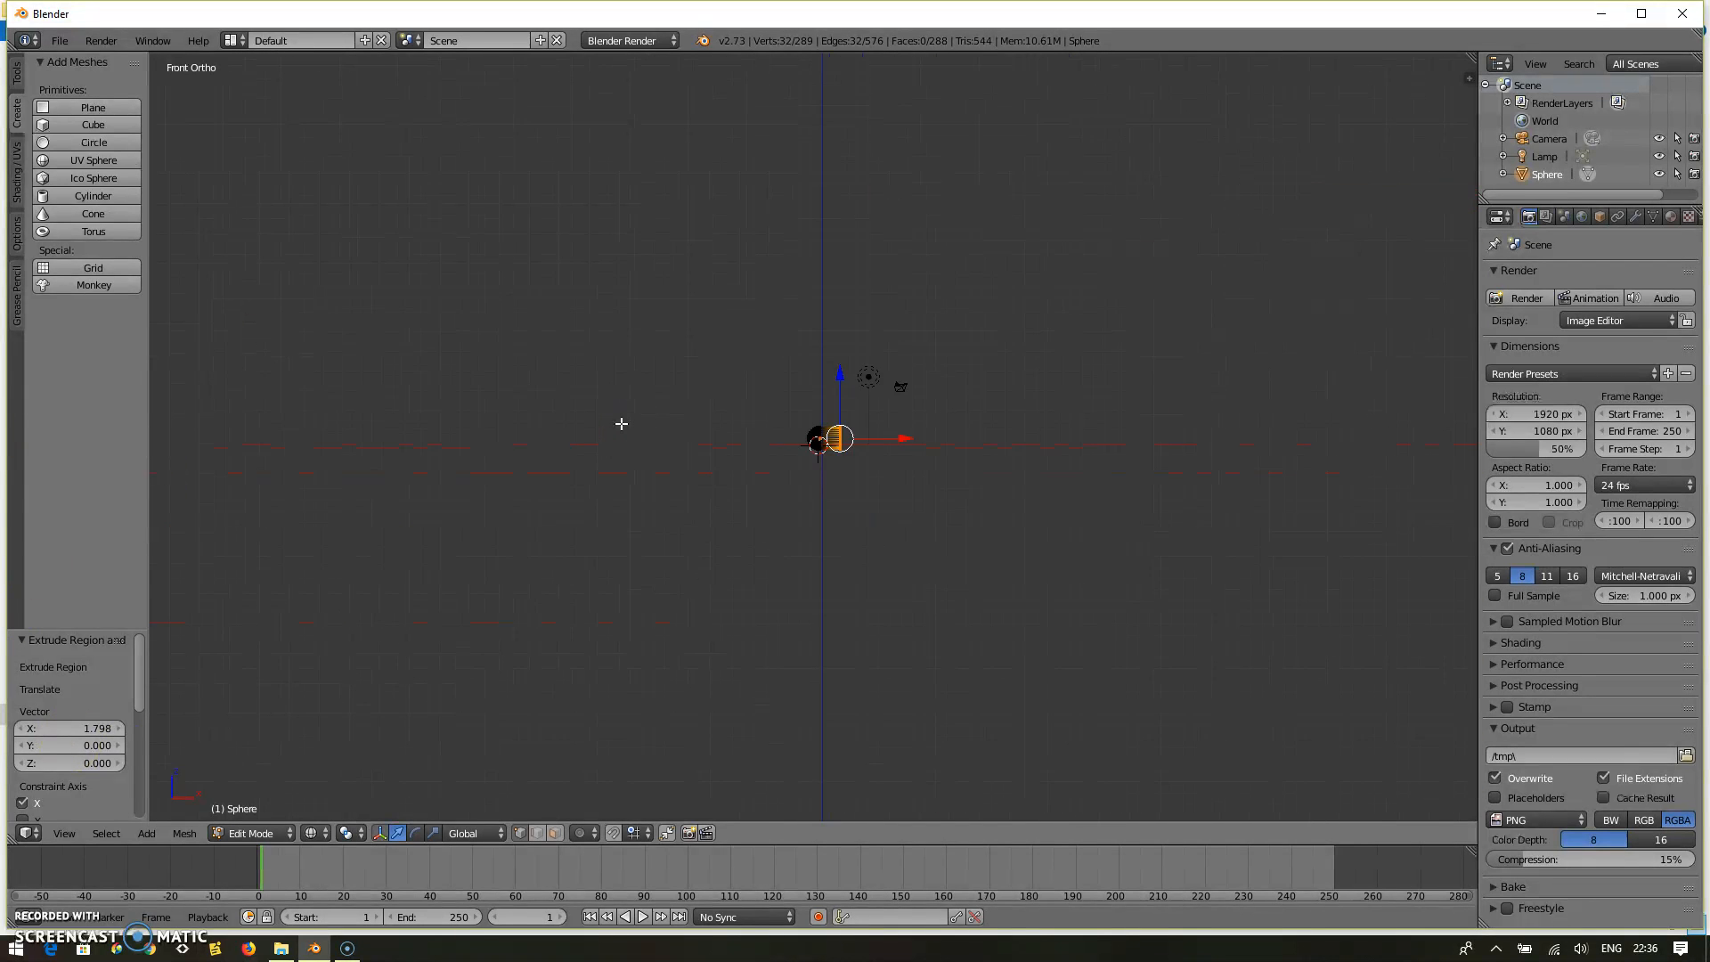
pyautogui.scroll(10, 622, 424)
pyautogui.scroll(7, 622, 423)
pyautogui.scroll(-2, 621, 424)
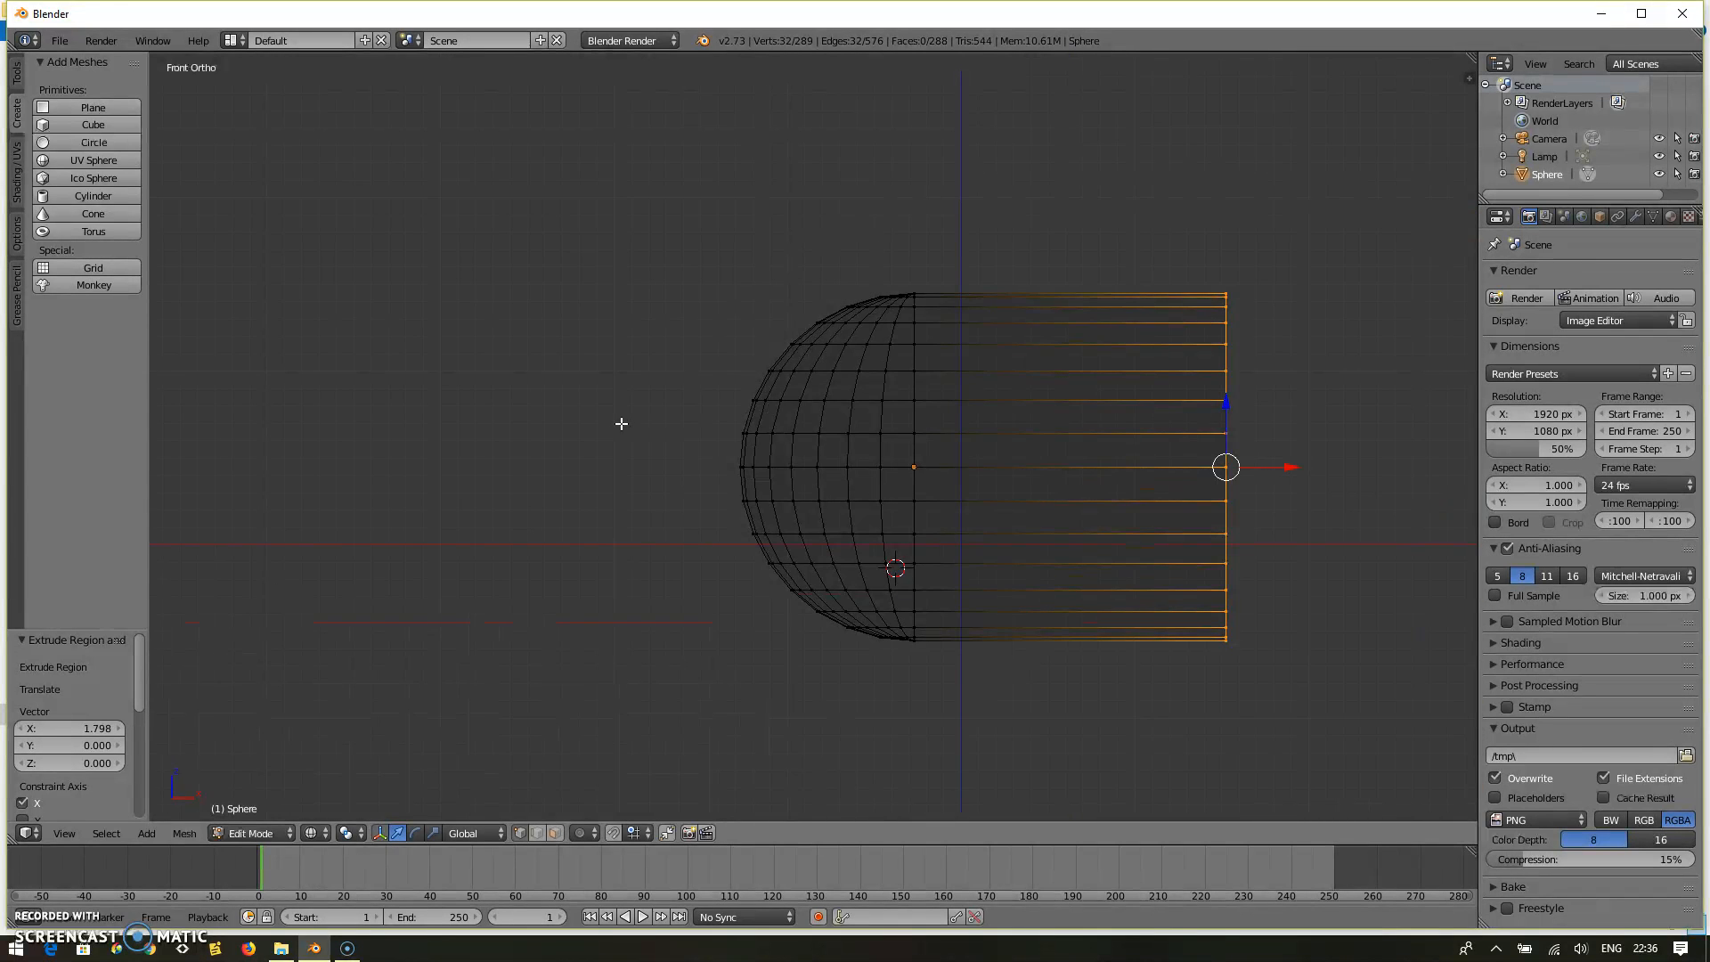
pyautogui.scroll(-2, 621, 424)
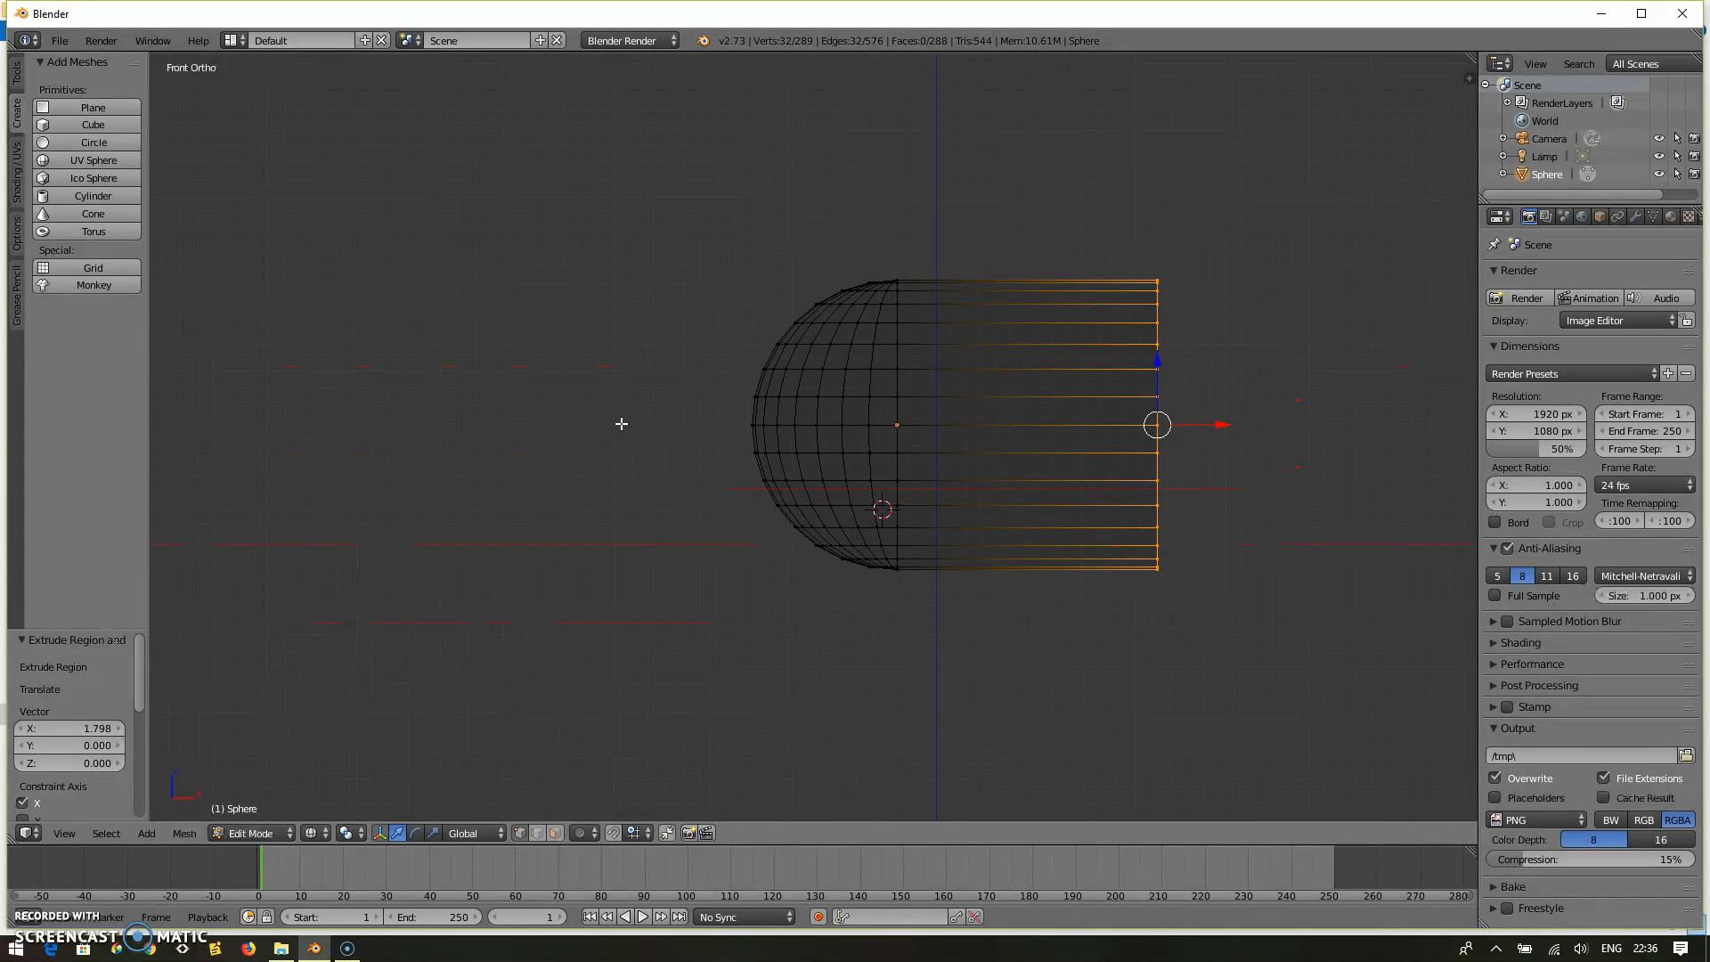
pyautogui.keyDown('ctrl'); pyautogui.scroll(-12, 621, 424); pyautogui.keyUp('ctrl')
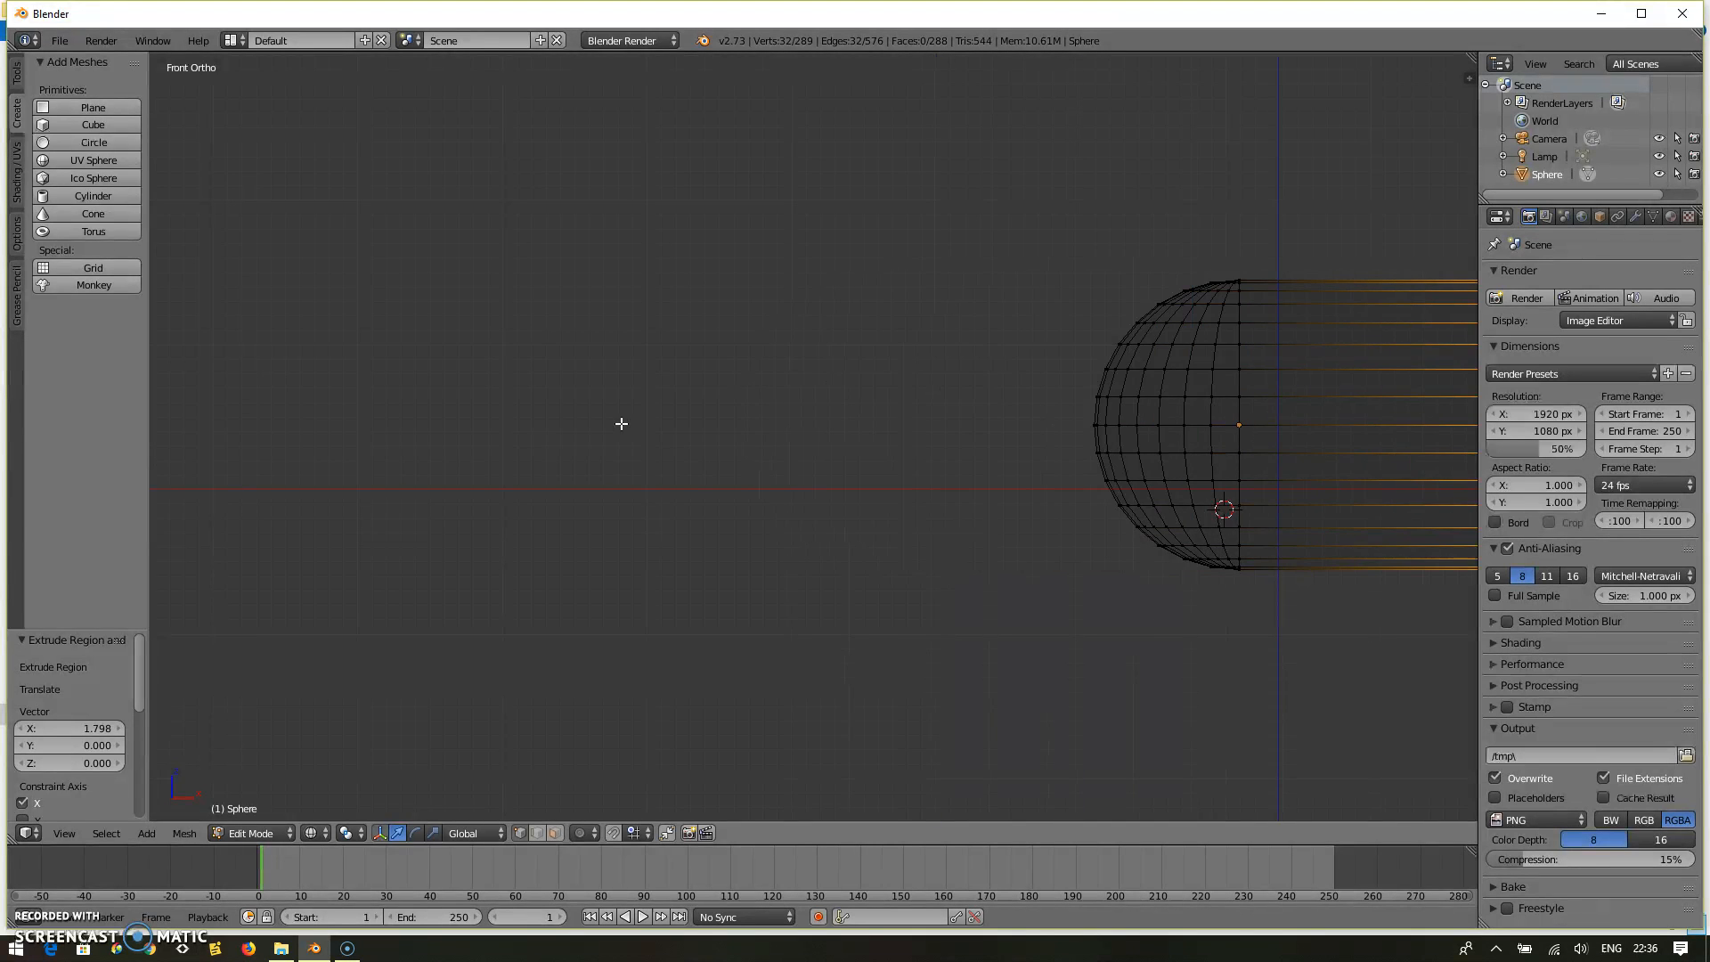
pyautogui.keyDown('ctrl'); pyautogui.scroll(20, 621, 424); pyautogui.keyUp('ctrl')
pyautogui.keyDown('ctrl'); pyautogui.scroll(-1, 622, 424); pyautogui.keyUp('ctrl')
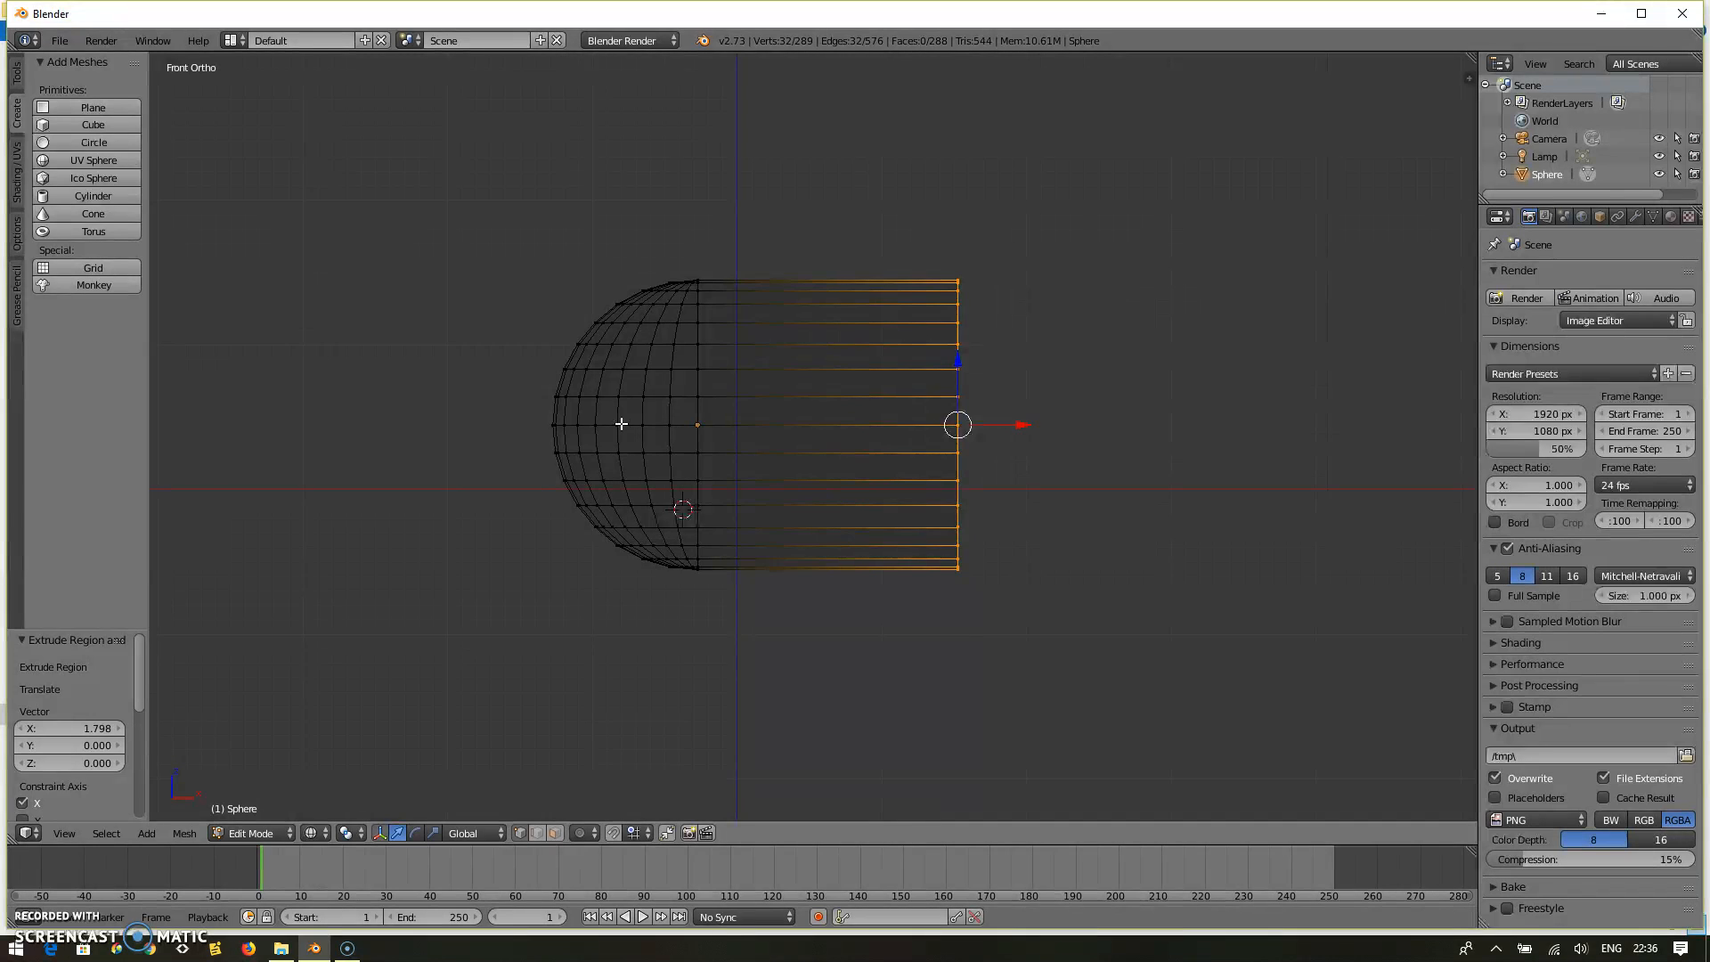
# Orbit around the extruded wireframe body from all sides to examine it, ending in the front-facing side view.
pyautogui.press('KP_6')
pyautogui.press('KP_6')
pyautogui.press('KP_6')
pyautogui.press('KP_6')
pyautogui.press('KP_6')
pyautogui.press('KP_6')
pyautogui.press('KP_6')
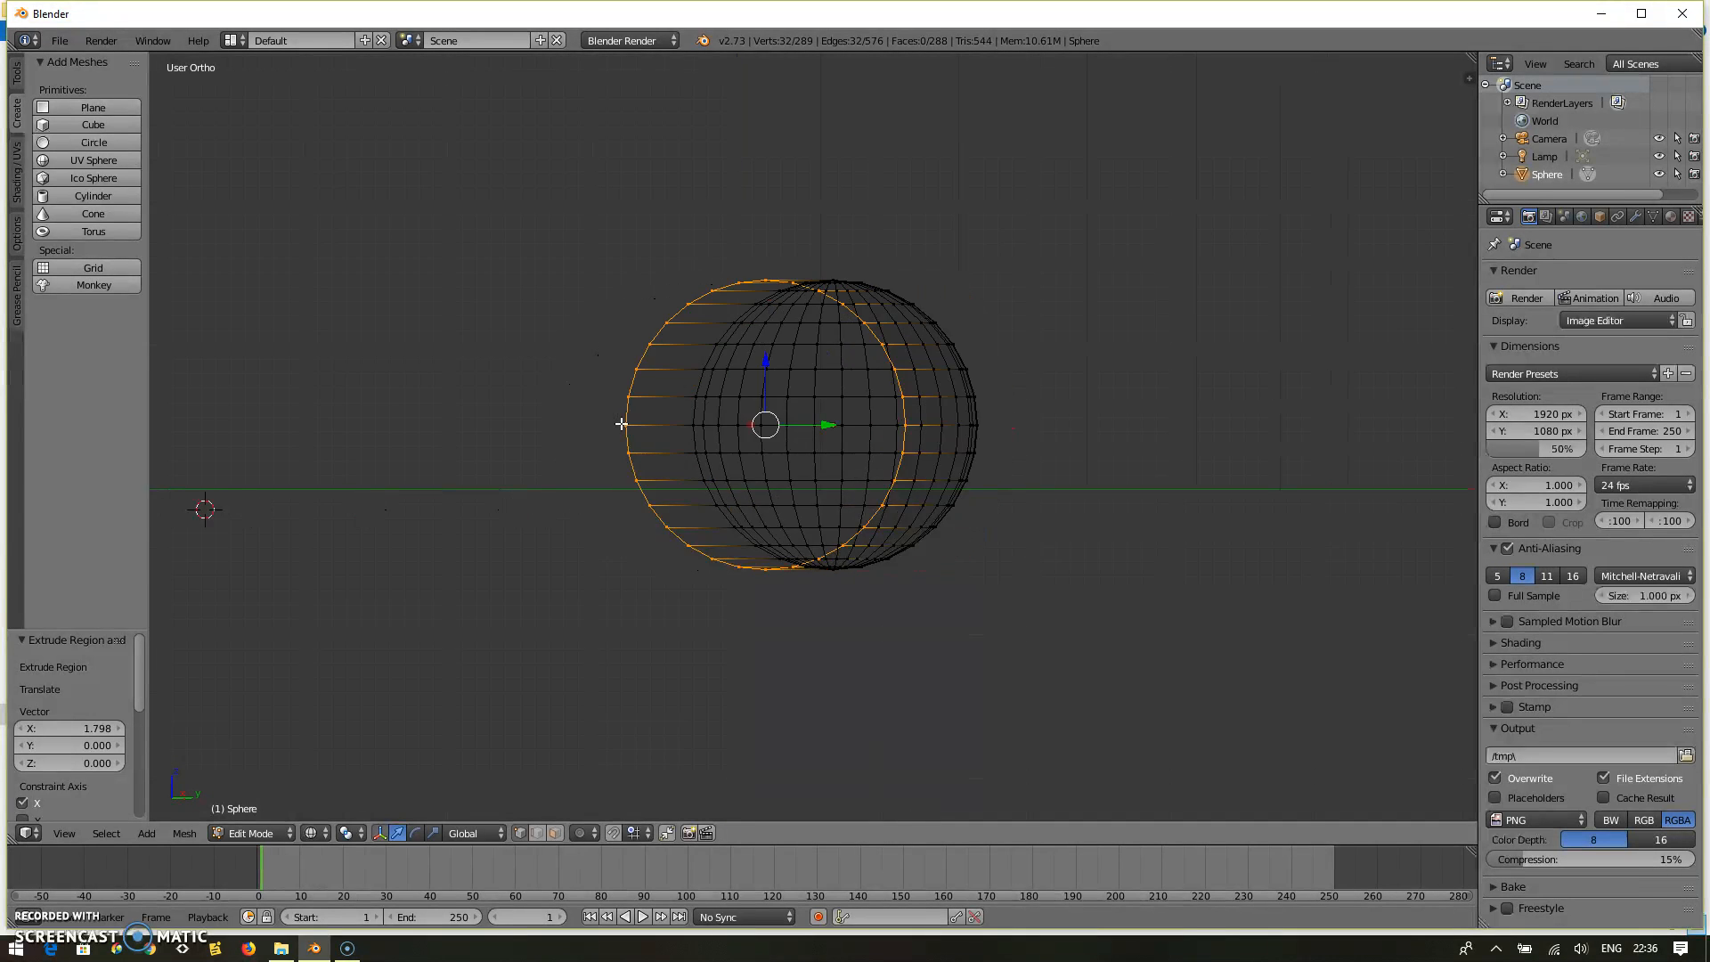
pyautogui.press('KP_6')
pyautogui.press('KP_6')
pyautogui.press('KP_6')
pyautogui.press('KP_6')
pyautogui.press('KP_6')
pyautogui.press('KP_6')
pyautogui.press('KP_6')
pyautogui.press('KP_6')
pyautogui.press('KP_6')
pyautogui.press('KP_6')
pyautogui.press('KP_6')
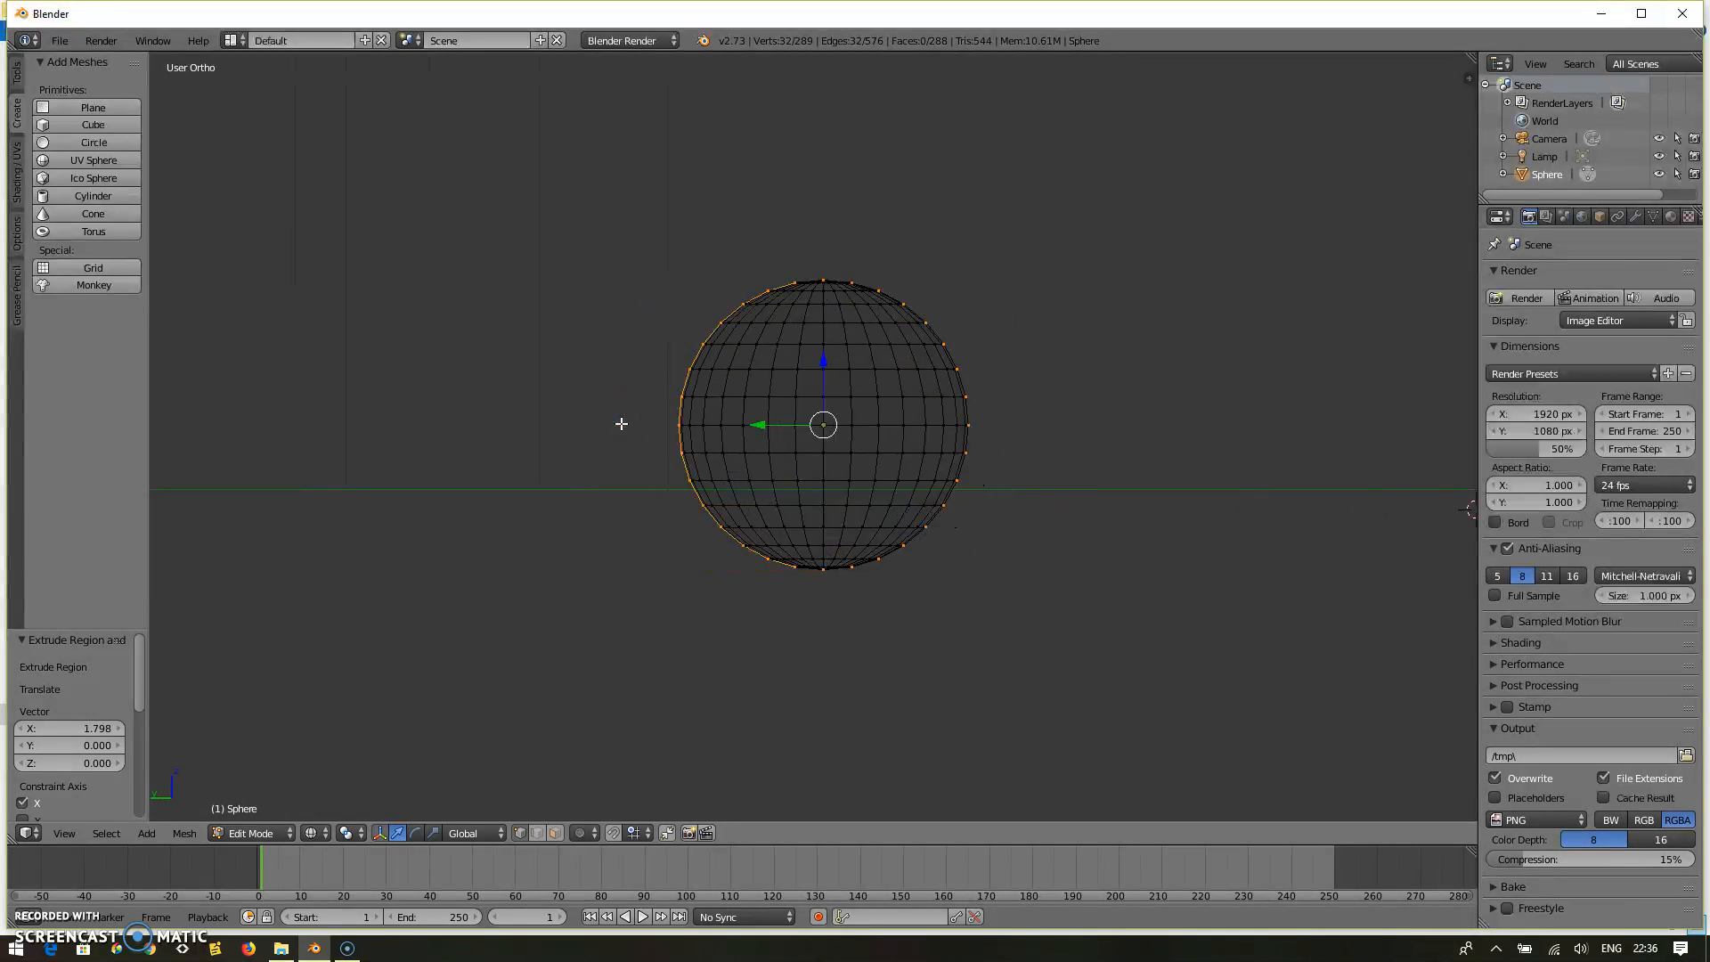
pyautogui.press('KP_6')
pyautogui.press('KP_6')
pyautogui.press('KP_6')
pyautogui.press('KP_6')
pyautogui.press('KP_6')
pyautogui.press('KP_6')
pyautogui.press('KP_6')
pyautogui.press('KP_6')
pyautogui.press('KP_6')
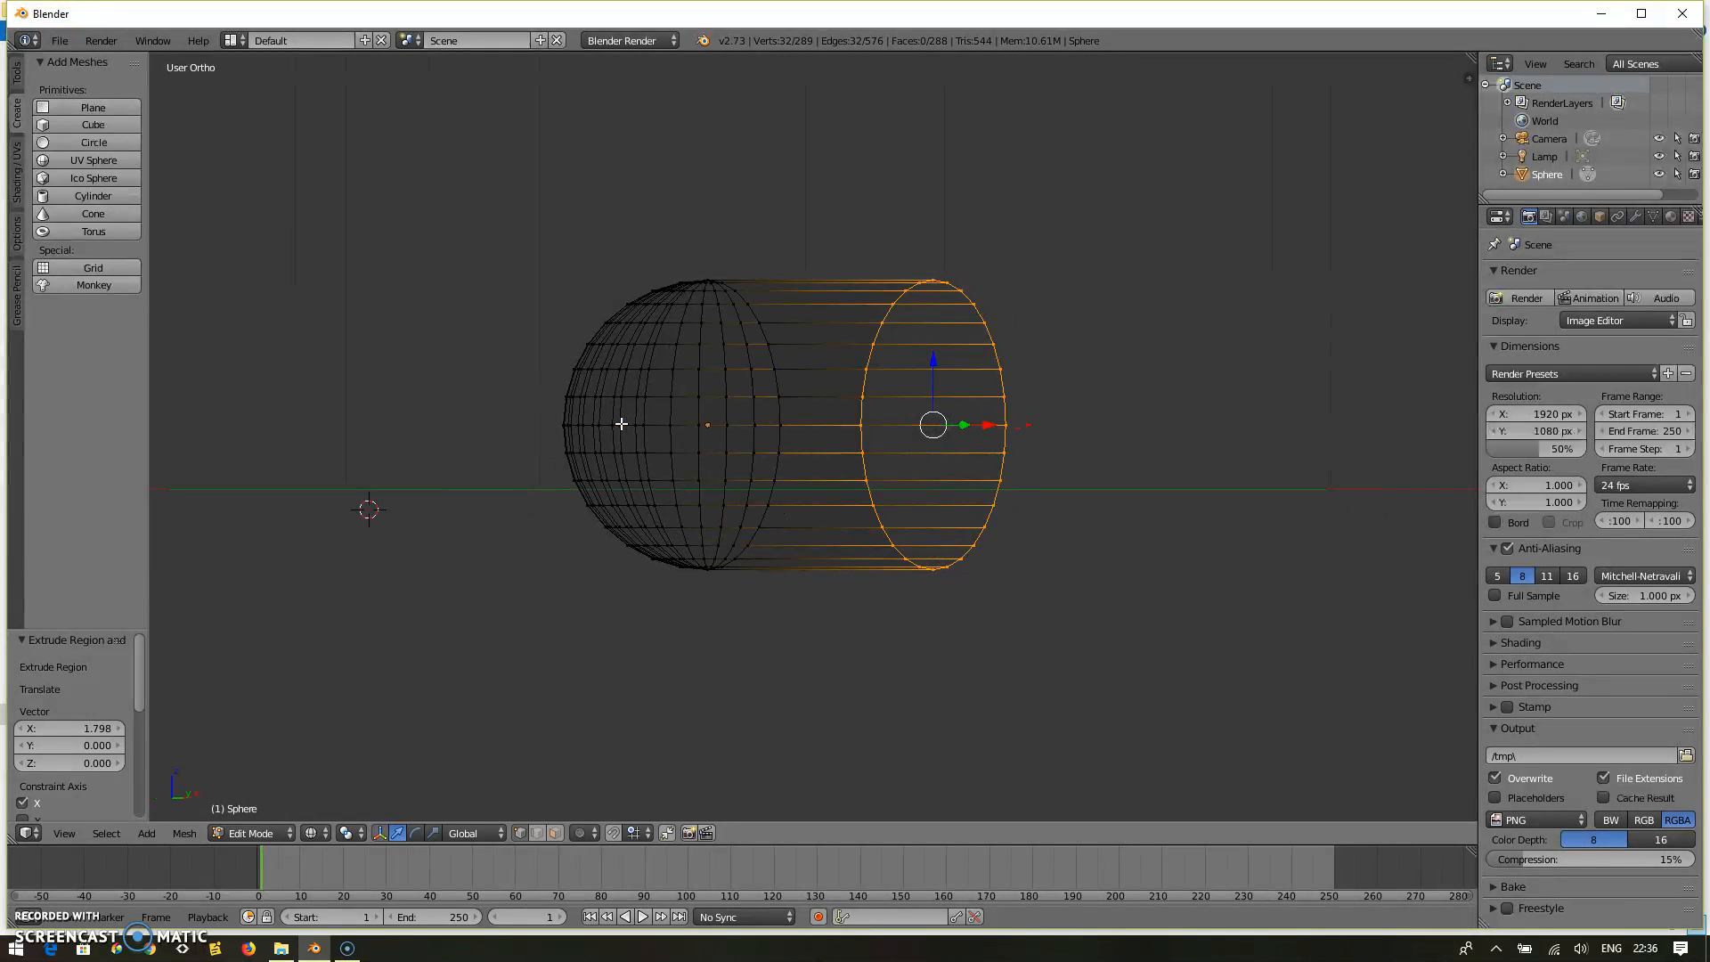
pyautogui.press('KP_6')
pyautogui.press('KP_6')
pyautogui.press('KP_6')
pyautogui.press('KP_6')
pyautogui.press('KP_6')
pyautogui.press('KP_6')
pyautogui.press('KP_6')
pyautogui.press('KP_6')
pyautogui.press('KP_6')
pyautogui.press('KP_6')
pyautogui.press('KP_6')
pyautogui.press('KP_6')
pyautogui.press('KP_6')
pyautogui.press('KP_6')
pyautogui.press('KP_6')
pyautogui.press('KP_6')
pyautogui.press('KP_6')
pyautogui.press('KP_6')
pyautogui.press('KP_6')
pyautogui.press('KP_6')
pyautogui.press('KP_6')
pyautogui.press('KP_6')
pyautogui.press('KP_6')
pyautogui.press('KP_6')
pyautogui.press('KP_6')
pyautogui.press('KP_6')
pyautogui.press('KP_4')
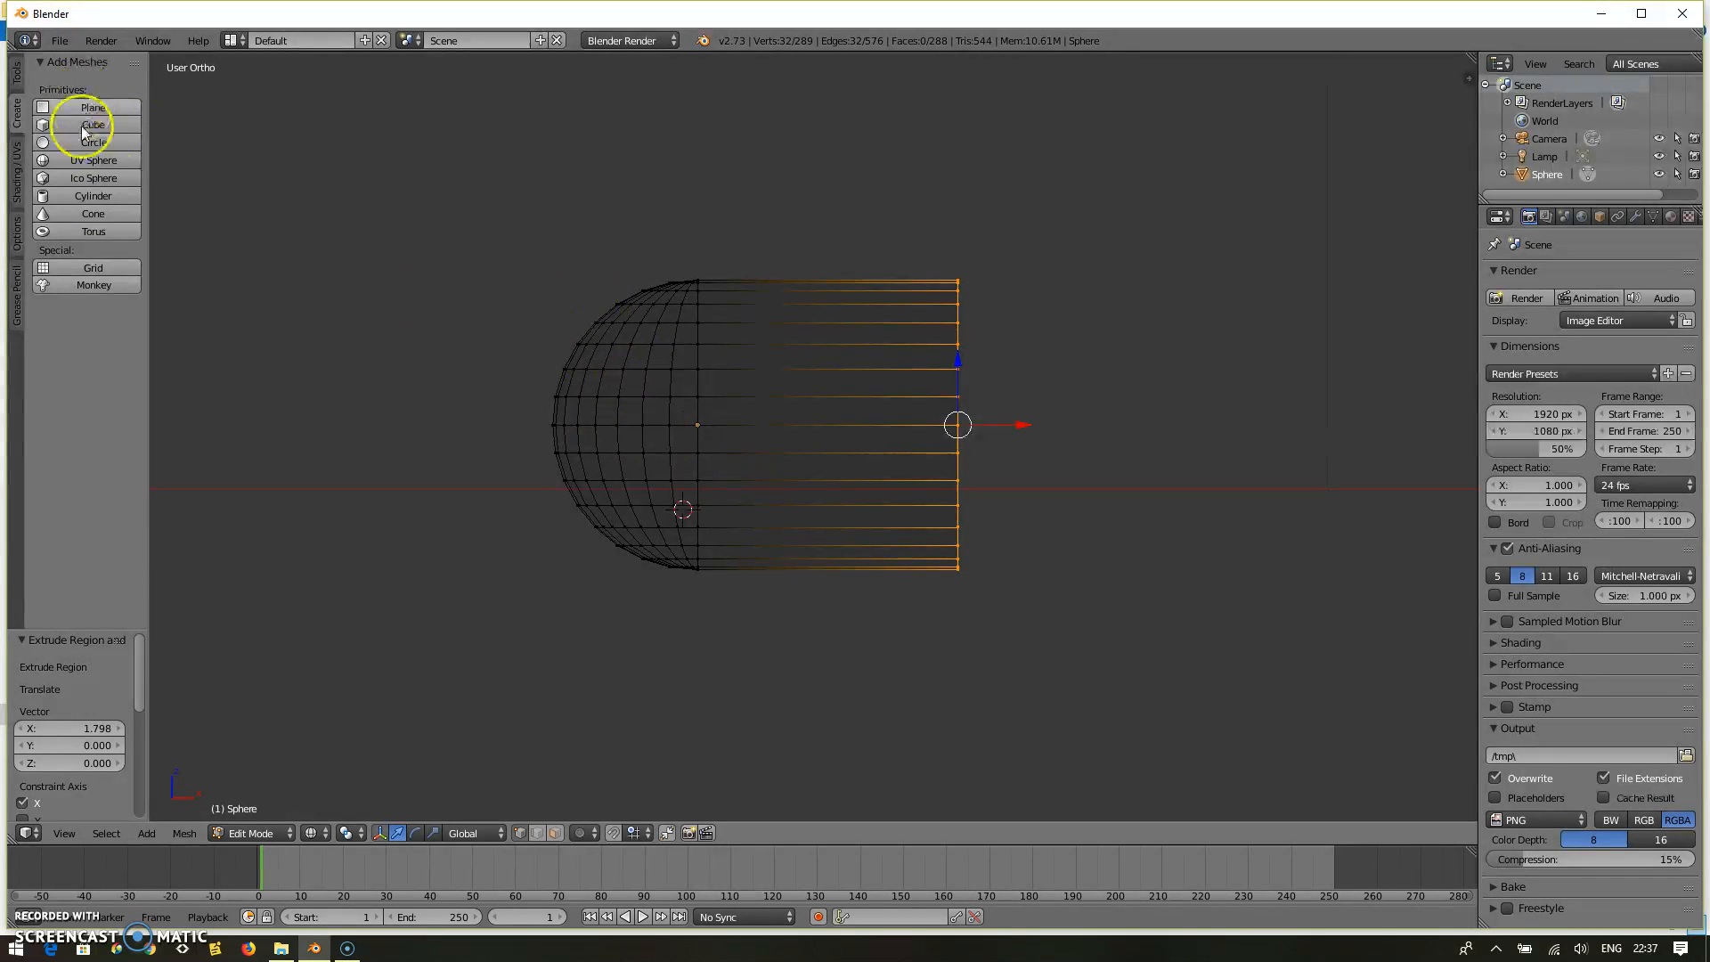
# Deselect all vertices and display the body with Solid viewport shading in Object Mode.
pyautogui.press('a')
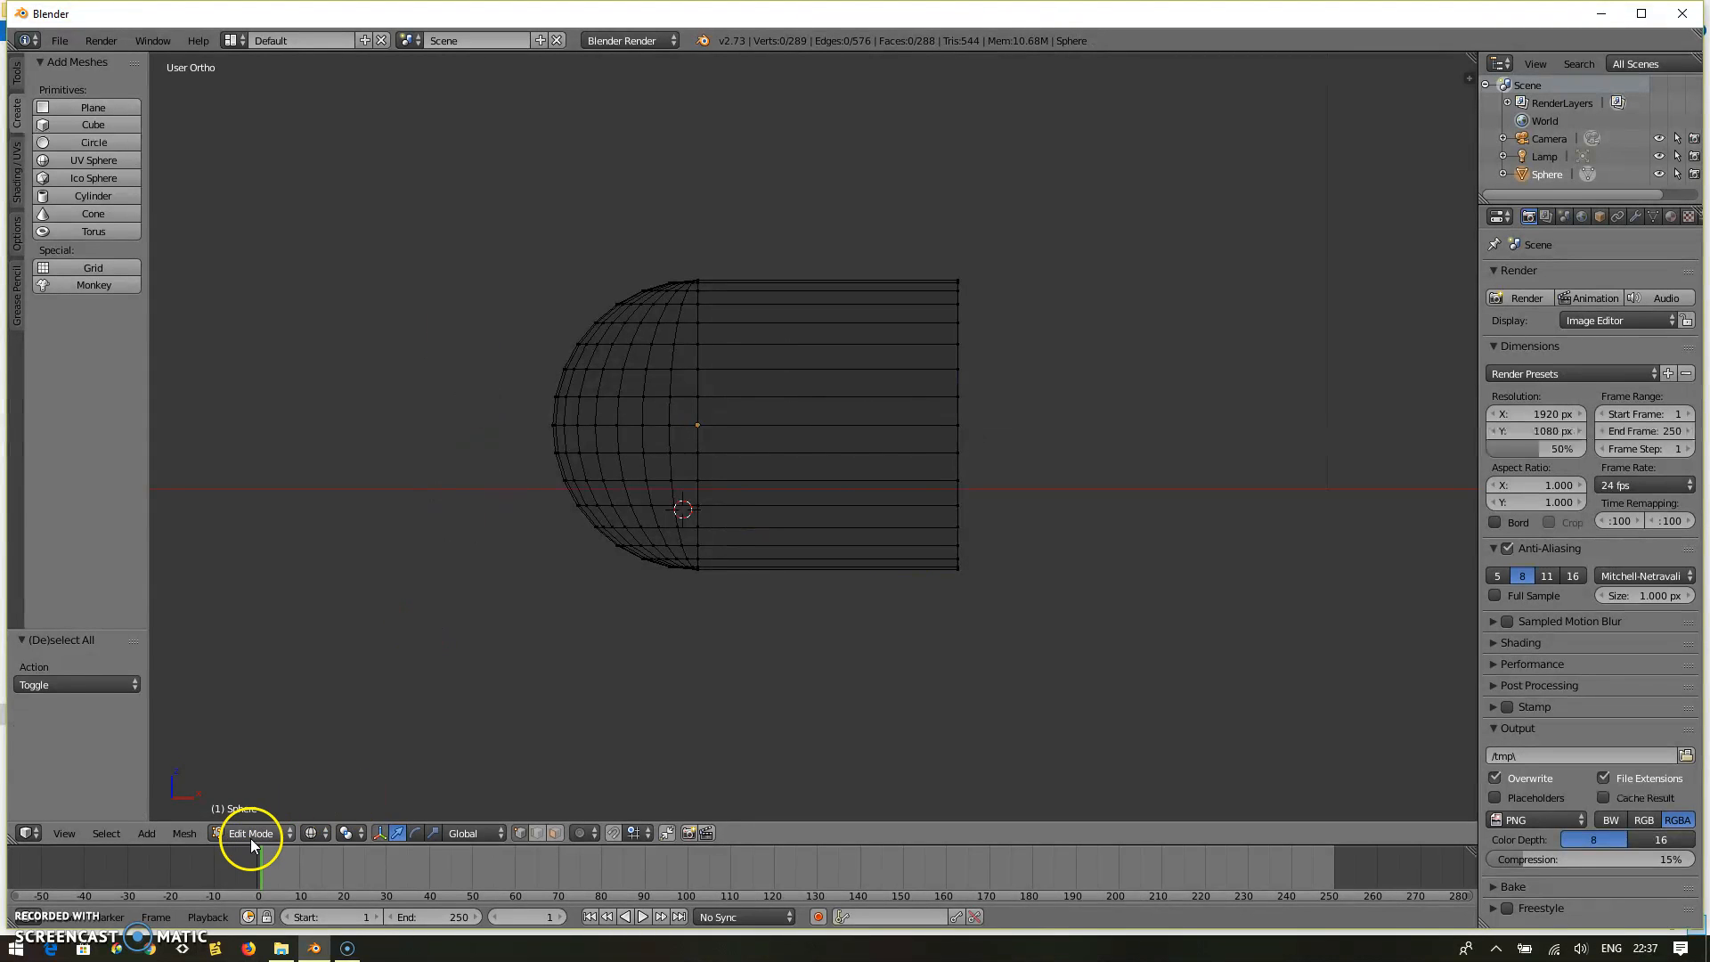
pyautogui.click(309, 834)
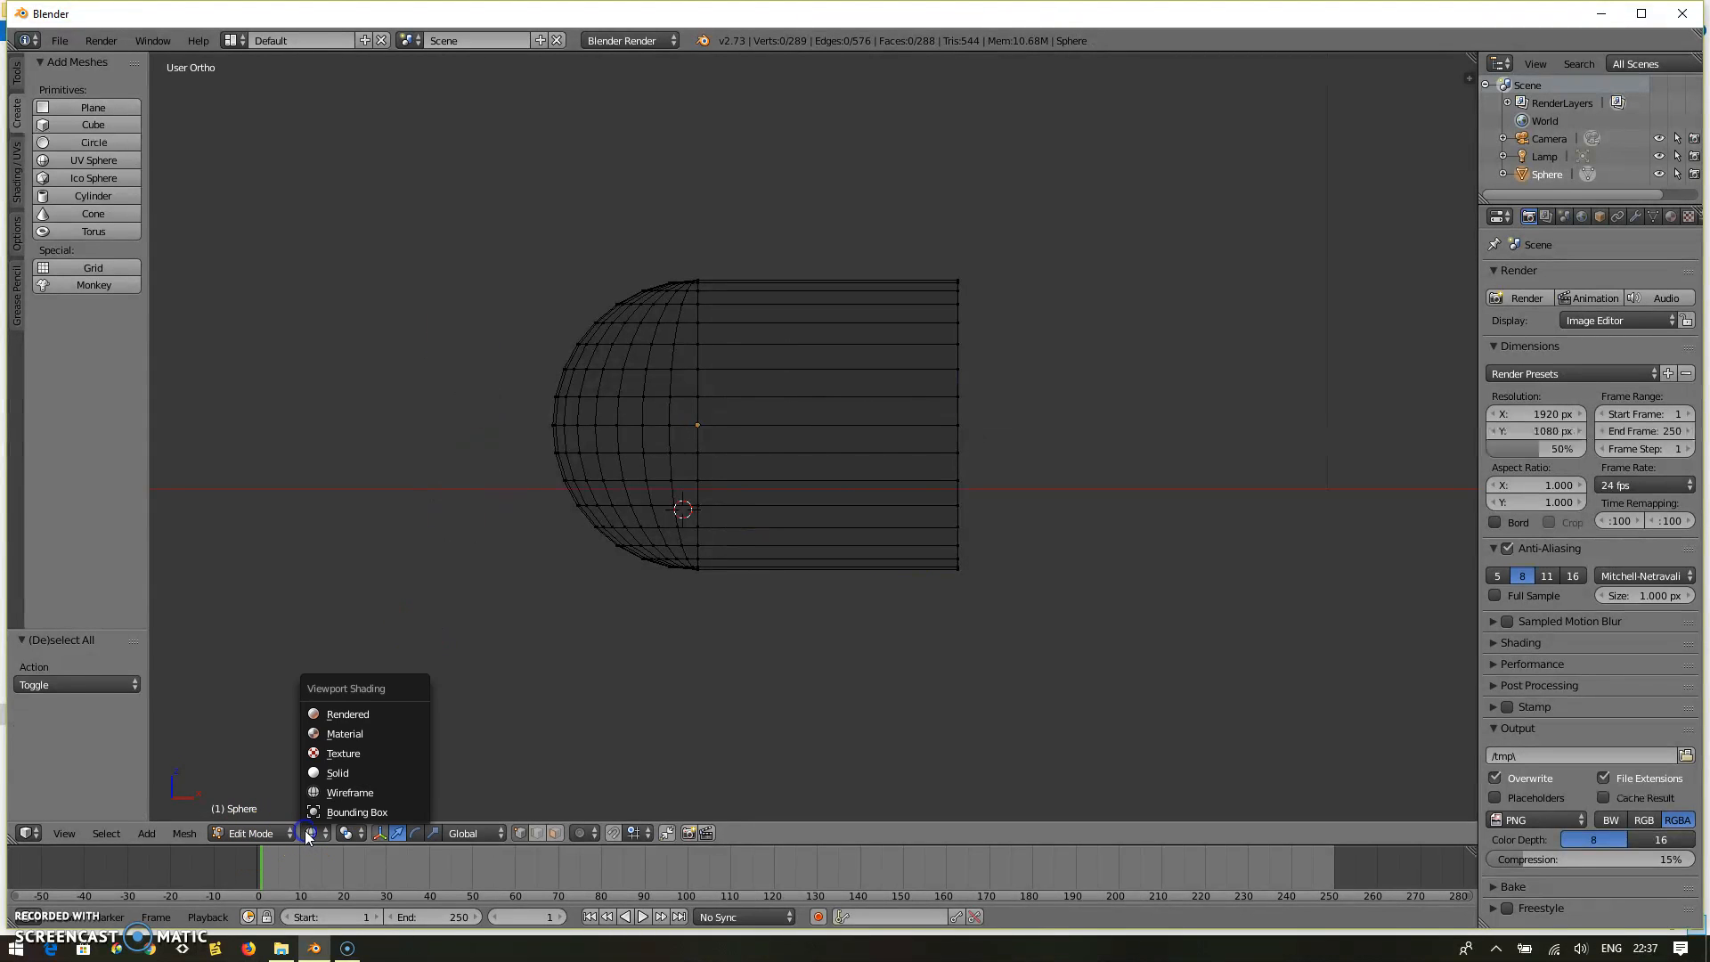
pyautogui.click(320, 773)
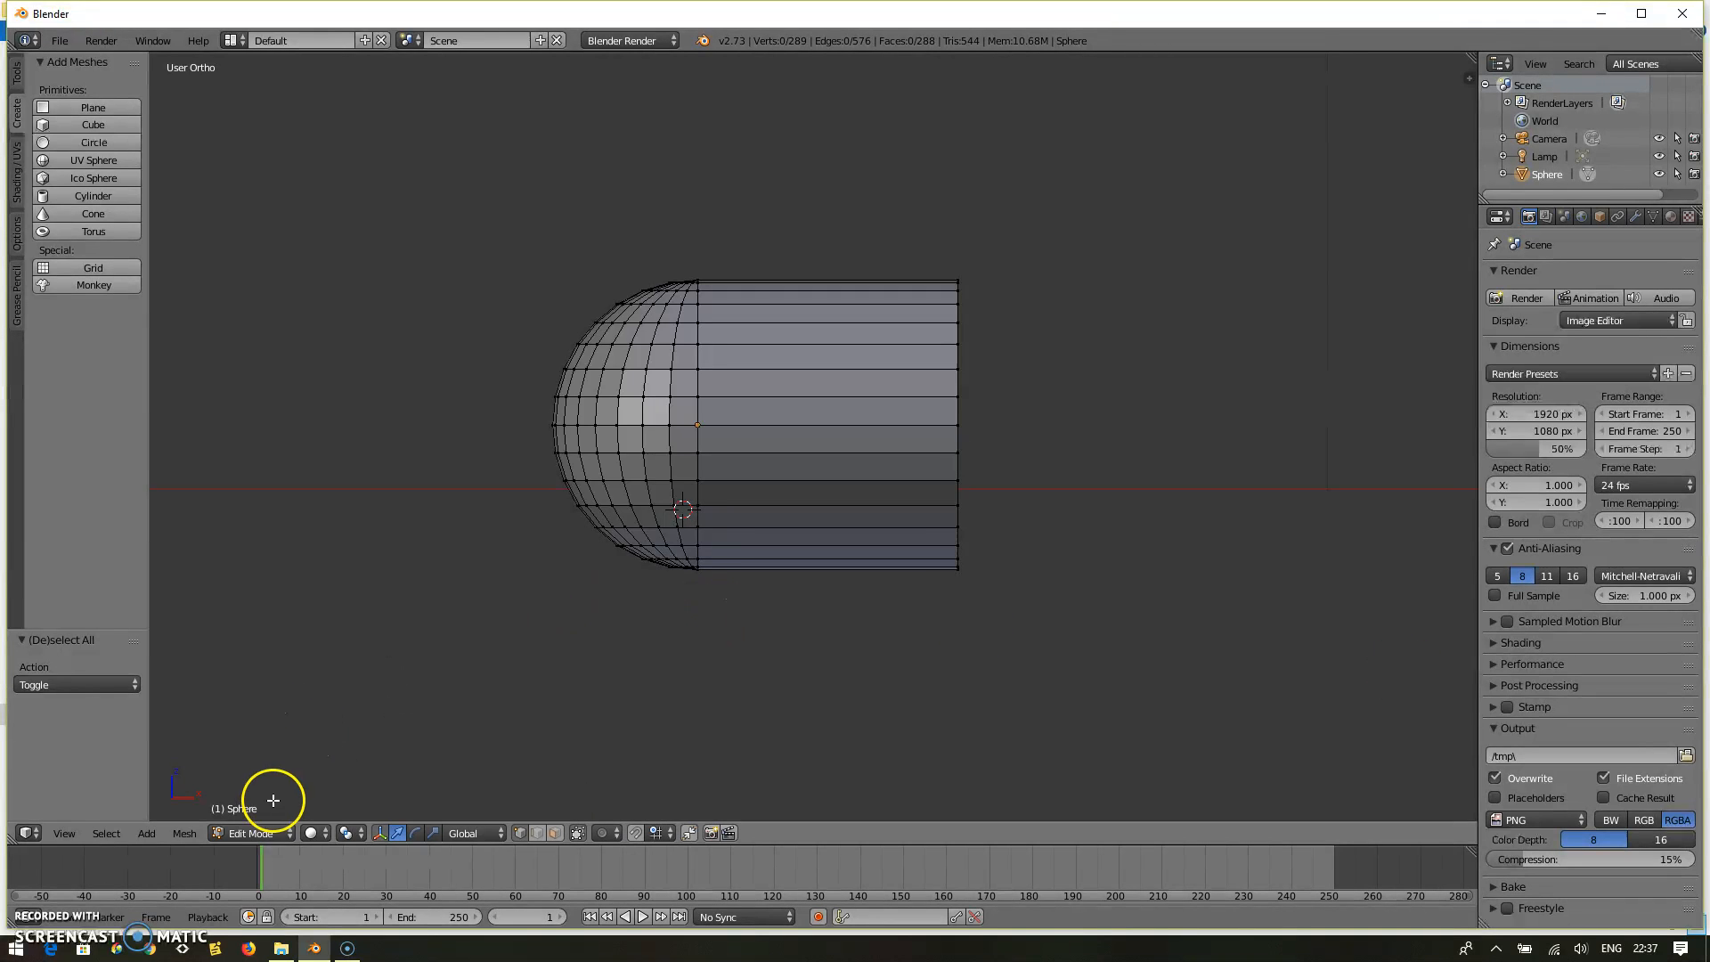
pyautogui.click(252, 832)
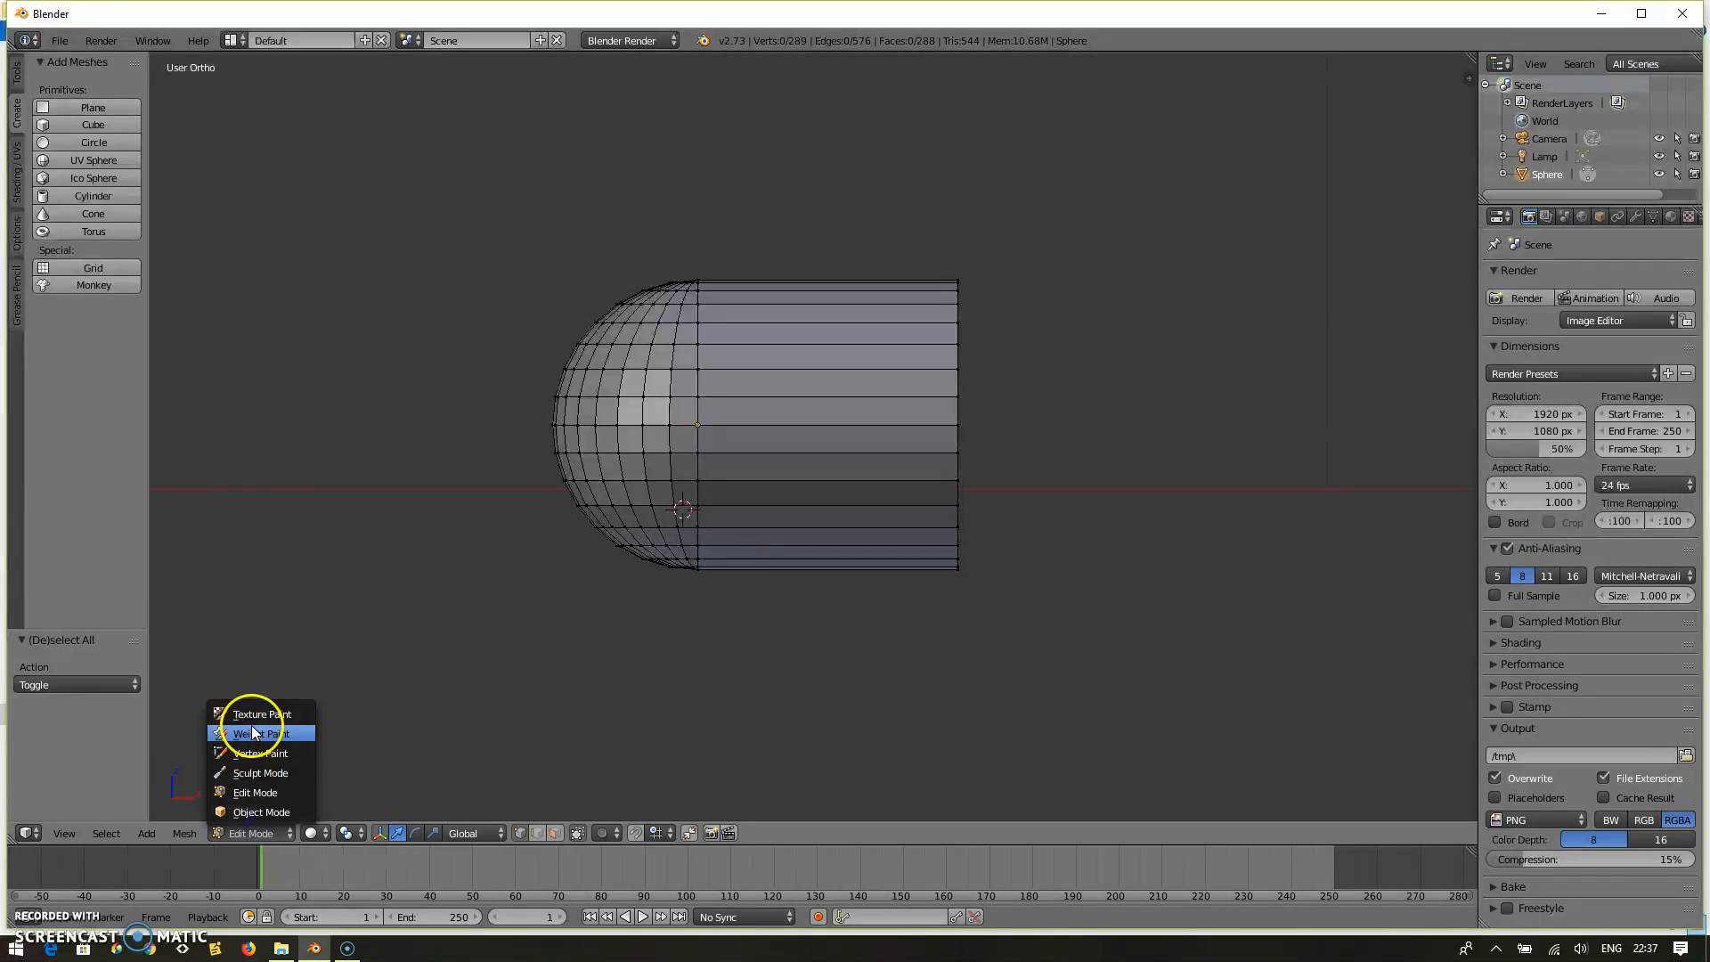
pyautogui.click(246, 810)
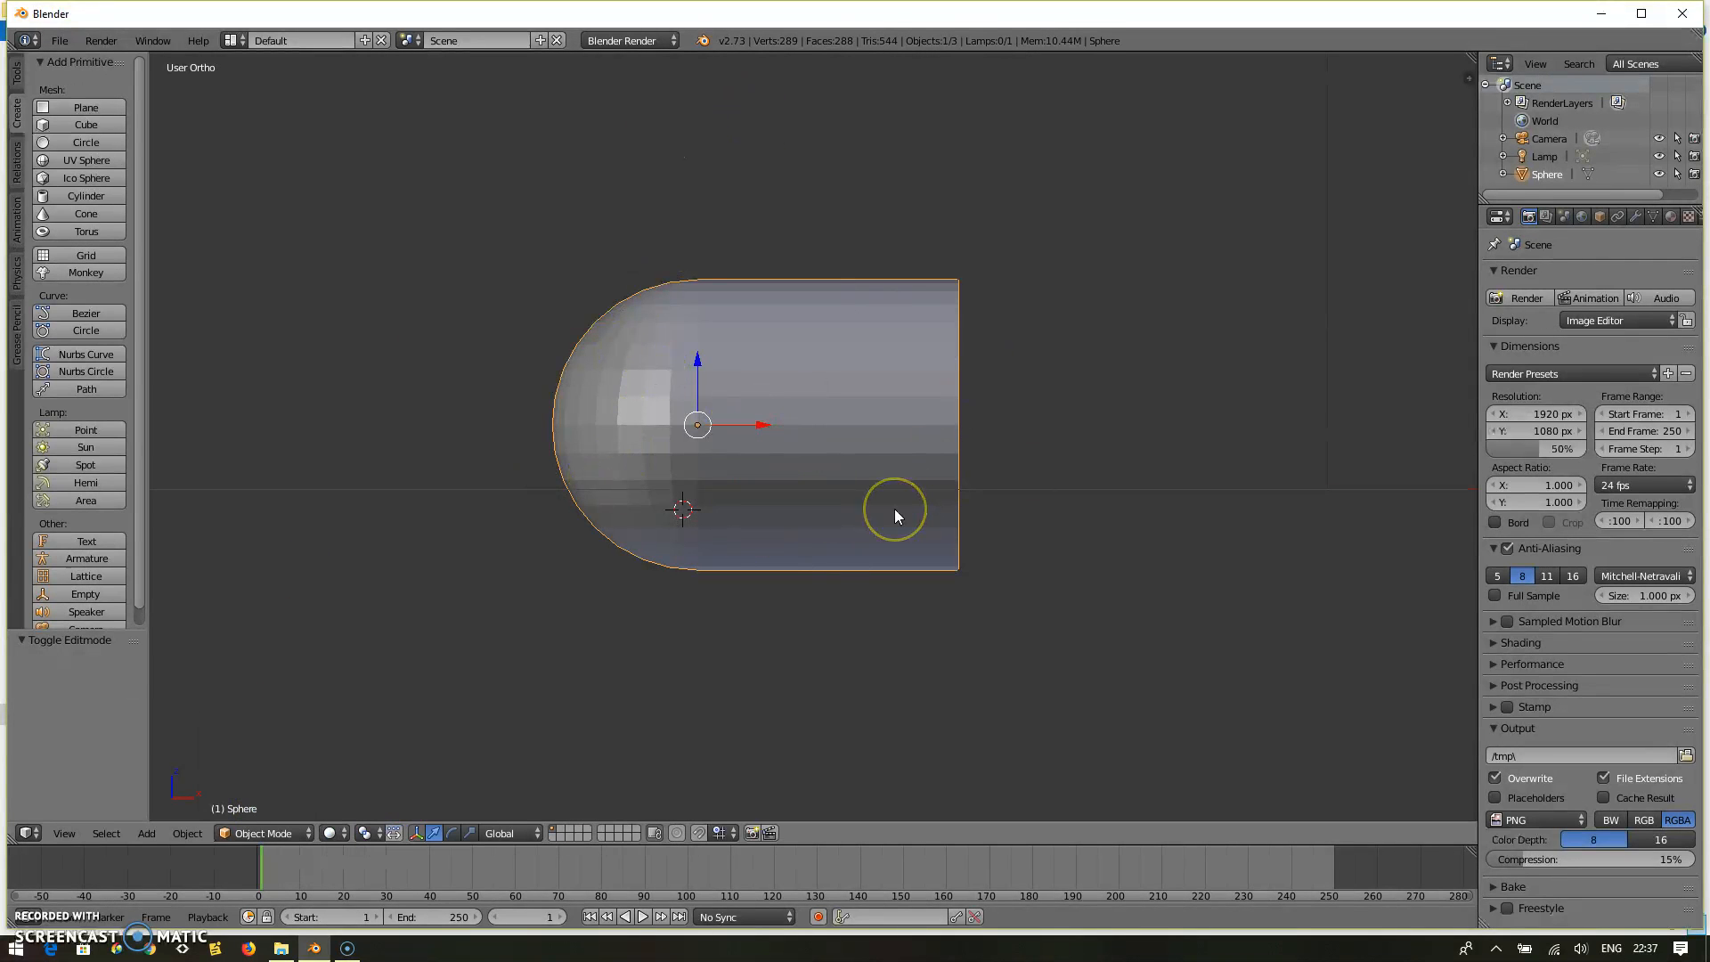
# Orbit a full turn around the solid body in Object Mode to examine its open end and rounded end.
pyautogui.press('KP_6')
pyautogui.press('KP_6')
pyautogui.press('KP_6')
pyautogui.press('KP_6')
pyautogui.press('KP_6')
pyautogui.press('KP_6')
pyautogui.press('KP_6')
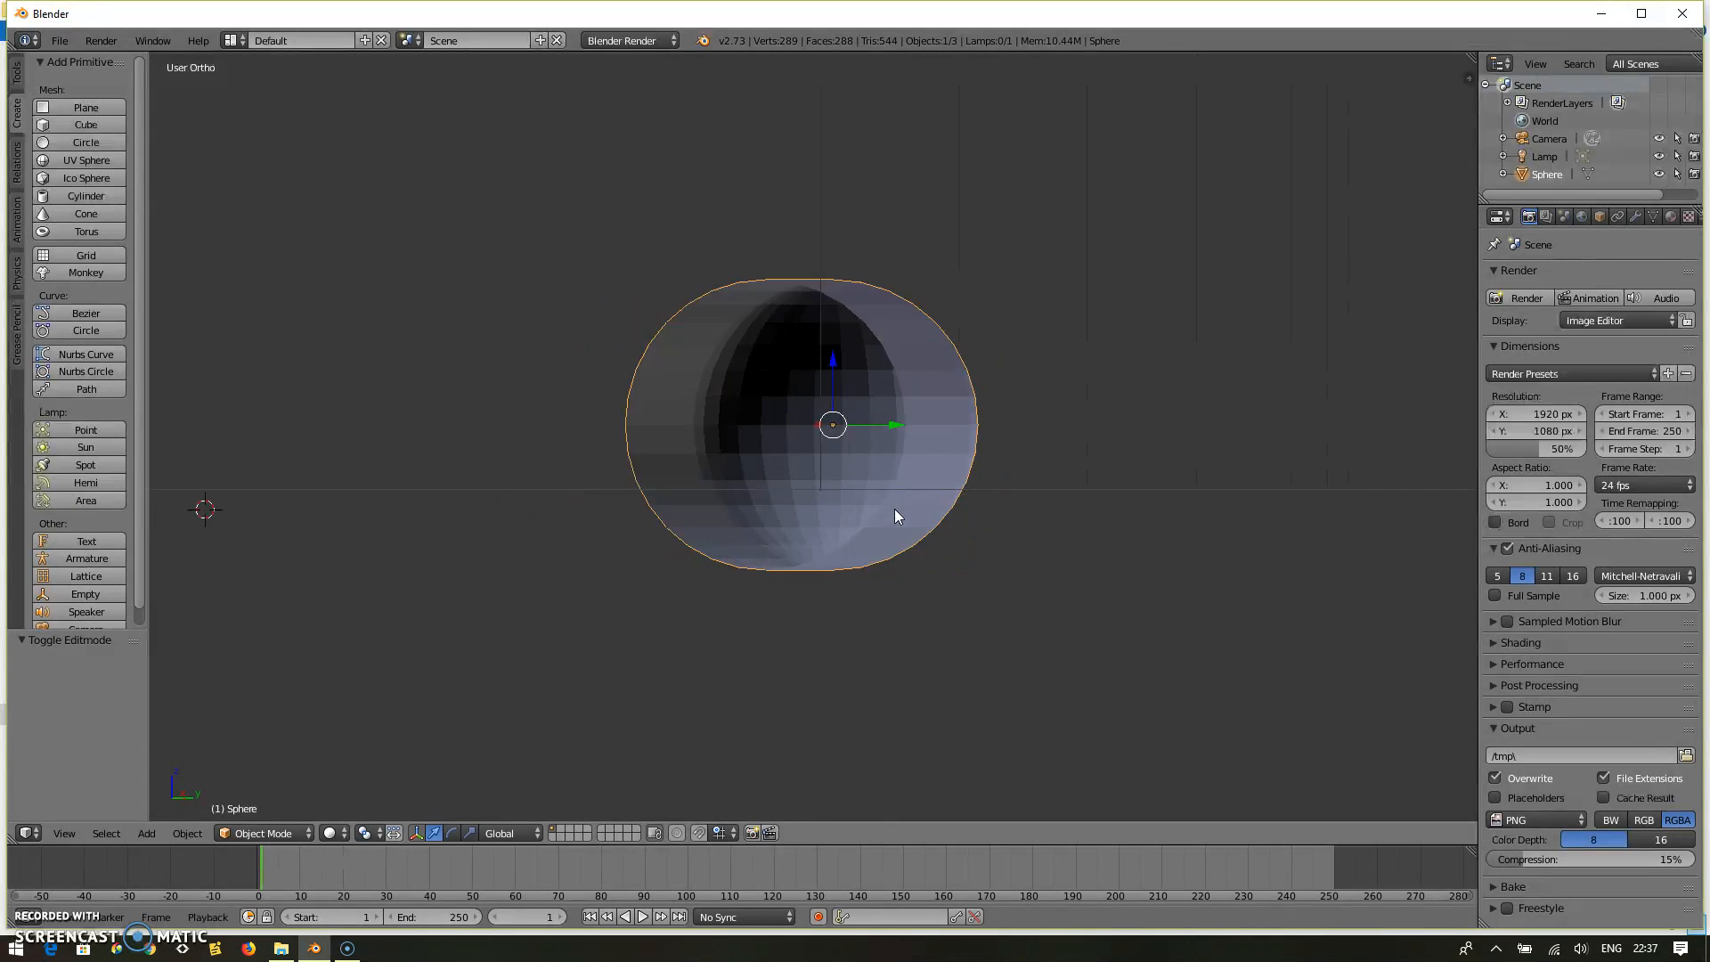
pyautogui.press('KP_6')
pyautogui.press('KP_6')
pyautogui.press('KP_6')
pyautogui.press('KP_6')
pyautogui.press('KP_6')
pyautogui.press('KP_6')
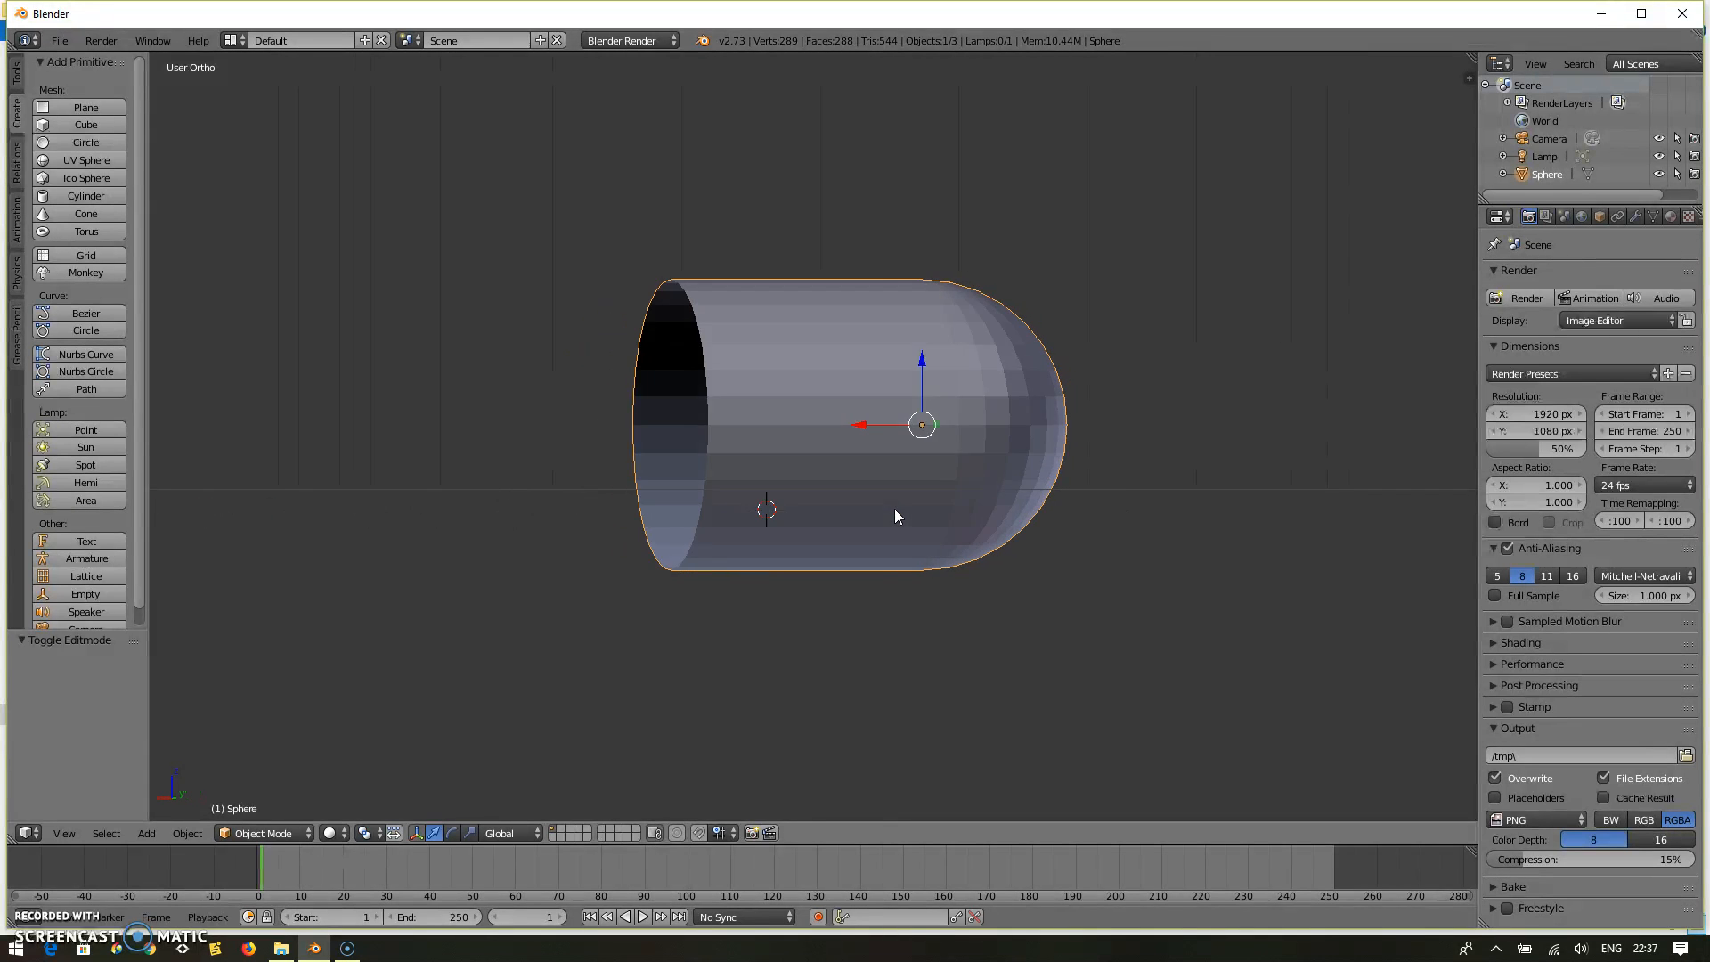
pyautogui.press('KP_6')
pyautogui.press('KP_6')
pyautogui.press('KP_6')
pyautogui.press('KP_6')
pyautogui.press('KP_6')
pyautogui.press('KP_6')
pyautogui.press('KP_6')
pyautogui.press('KP_6')
pyautogui.press('KP_6')
pyautogui.press('KP_6')
pyautogui.press('KP_6')
pyautogui.press('KP_6')
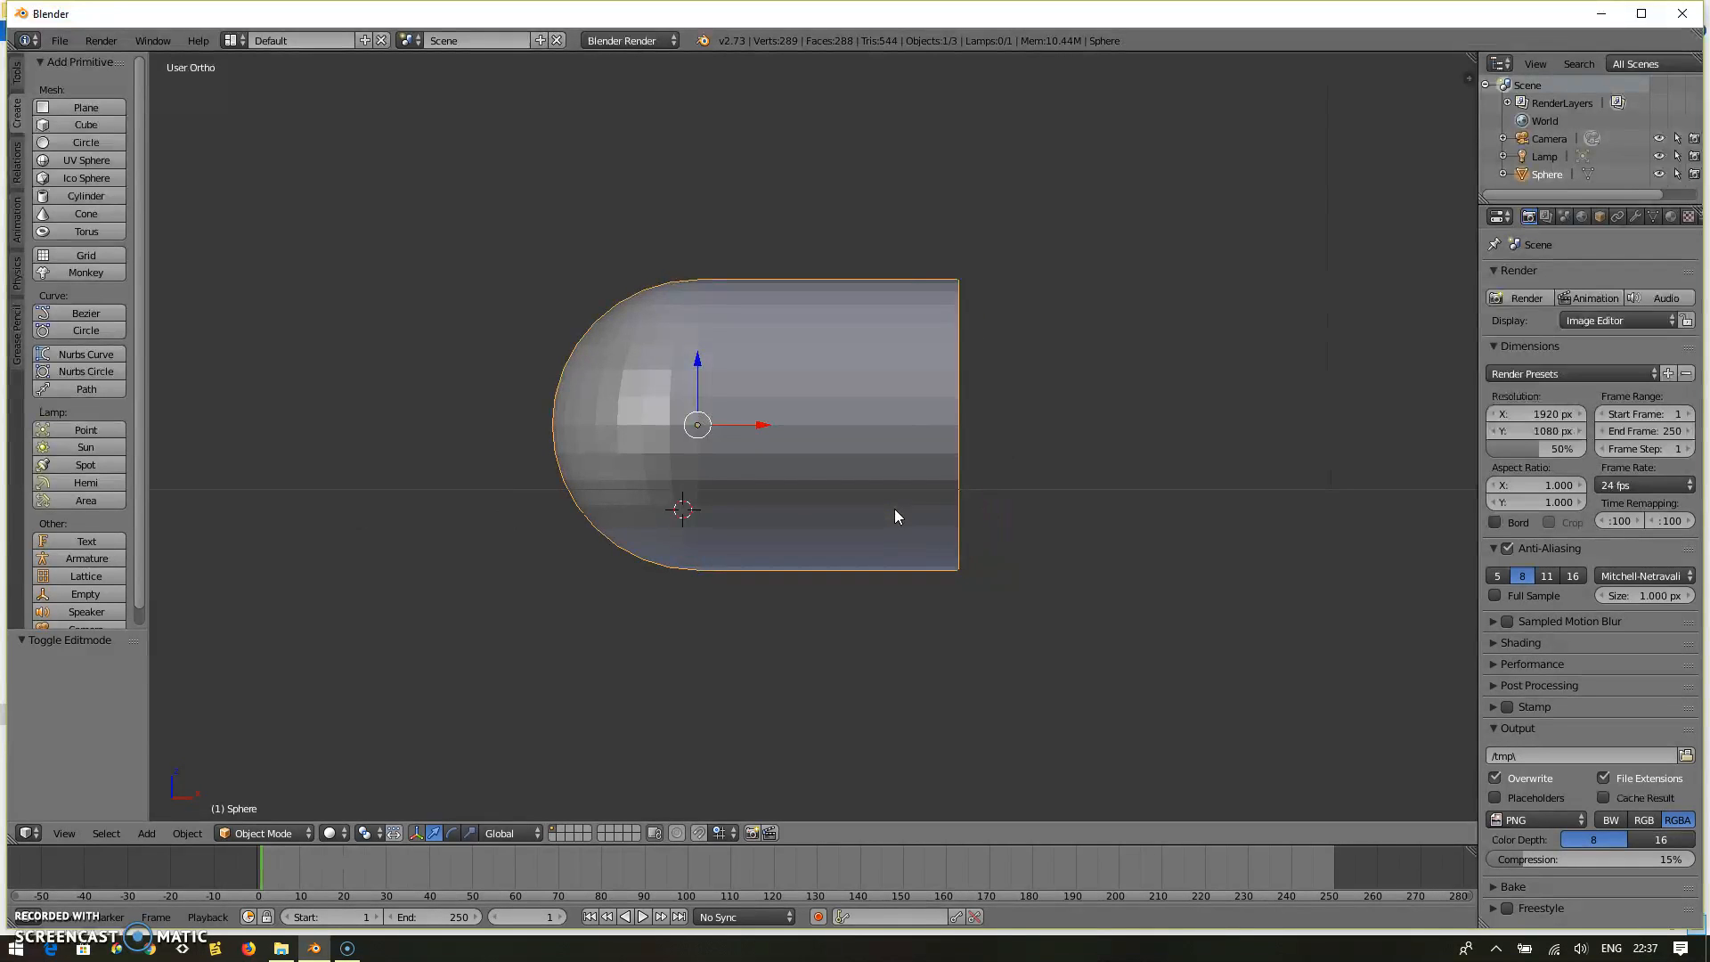
# Apply smooth shading to the capsule-like body and add a new material to it.
pyautogui.click(17, 79)
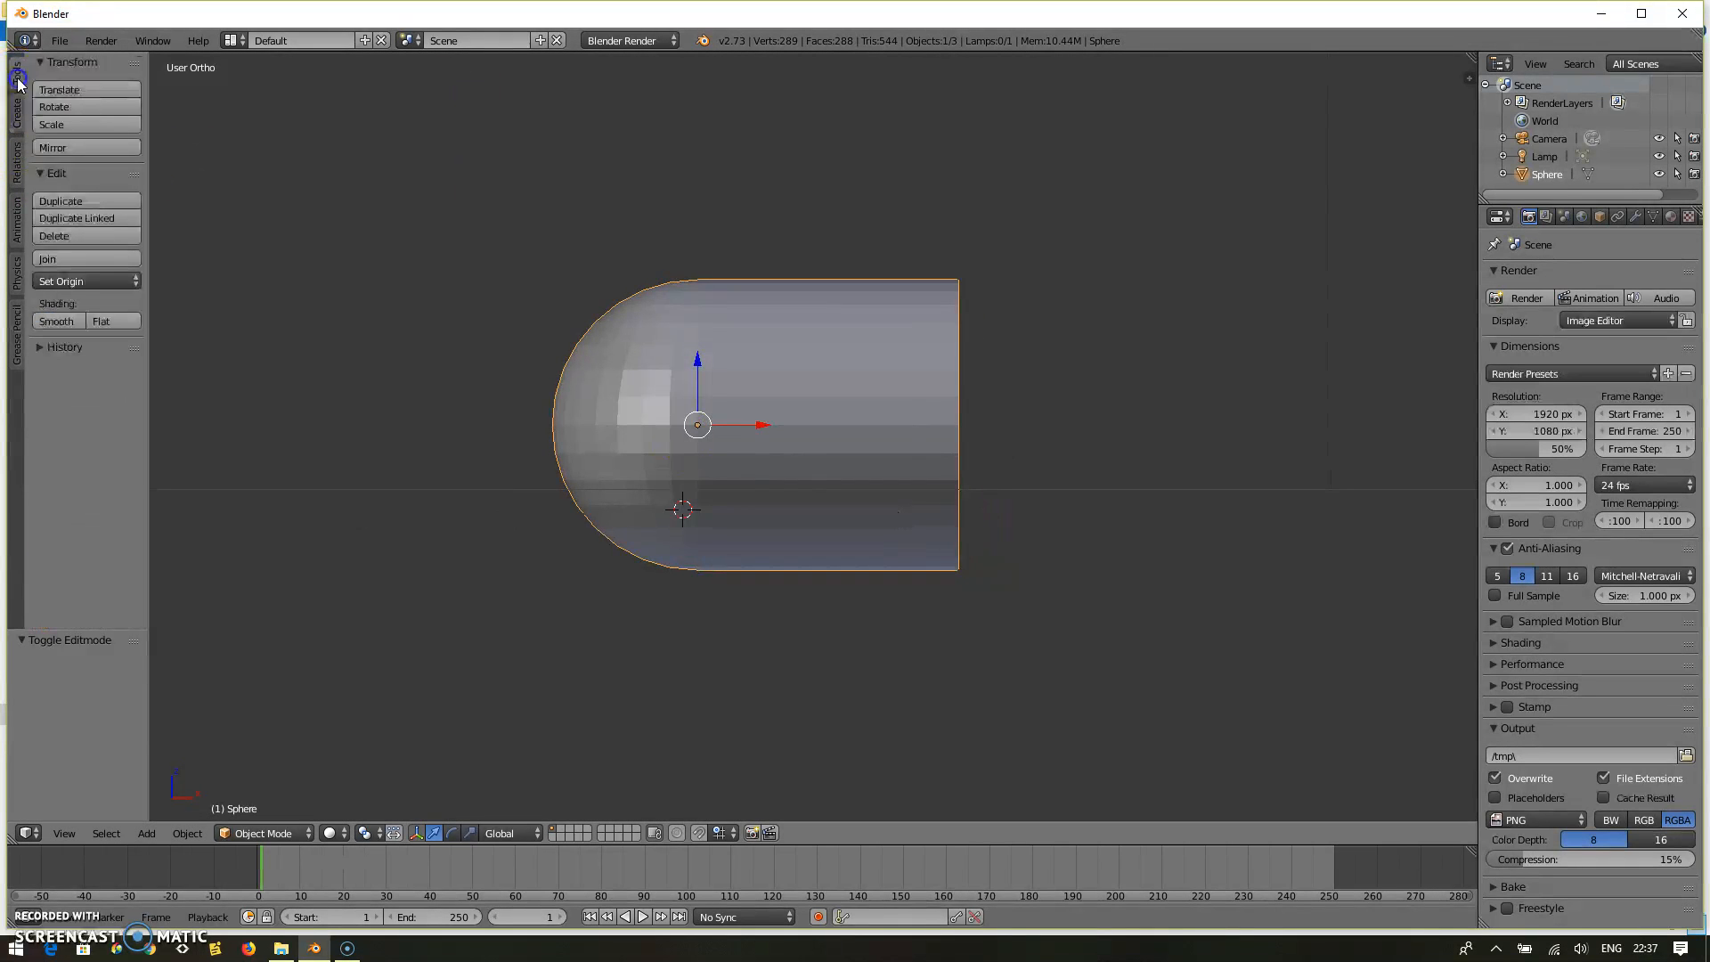
pyautogui.click(56, 322)
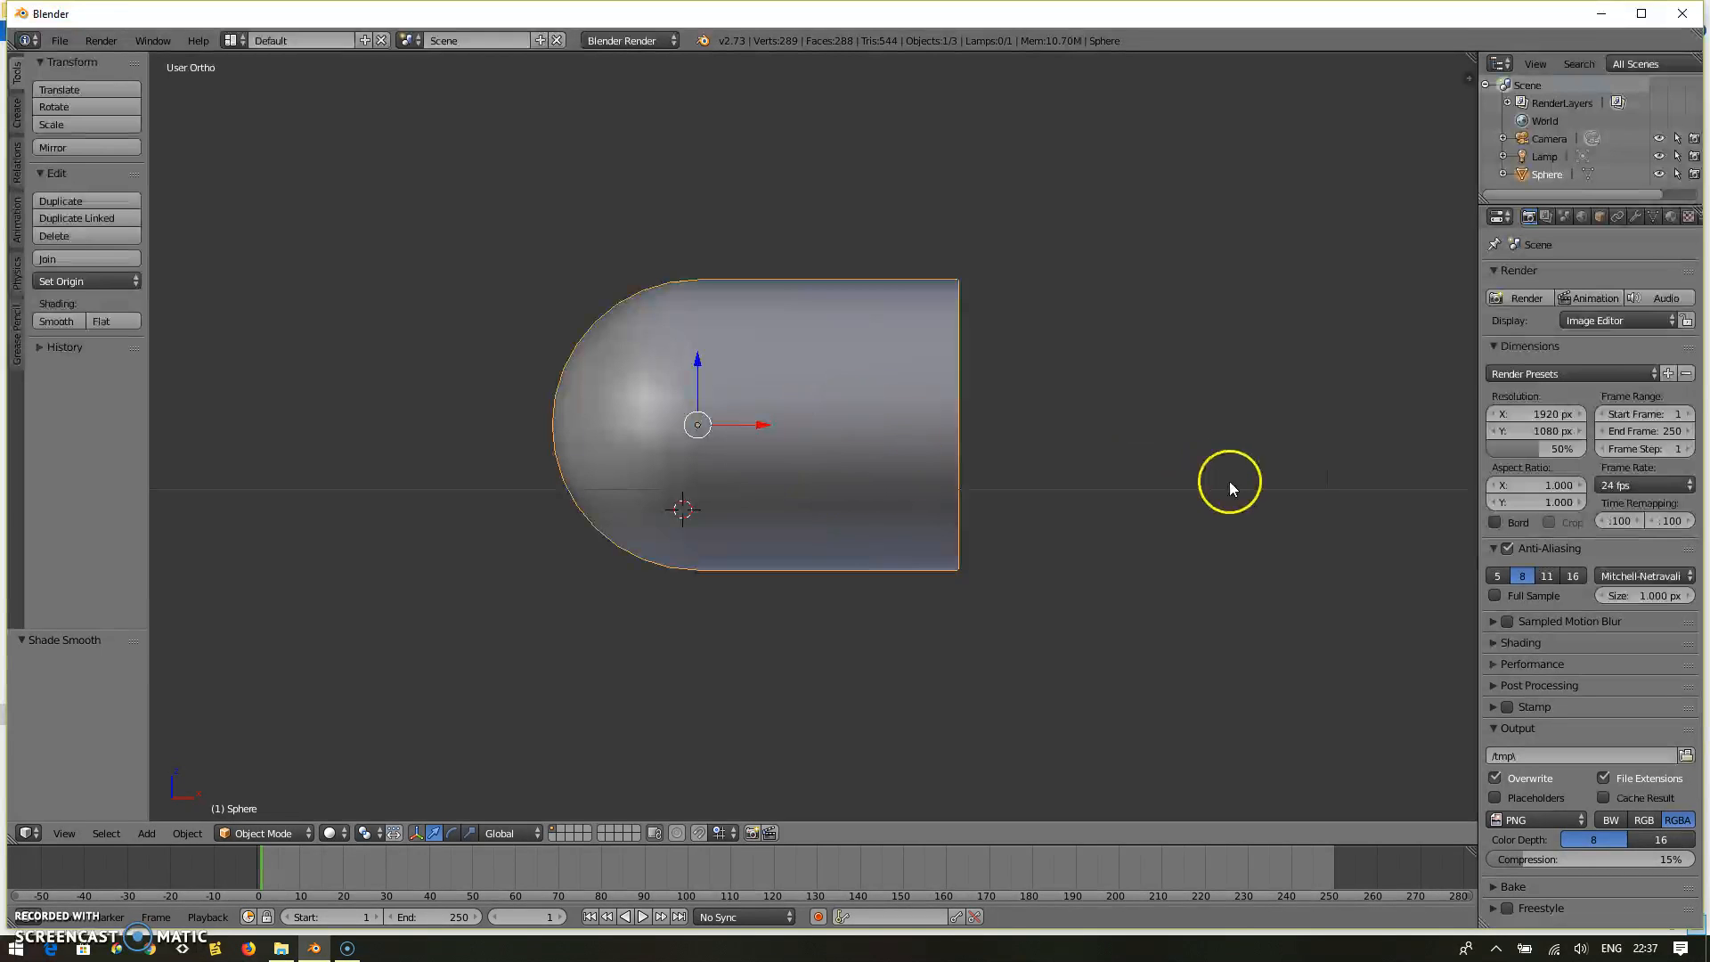
pyautogui.click(1670, 219)
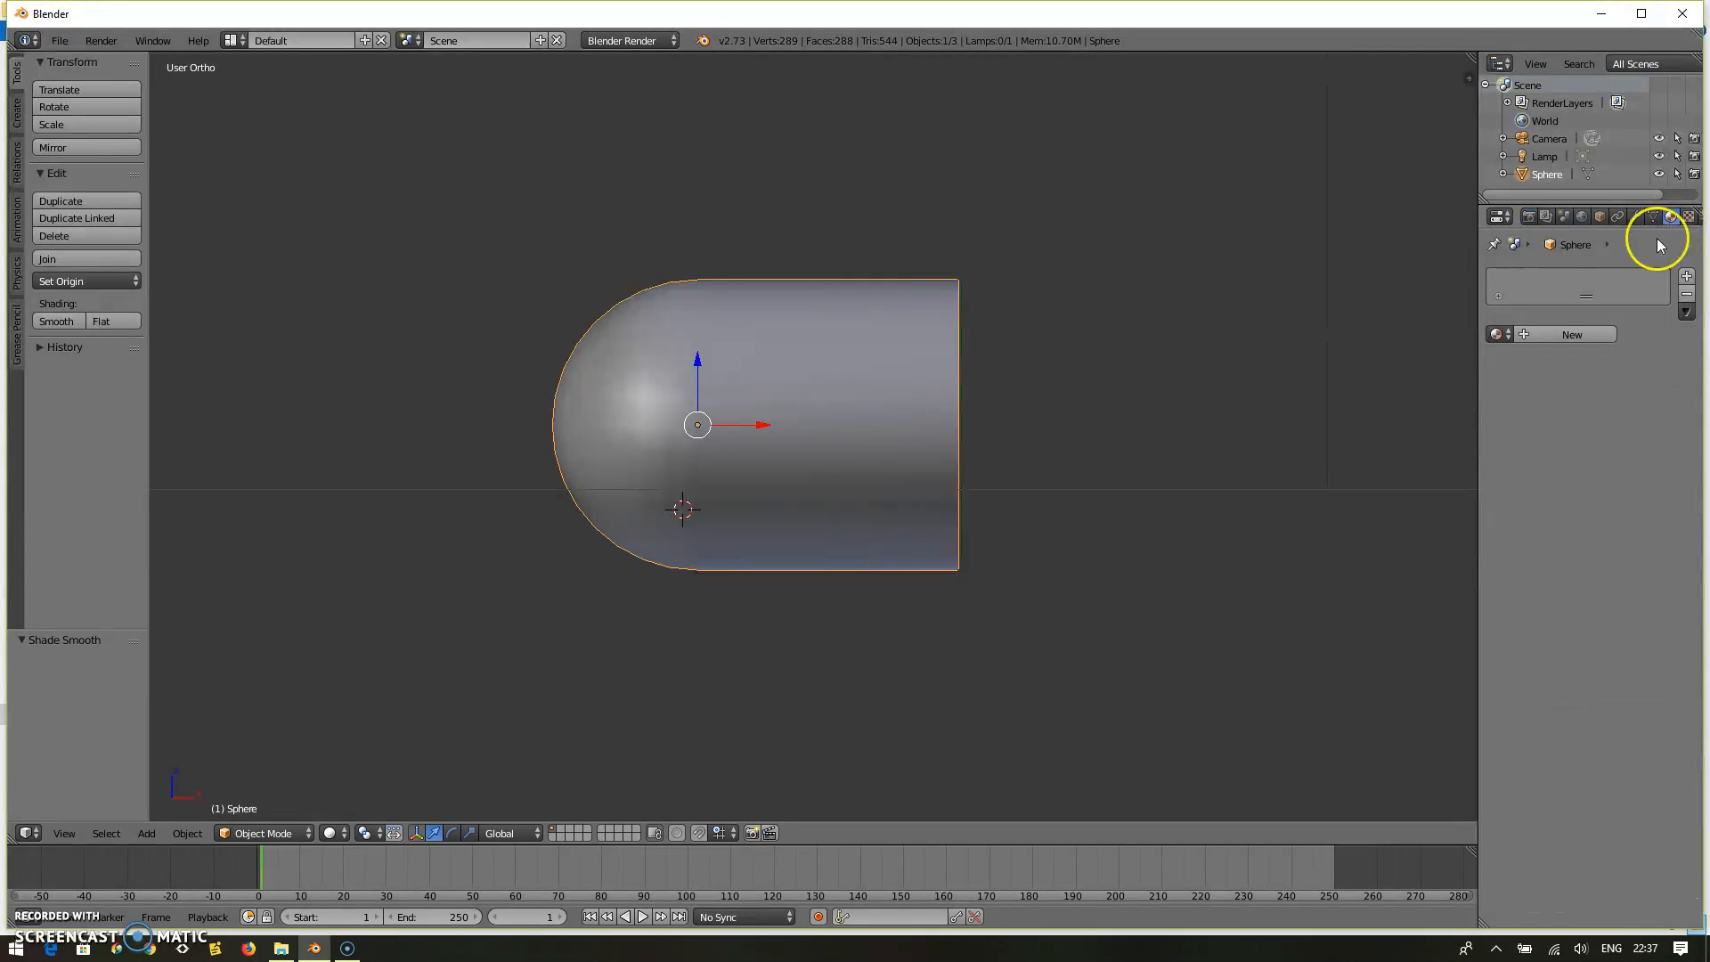
pyautogui.click(1544, 338)
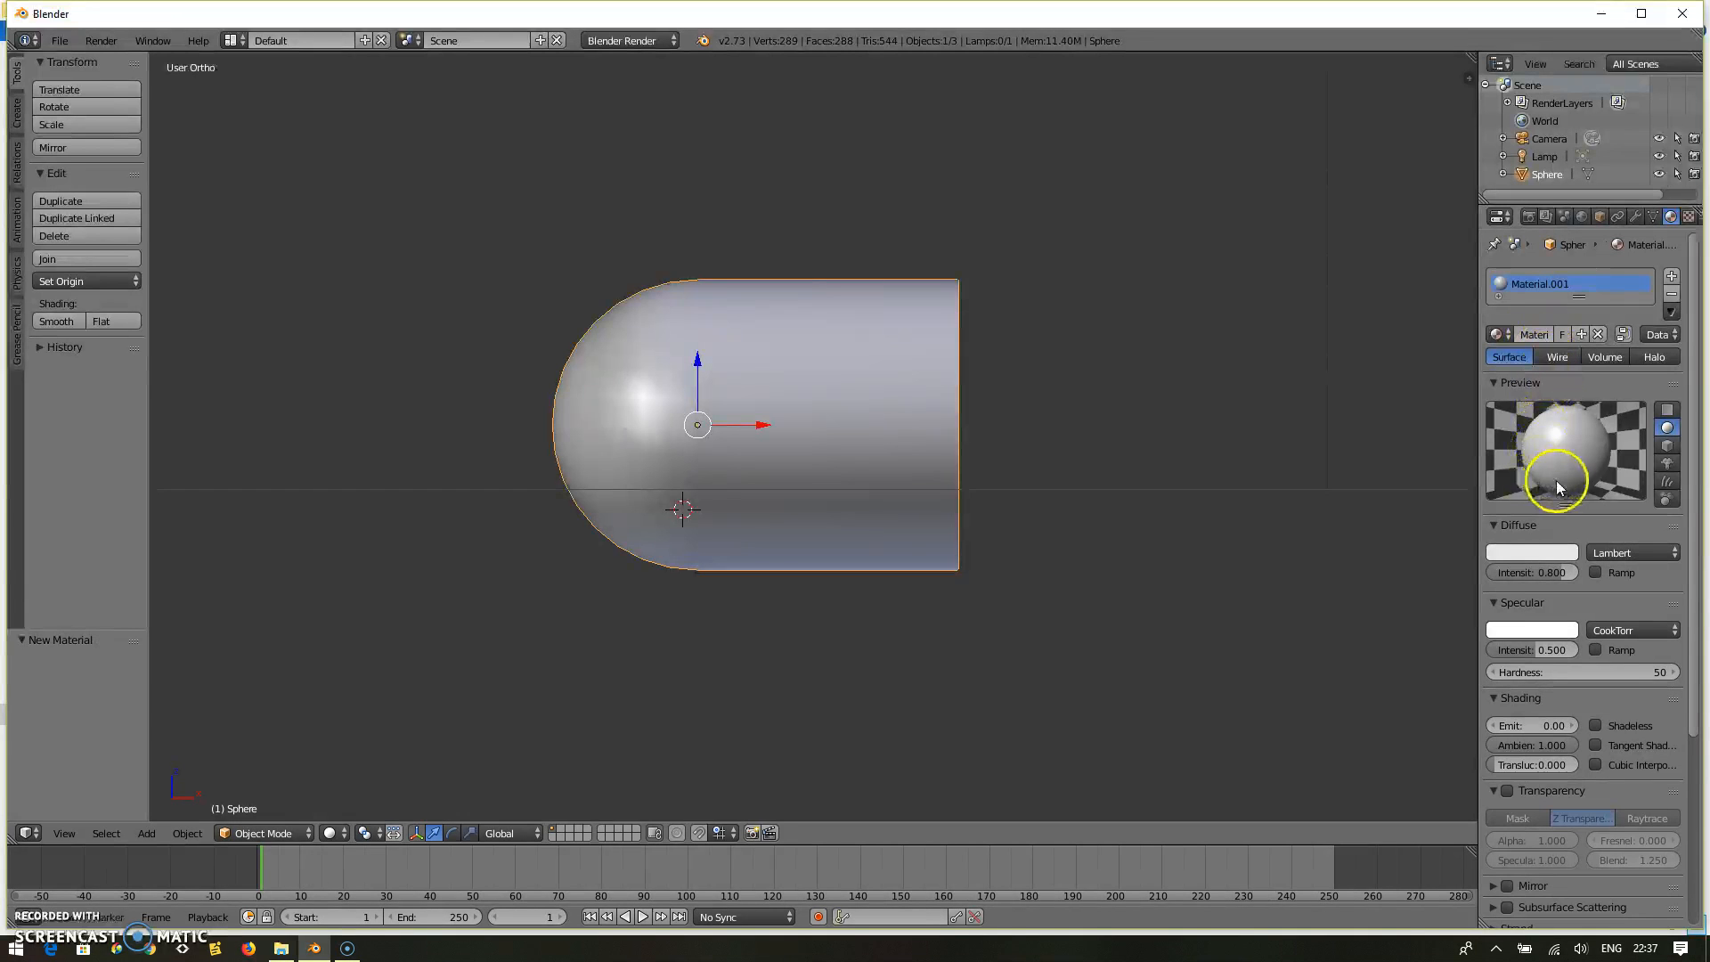
# Try orange and yellow tones for the material's diffuse colour and settle on a bright red.
pyautogui.click(1537, 554)
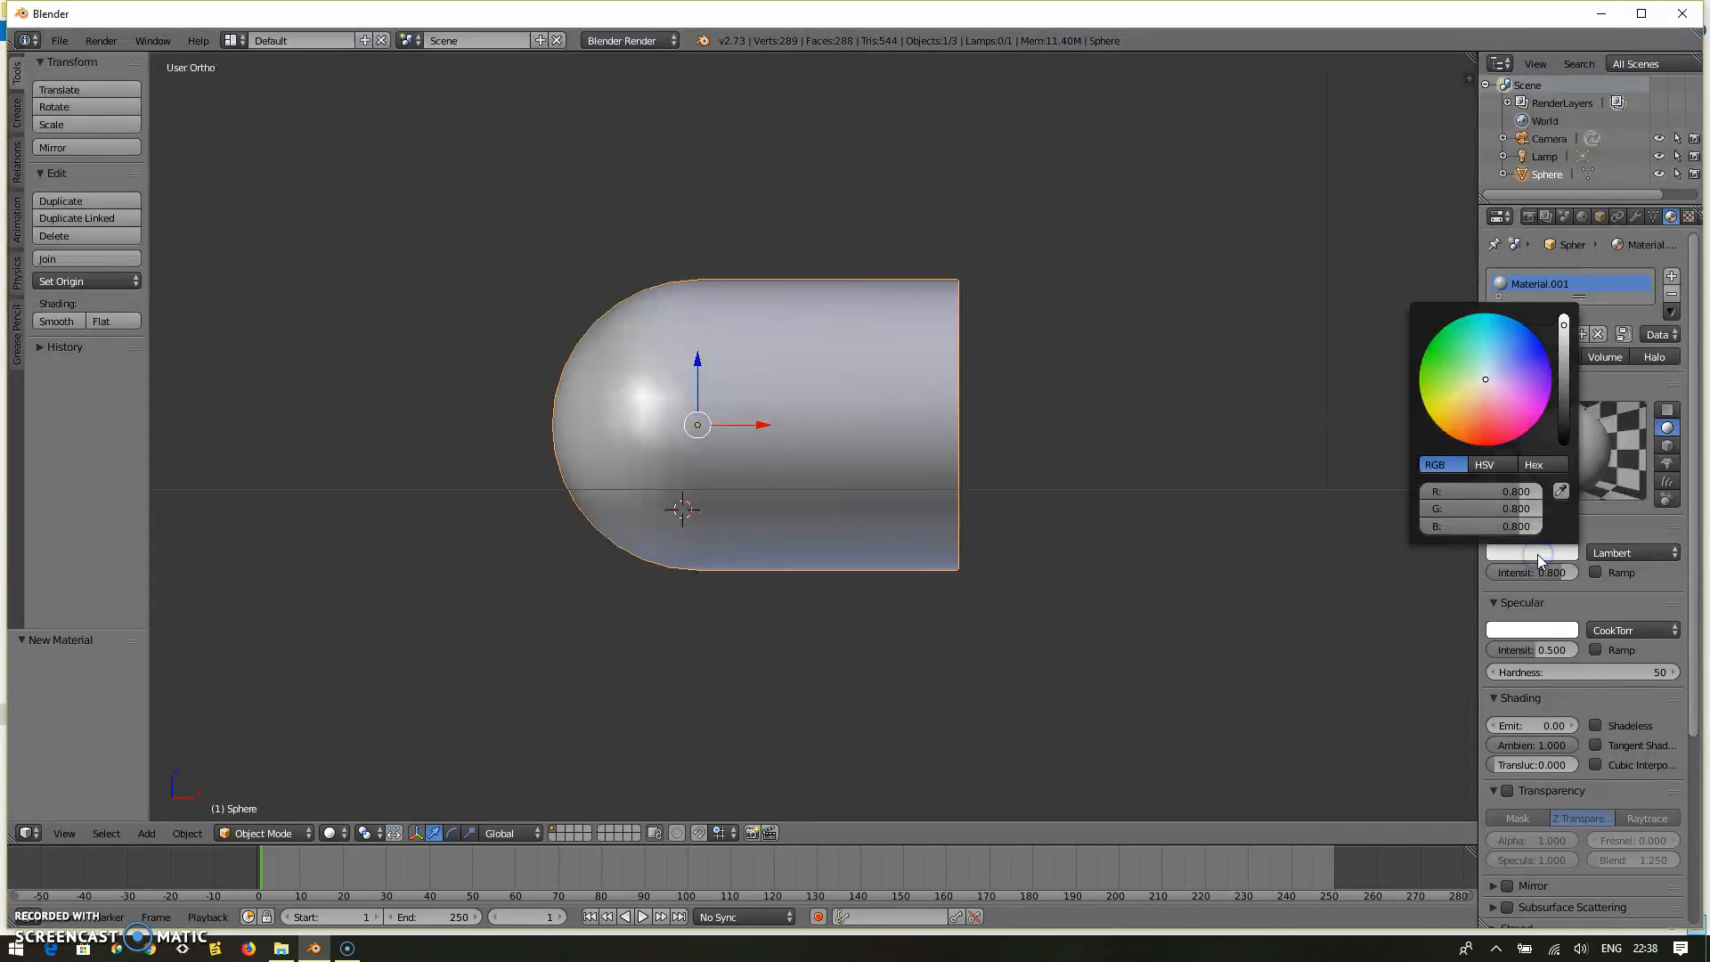
pyautogui.click(1479, 434)
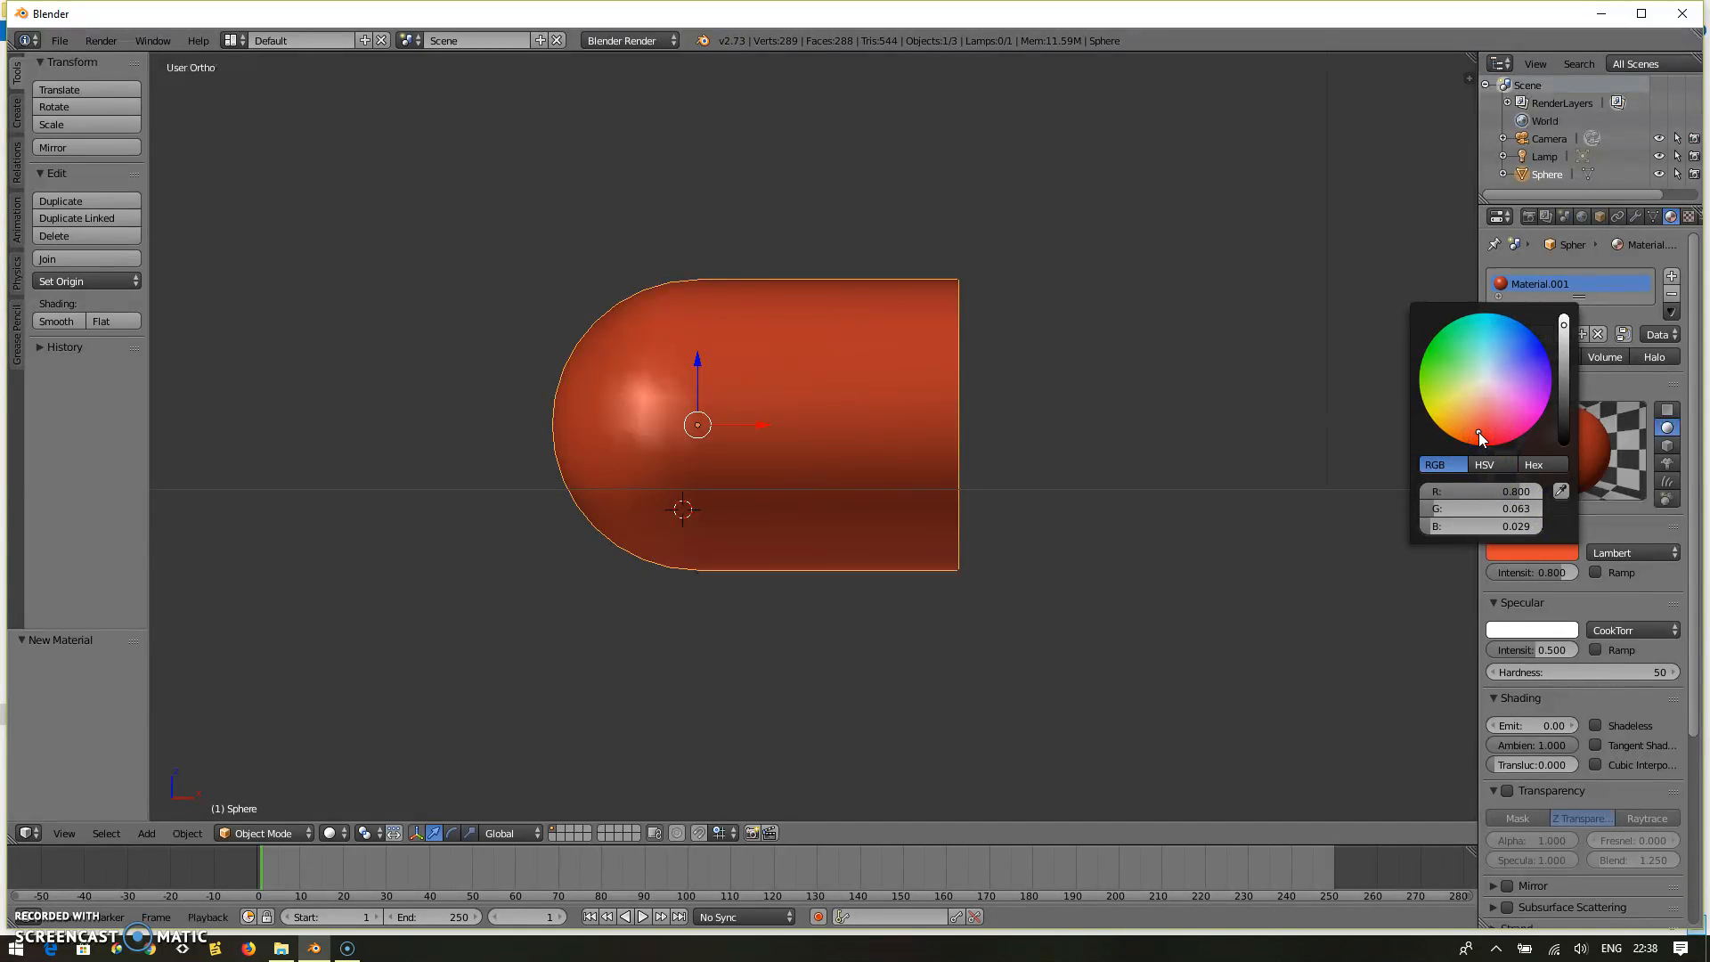
pyautogui.click(1455, 418)
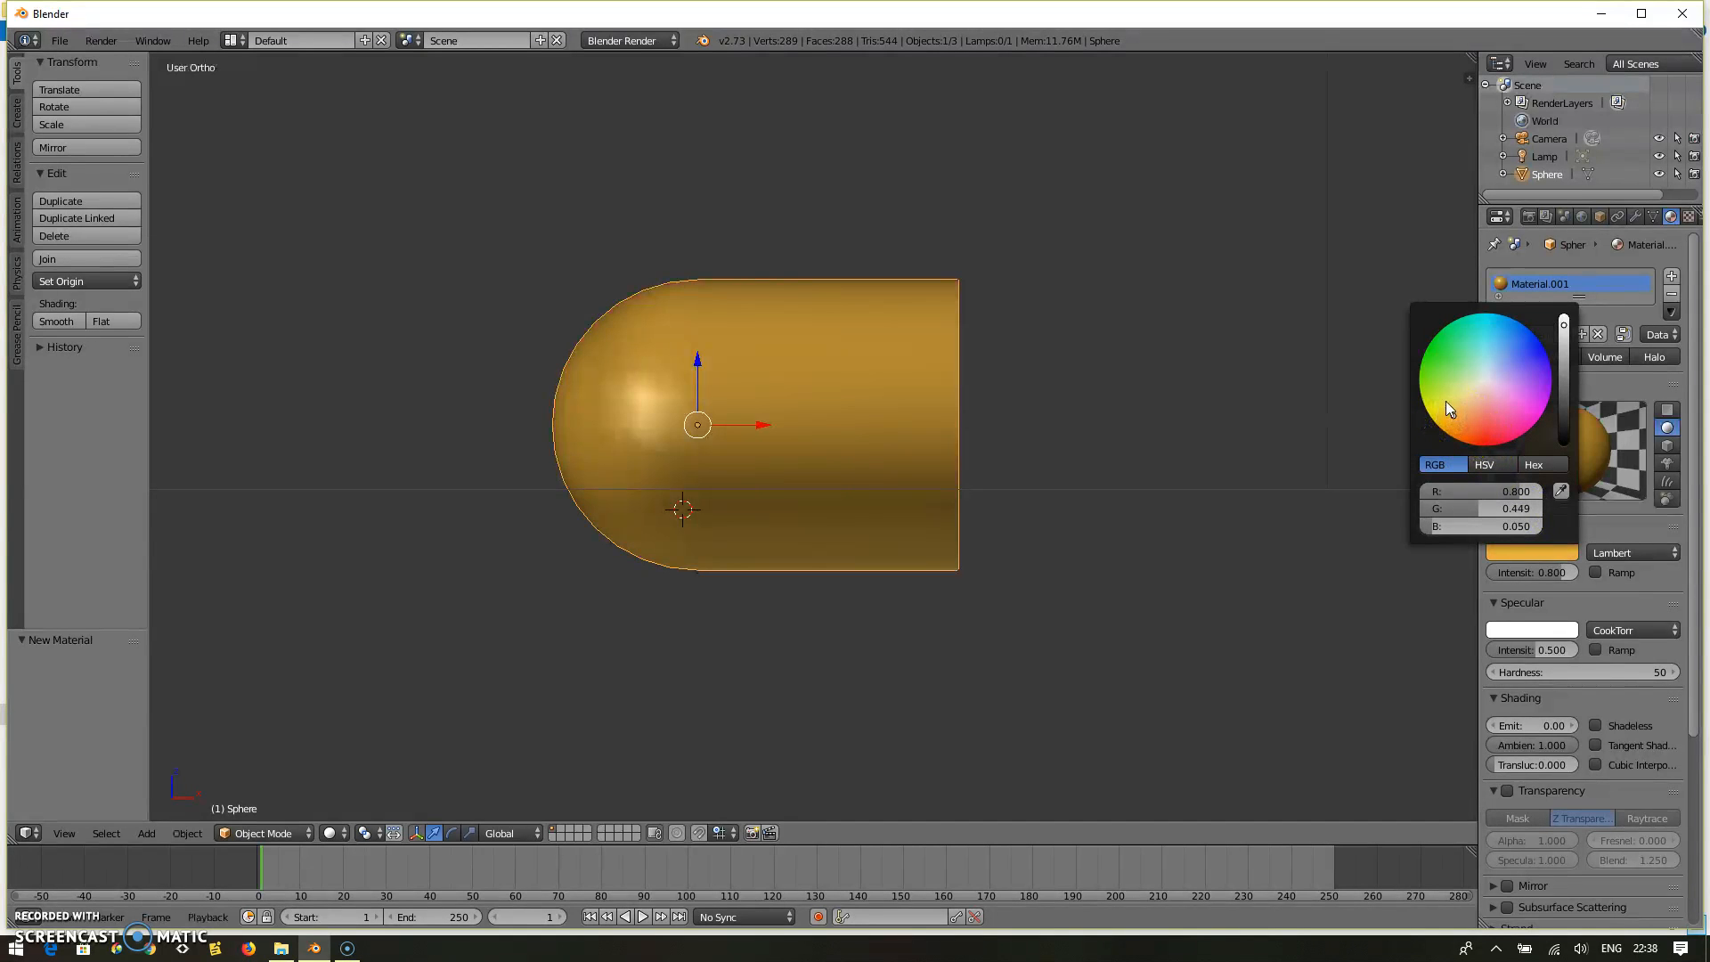
pyautogui.click(1445, 401)
pyautogui.click(1468, 425)
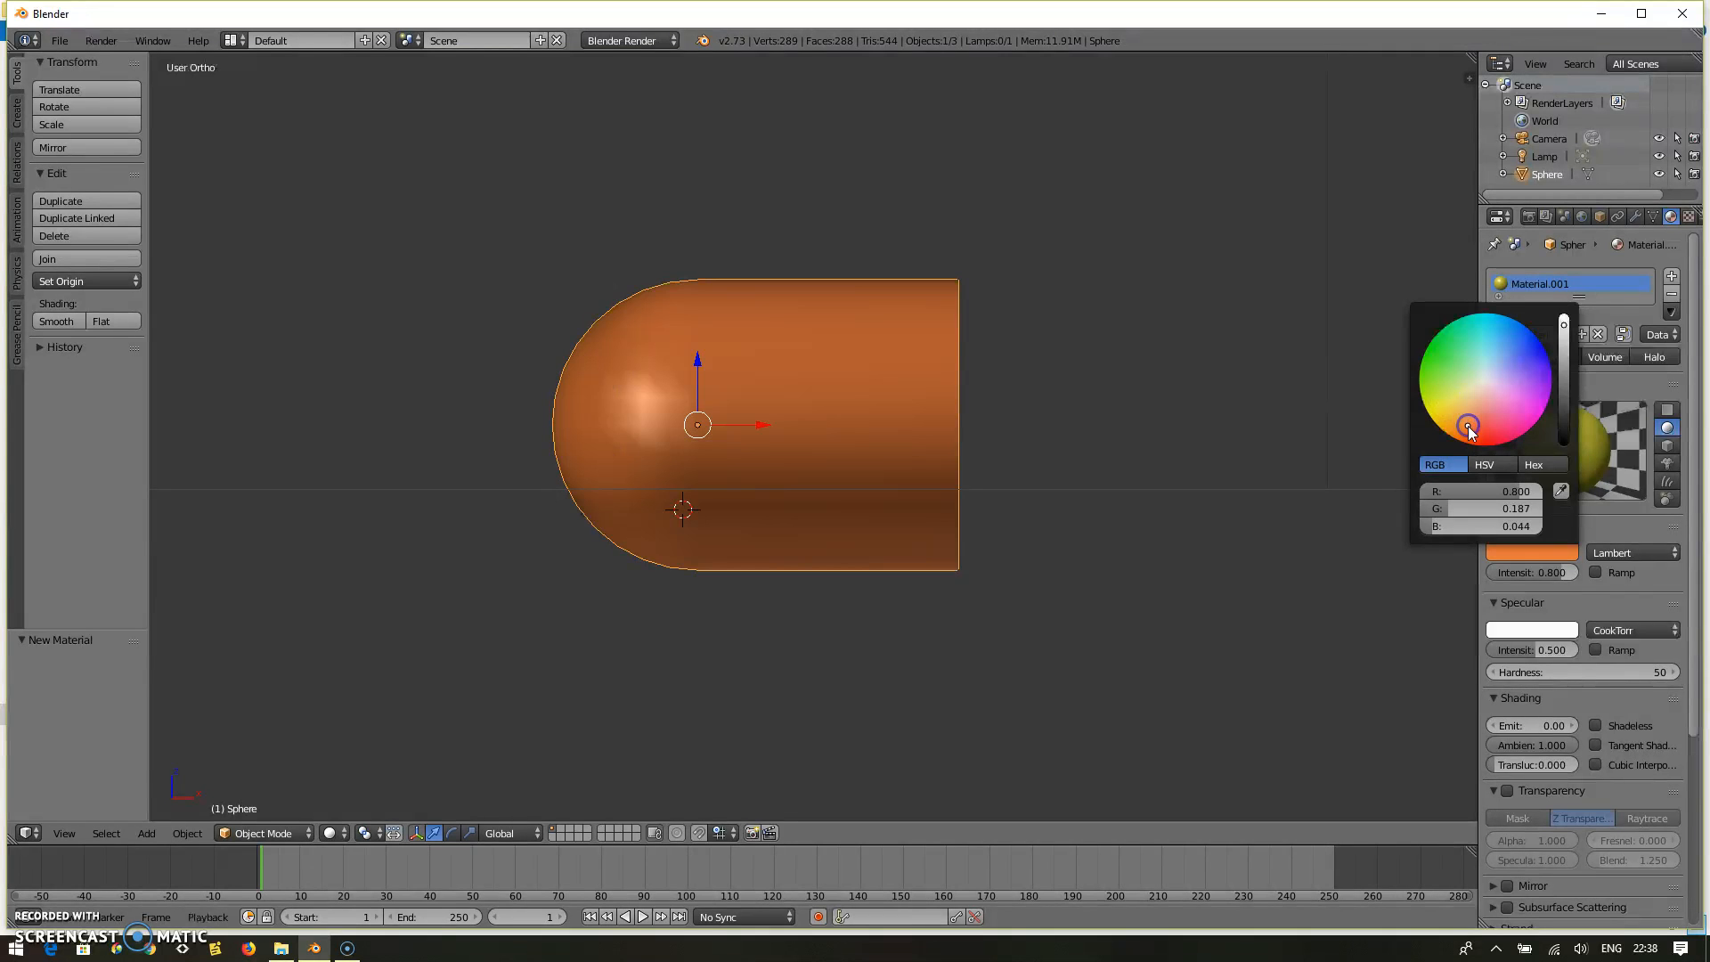
pyautogui.click(1491, 433)
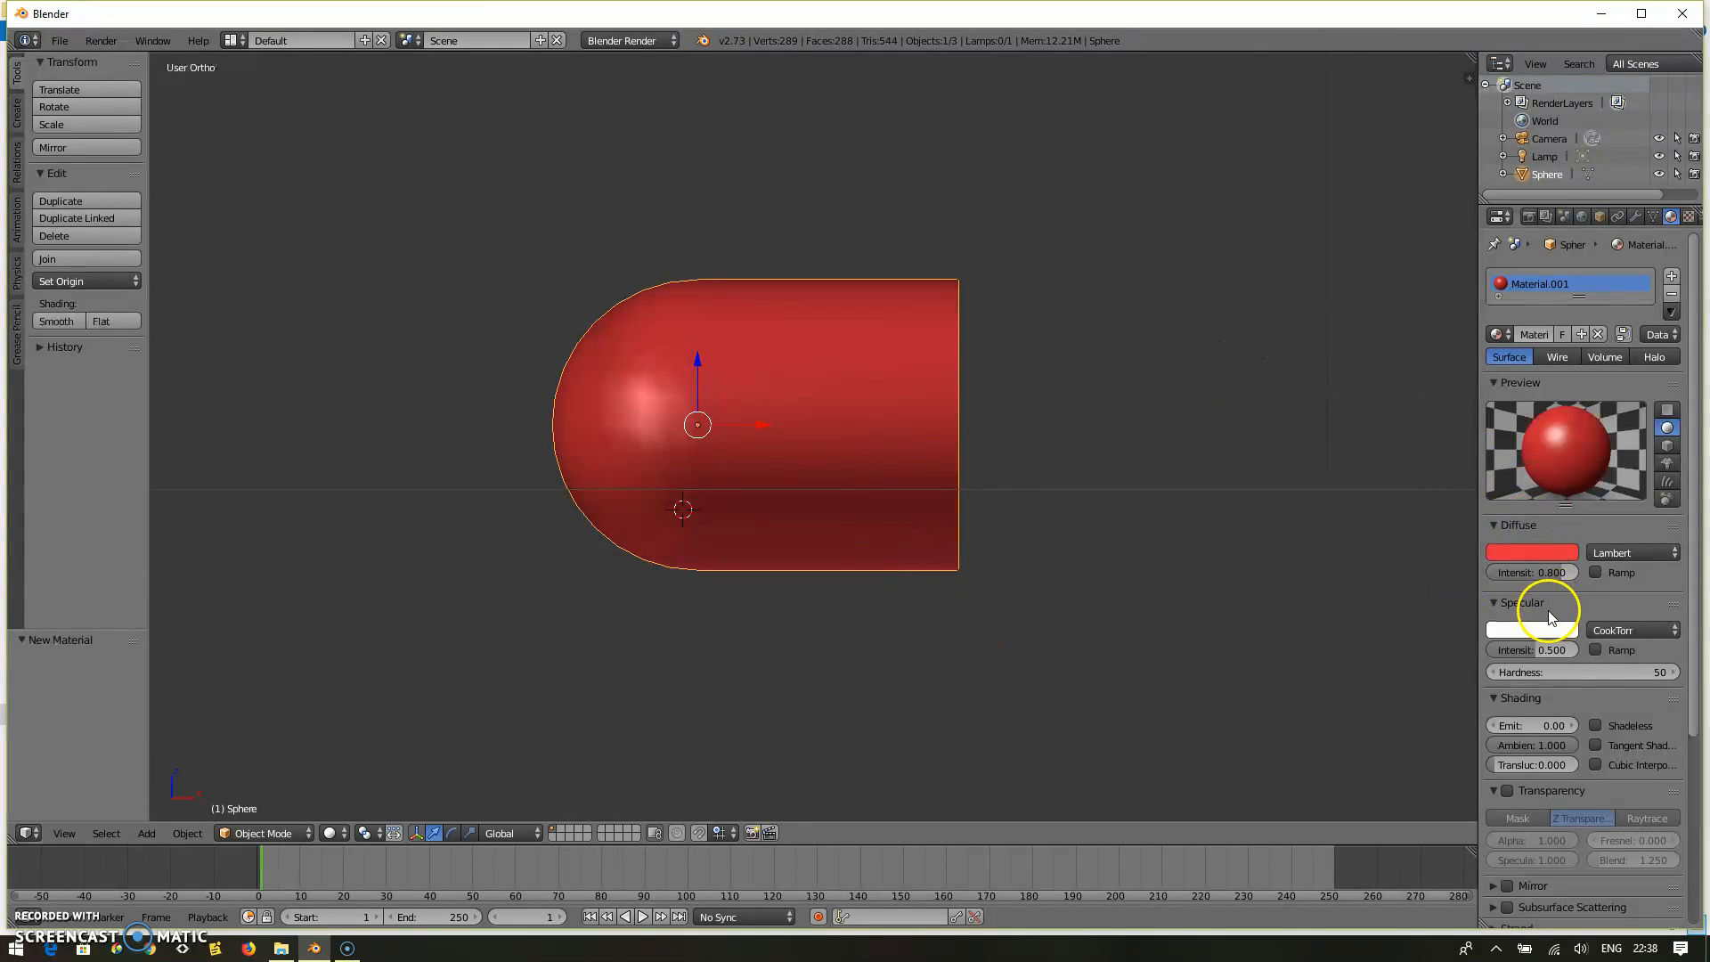
pyautogui.moveTo(1698, 556); pyautogui.dragTo(1699, 401)
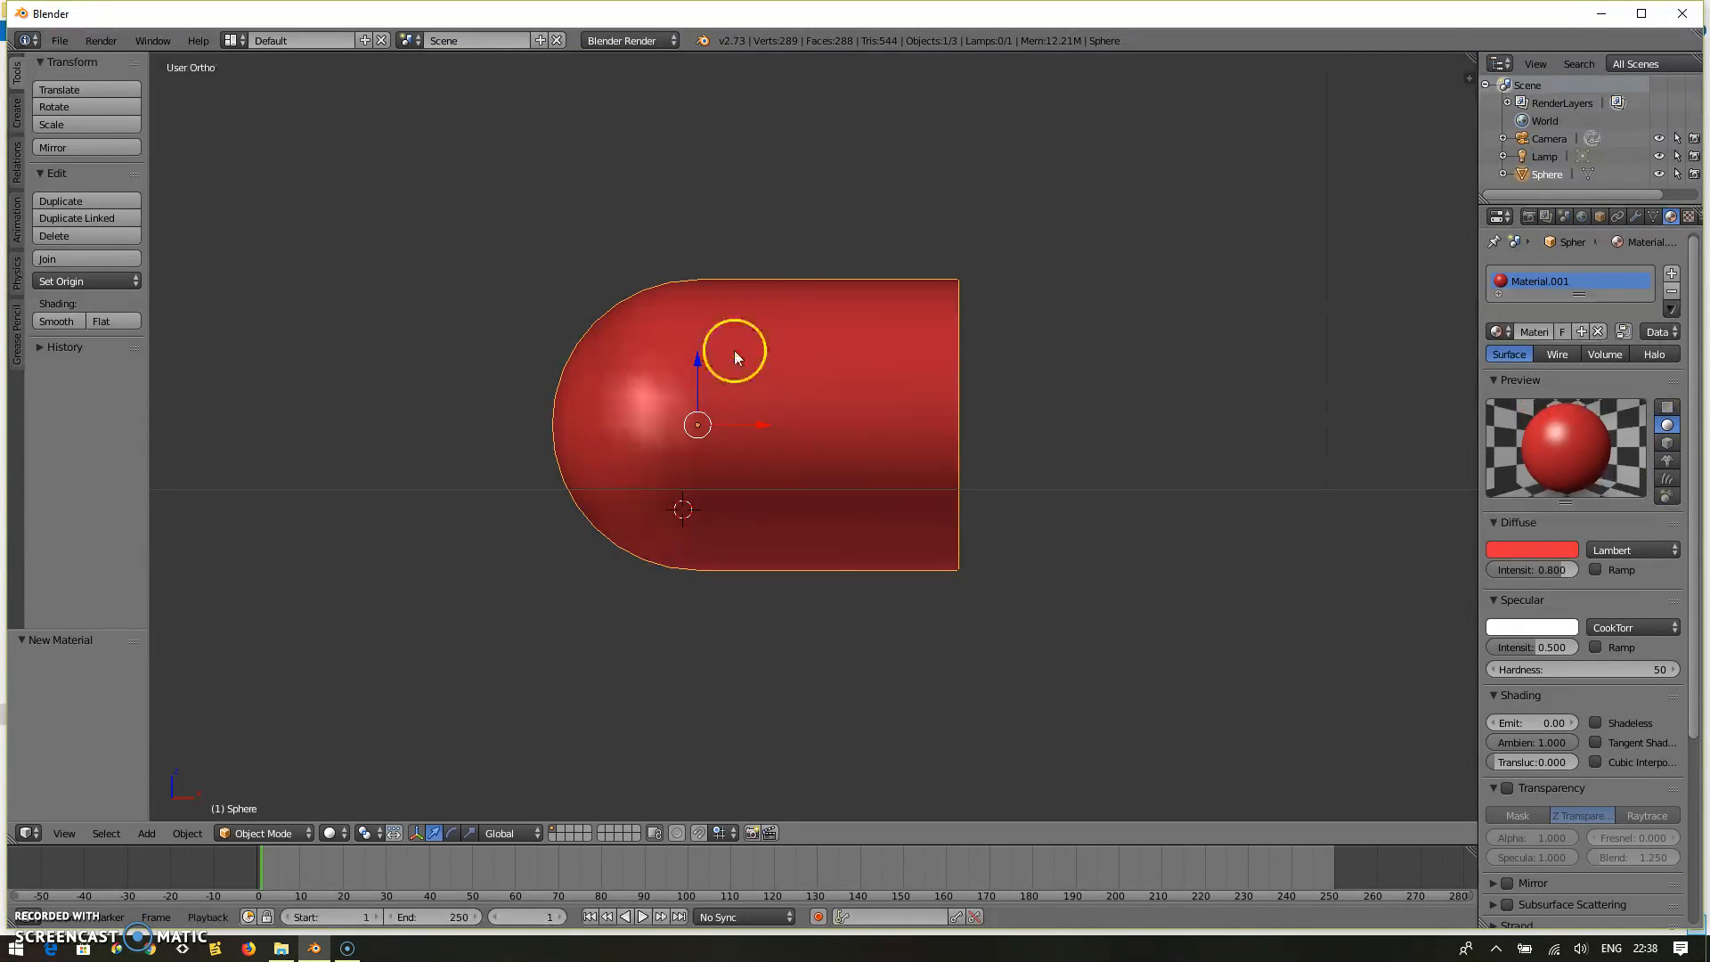